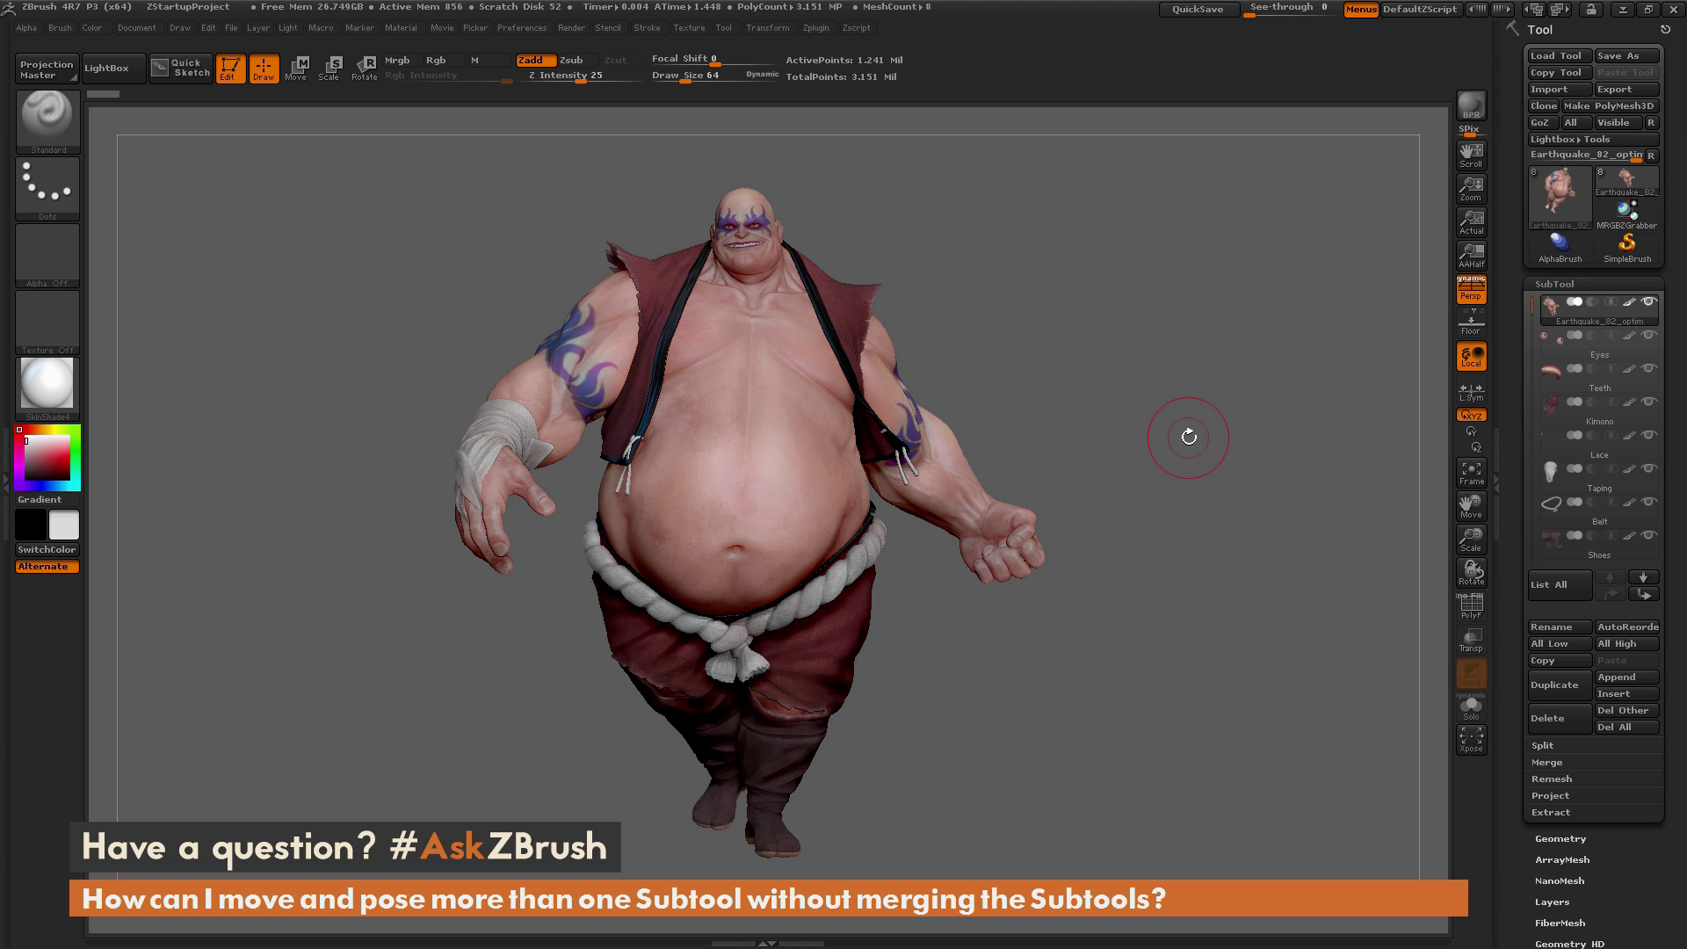
{"action": "mouse_move", "coordinate": [1193, 432]}
{"action": "left_mouse_down"}
{"action": "mouse_move", "coordinate": [1099, 435]}
{"action": "mouse_move", "coordinate": [1204, 439]}
{"action": "mouse_move", "coordinate": [1190, 445]}
{"action": "left_mouse_up"}
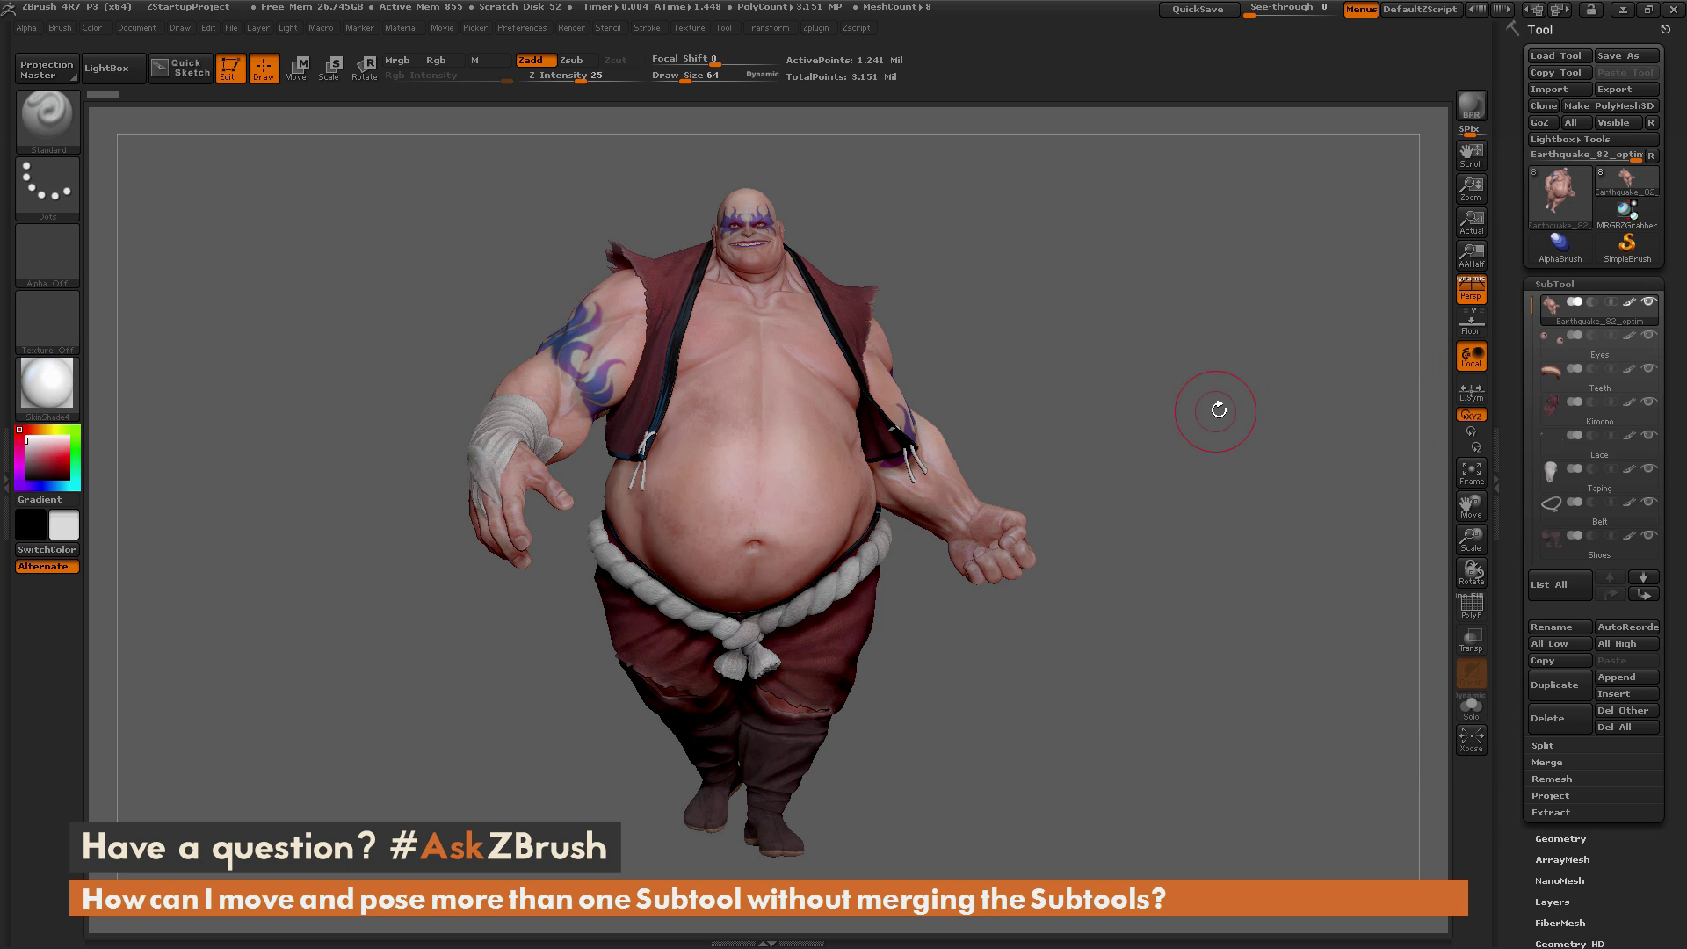
{"action": "left_click_drag", "start_coordinate": [1219, 410], "coordinate": [1302, 402]}
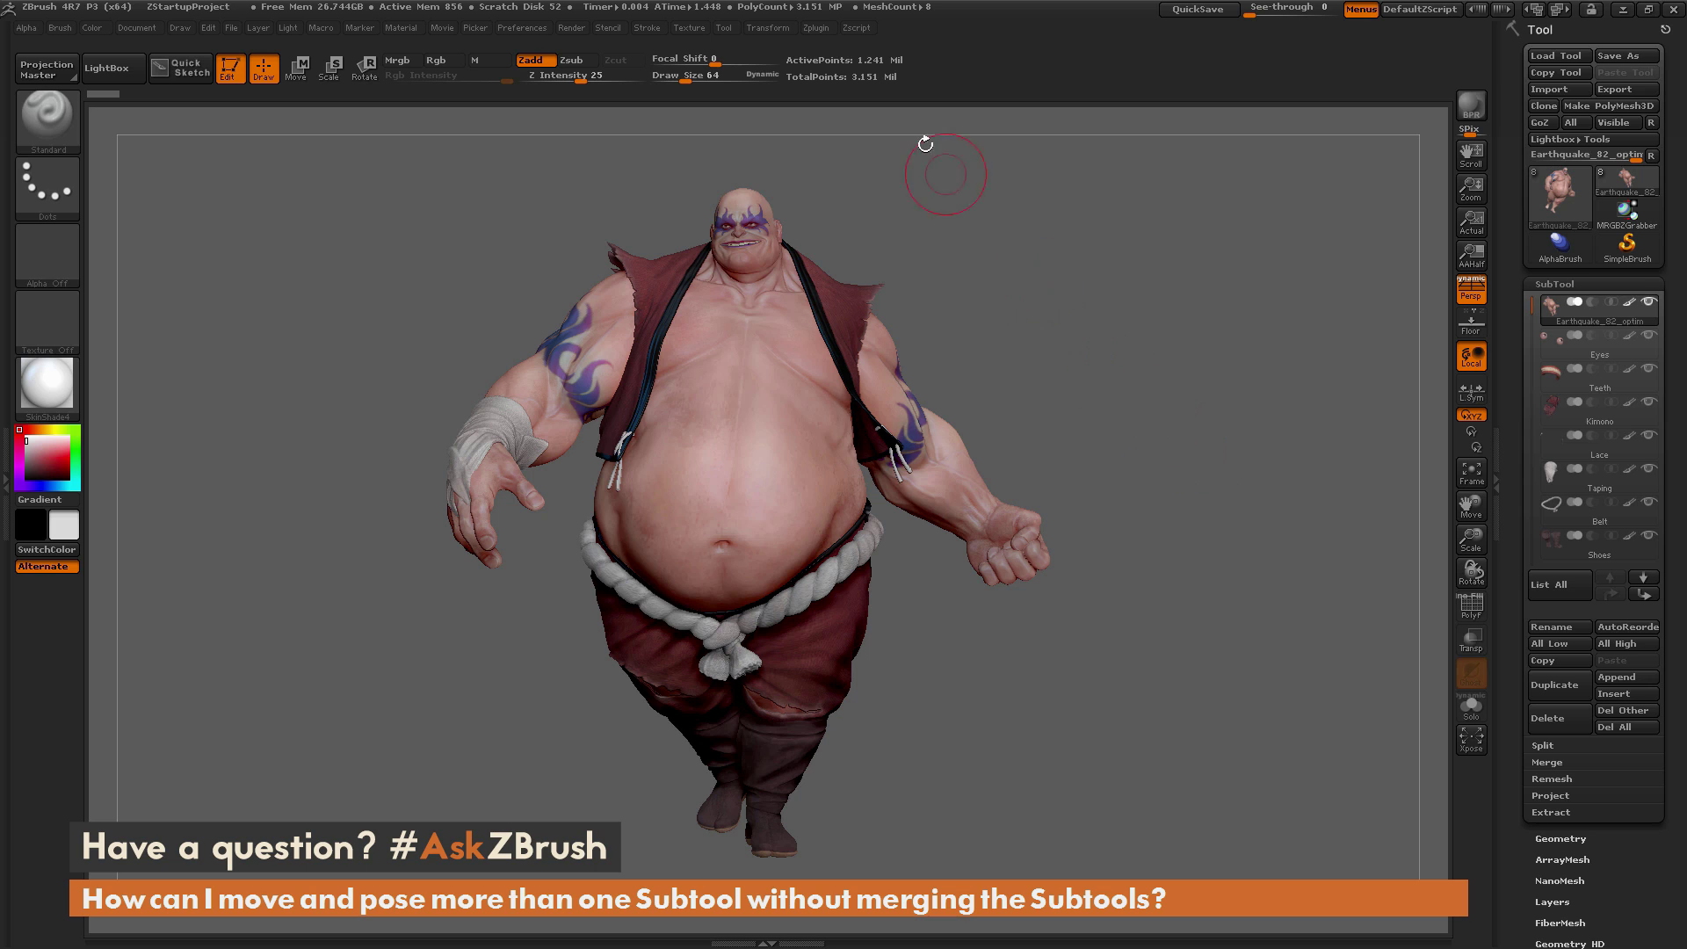
Expand the Transpose Master plugin options and dock the Zplugin palette in the side tray
{"action": "left_click", "coordinate": [820, 29]}
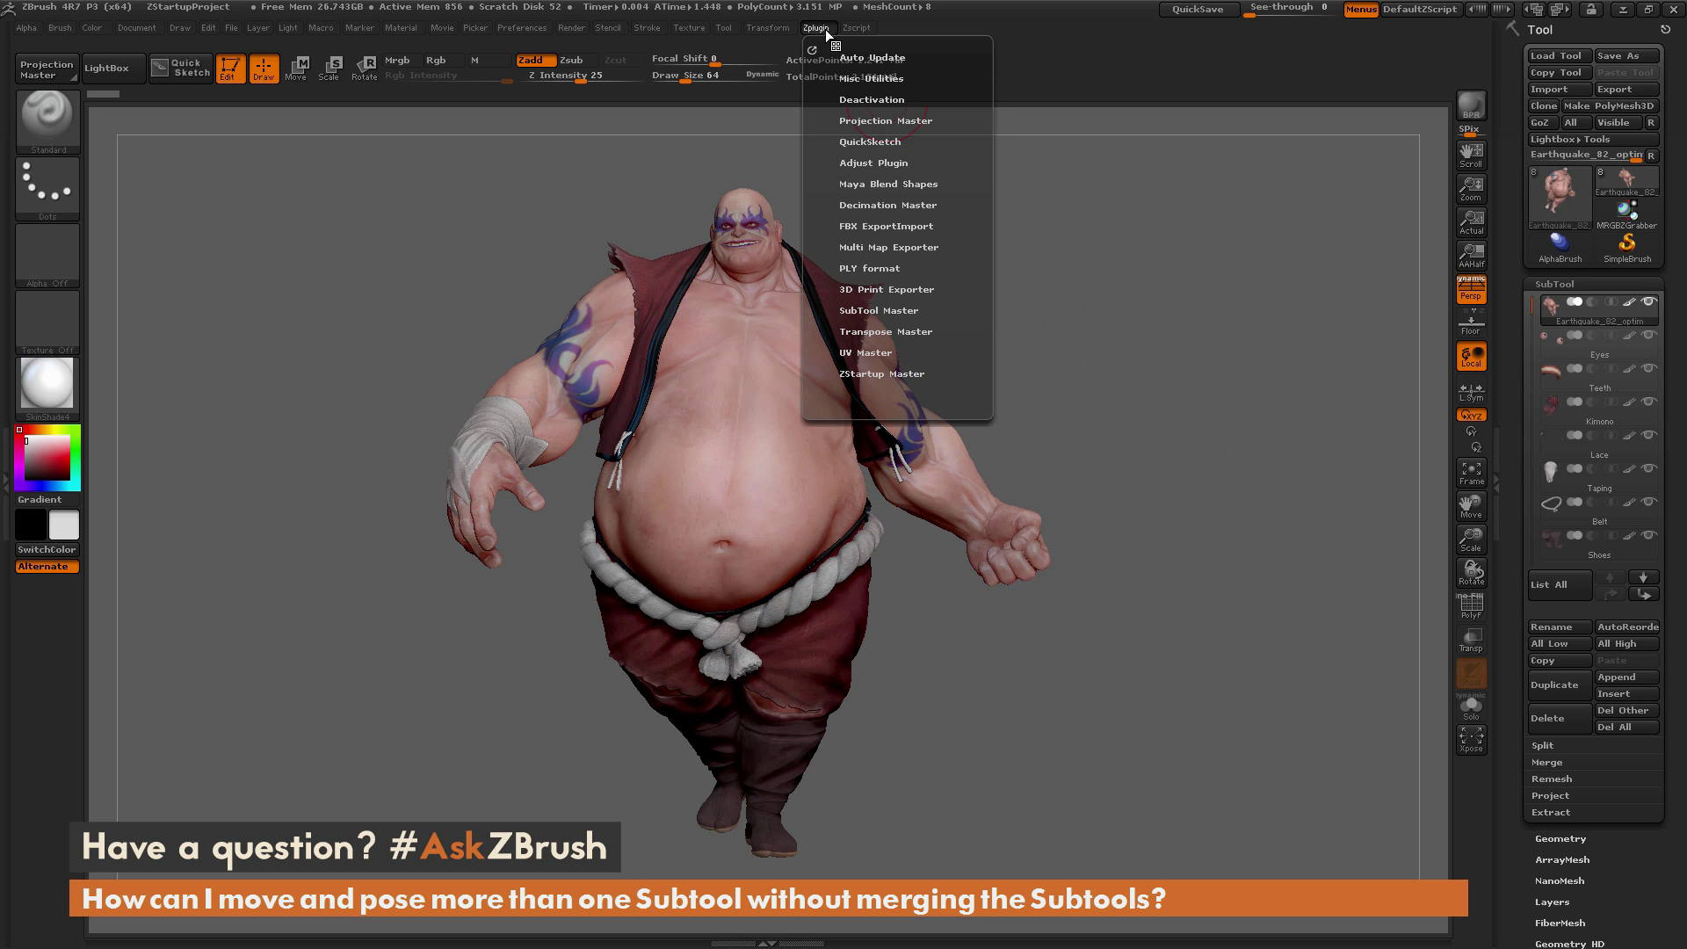
{"action": "left_click", "coordinate": [911, 331]}
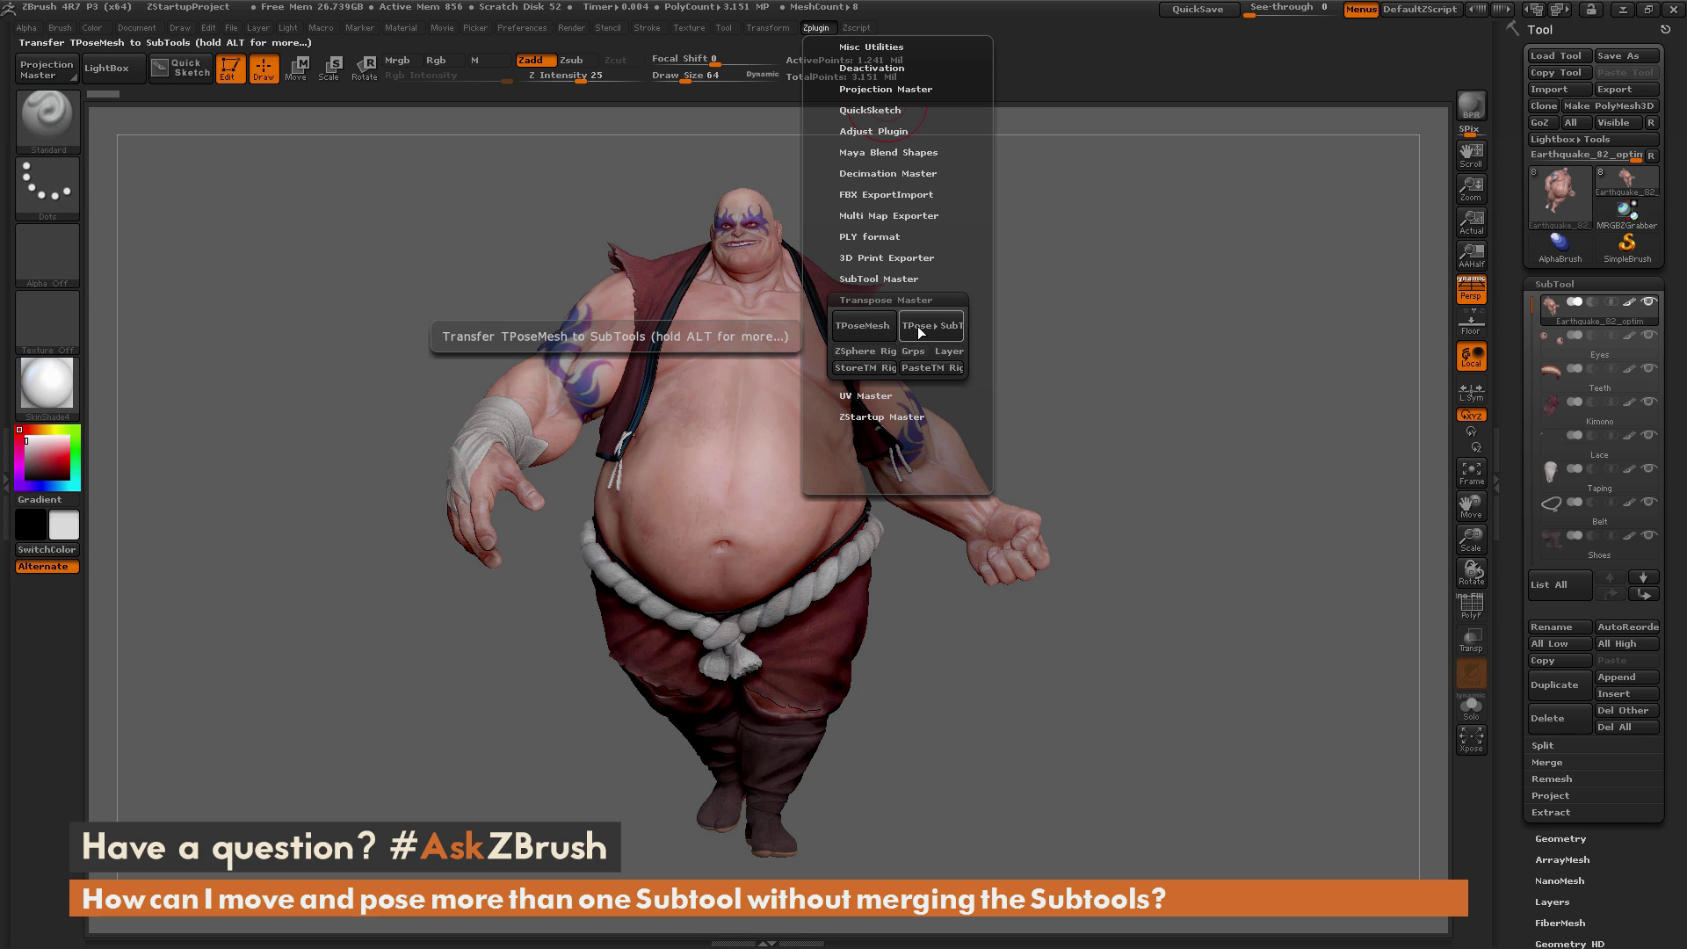
{"action": "left_click_drag", "start_coordinate": [952, 262], "coordinate": [958, 304]}
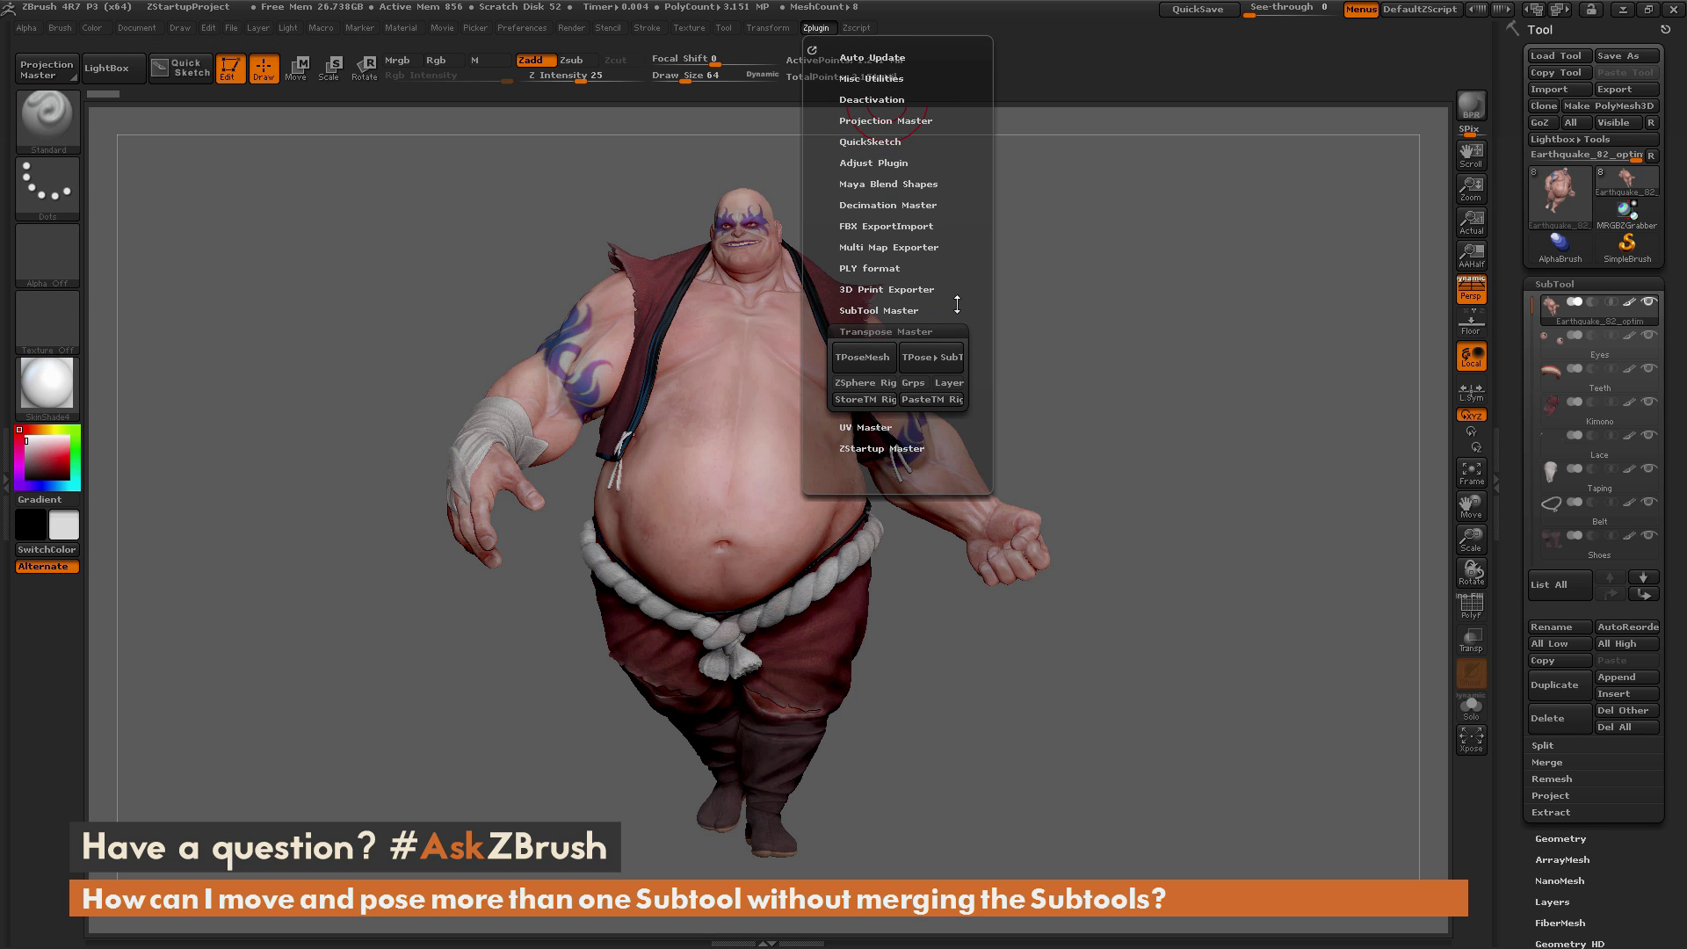
{"action": "left_click", "coordinate": [811, 48]}
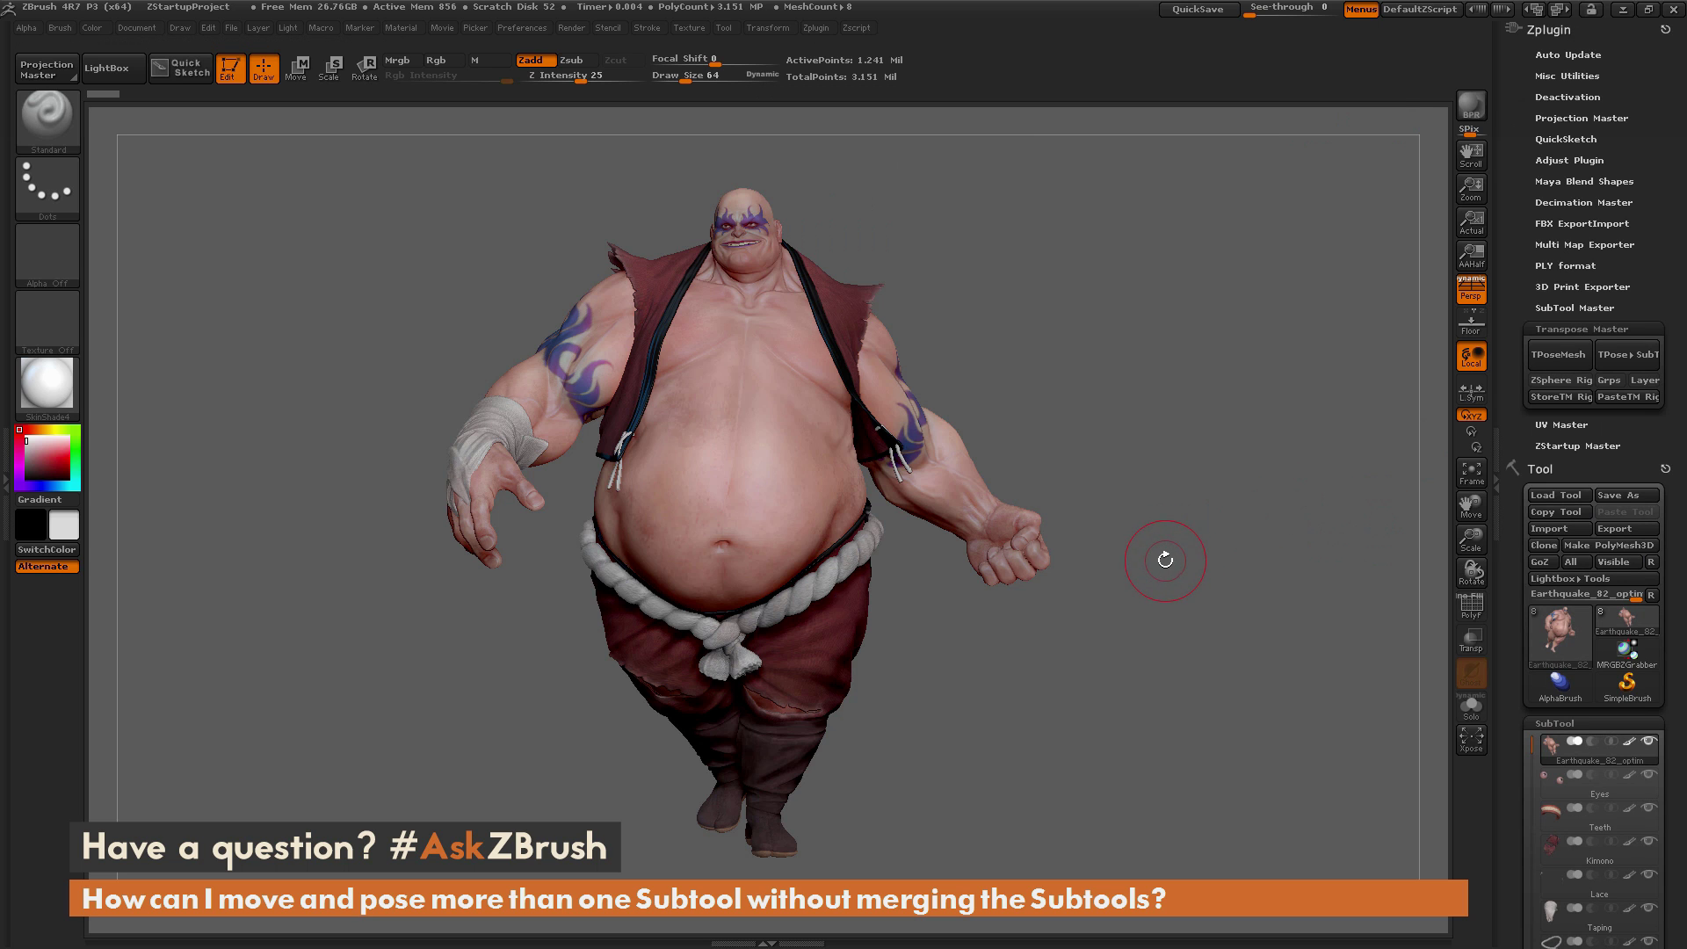
Create a low-resolution TPoseMesh of the whole character with Transpose Master
{"action": "mouse_move", "coordinate": [1160, 571]}
{"action": "left_mouse_down"}
{"action": "mouse_move", "coordinate": [1235, 563]}
{"action": "mouse_move", "coordinate": [1179, 565]}
{"action": "left_mouse_up"}
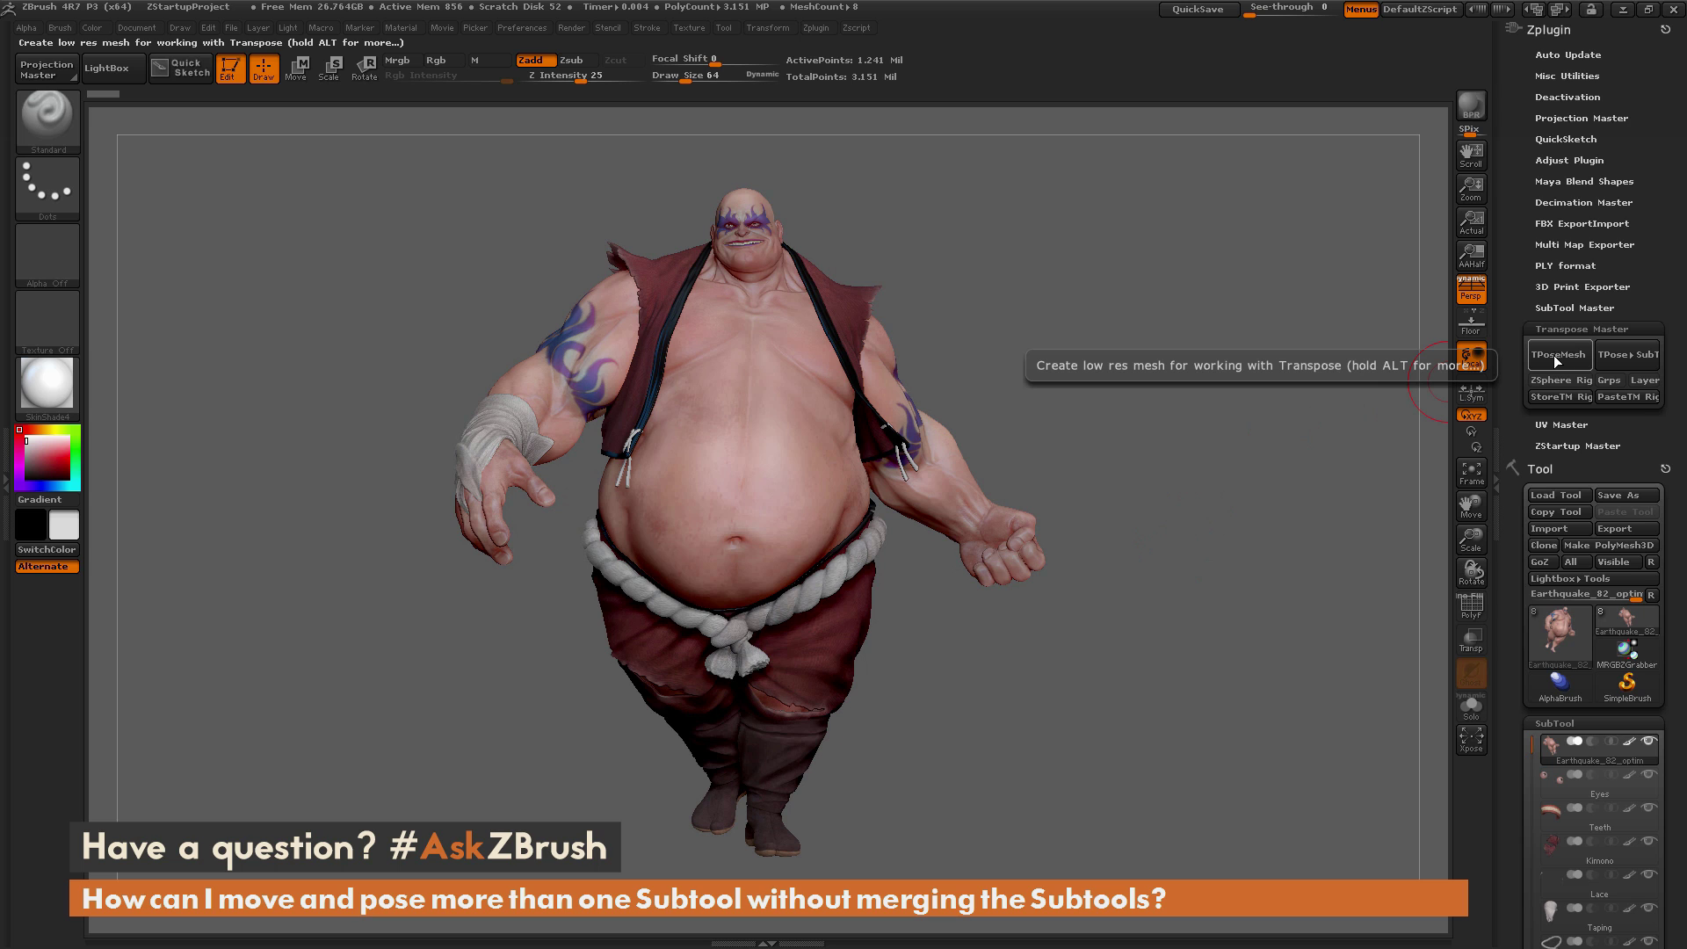
{"action": "left_click", "coordinate": [1561, 356]}
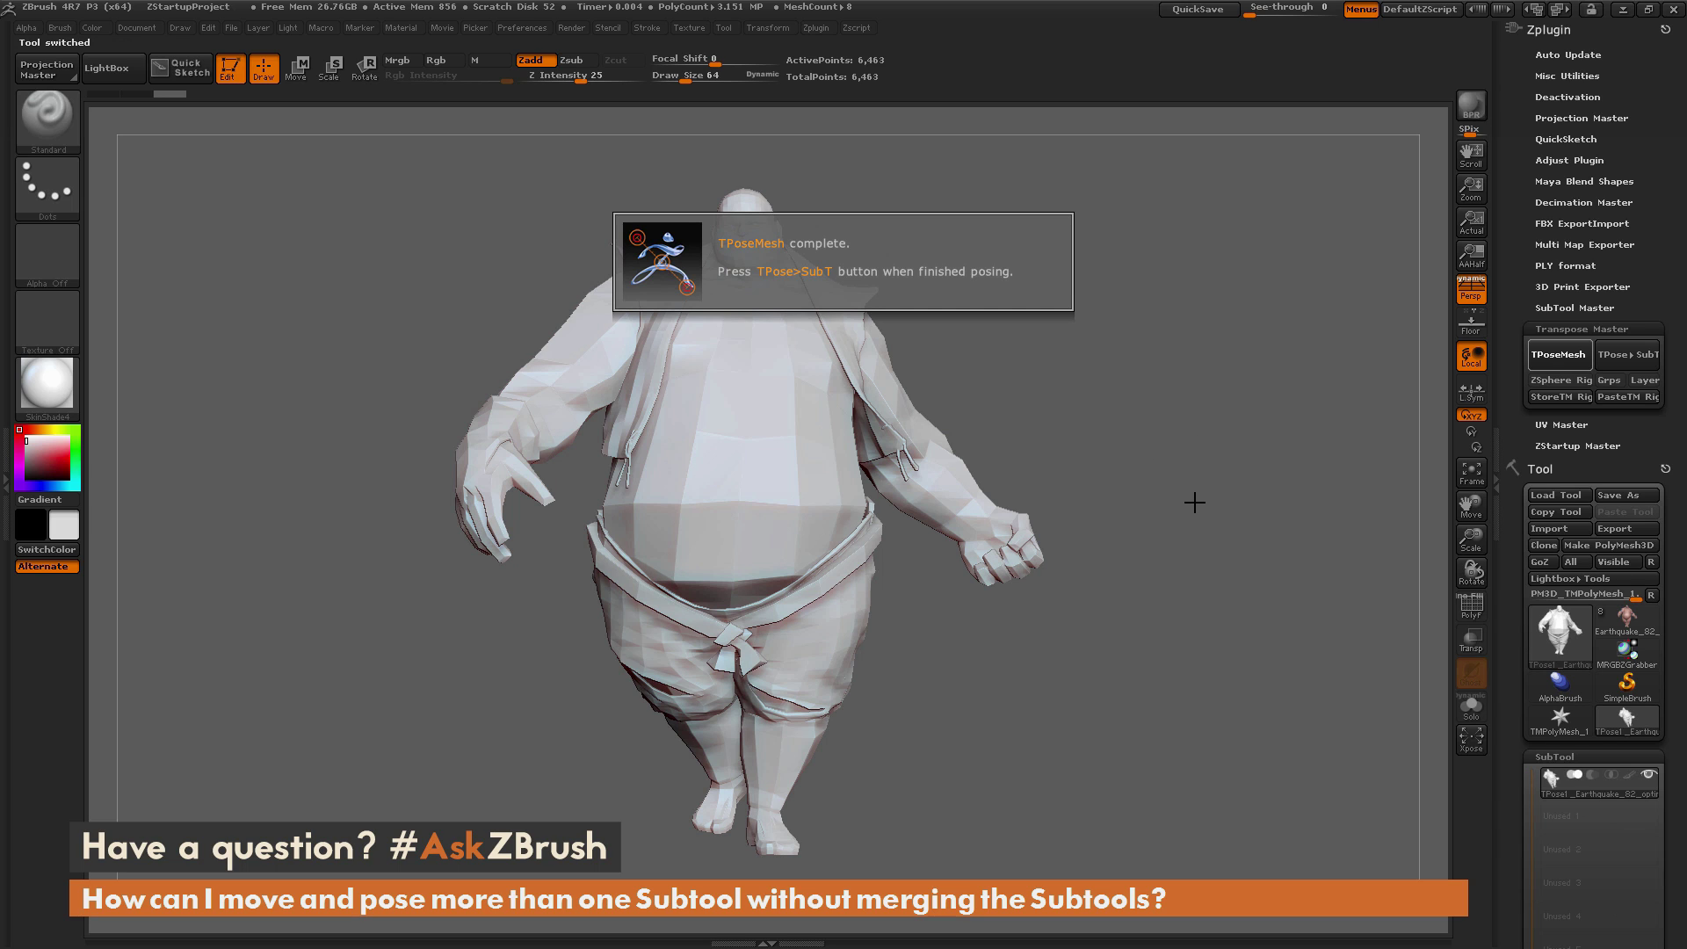
{"action": "left_click", "coordinate": [1445, 479]}
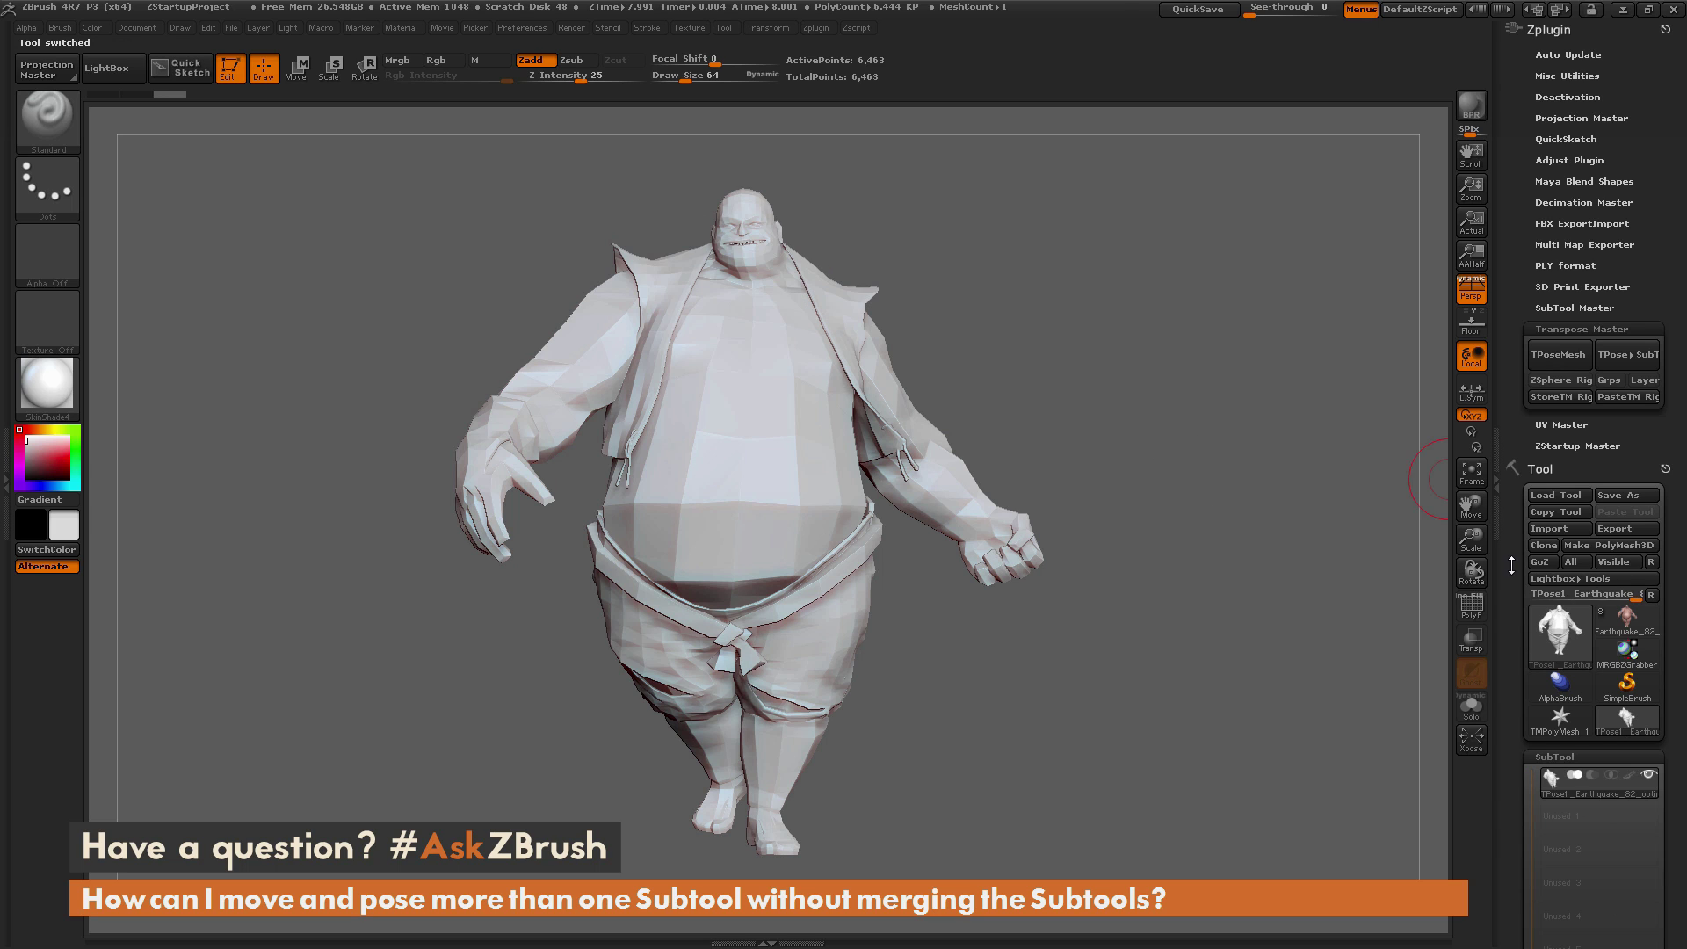
Display the polyframe on the TPoseMesh and inspect its polygroups from several sides
{"action": "left_click_drag", "start_coordinate": [1507, 529], "coordinate": [1507, 373]}
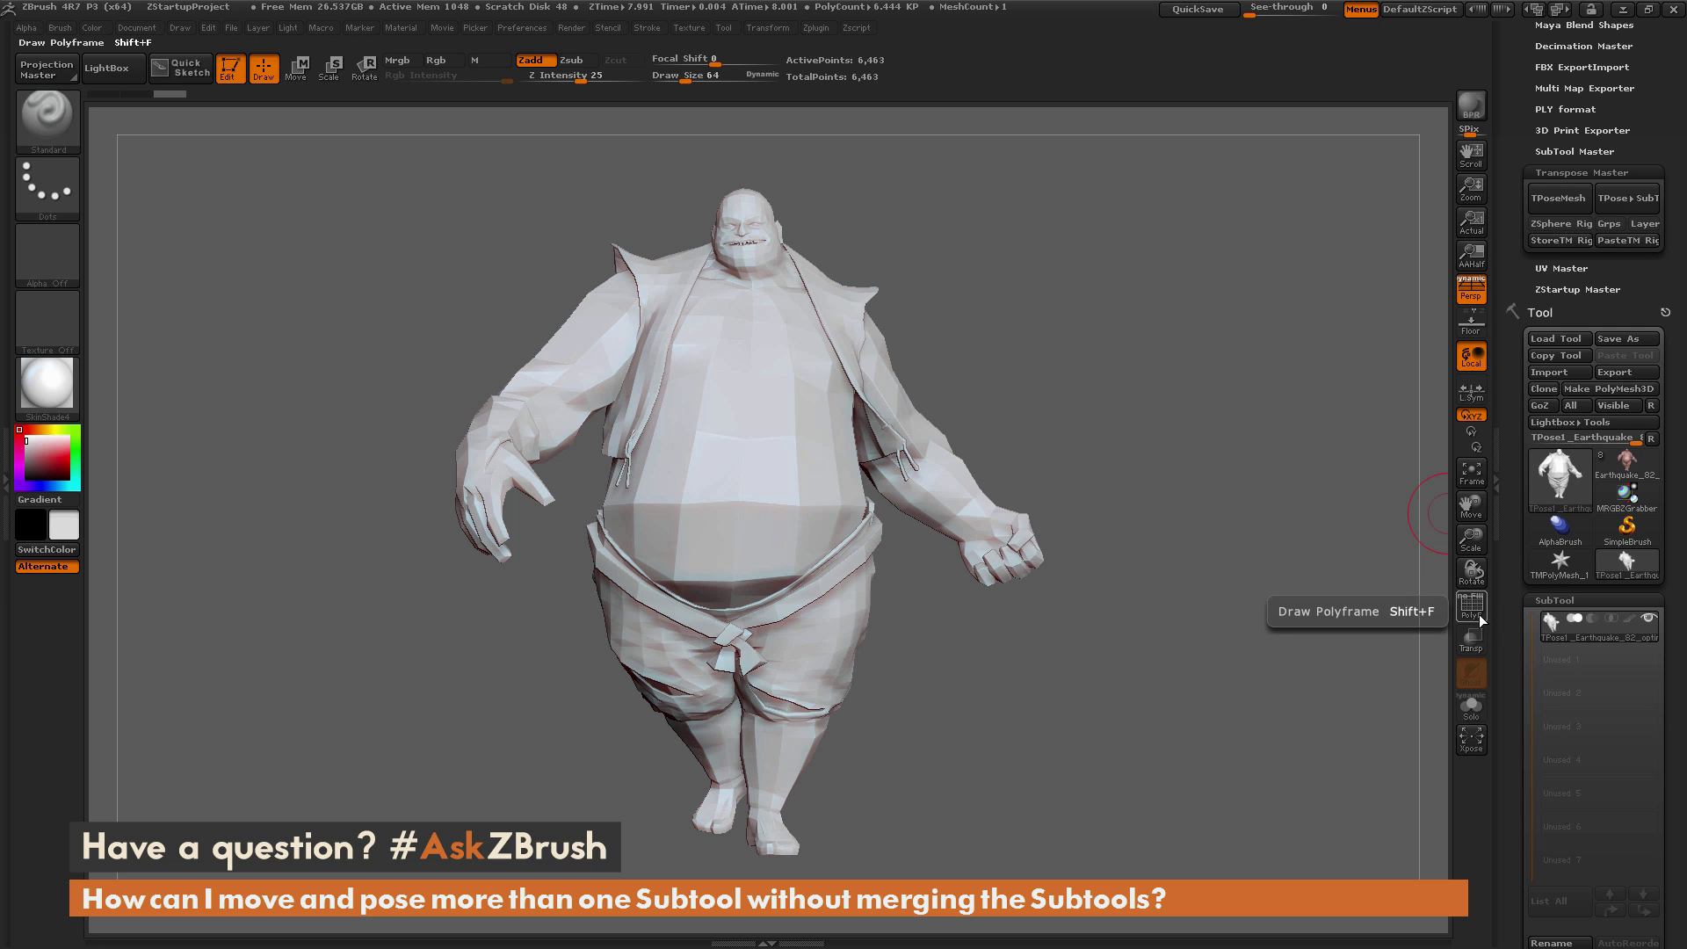
{"action": "left_click", "coordinate": [1470, 615]}
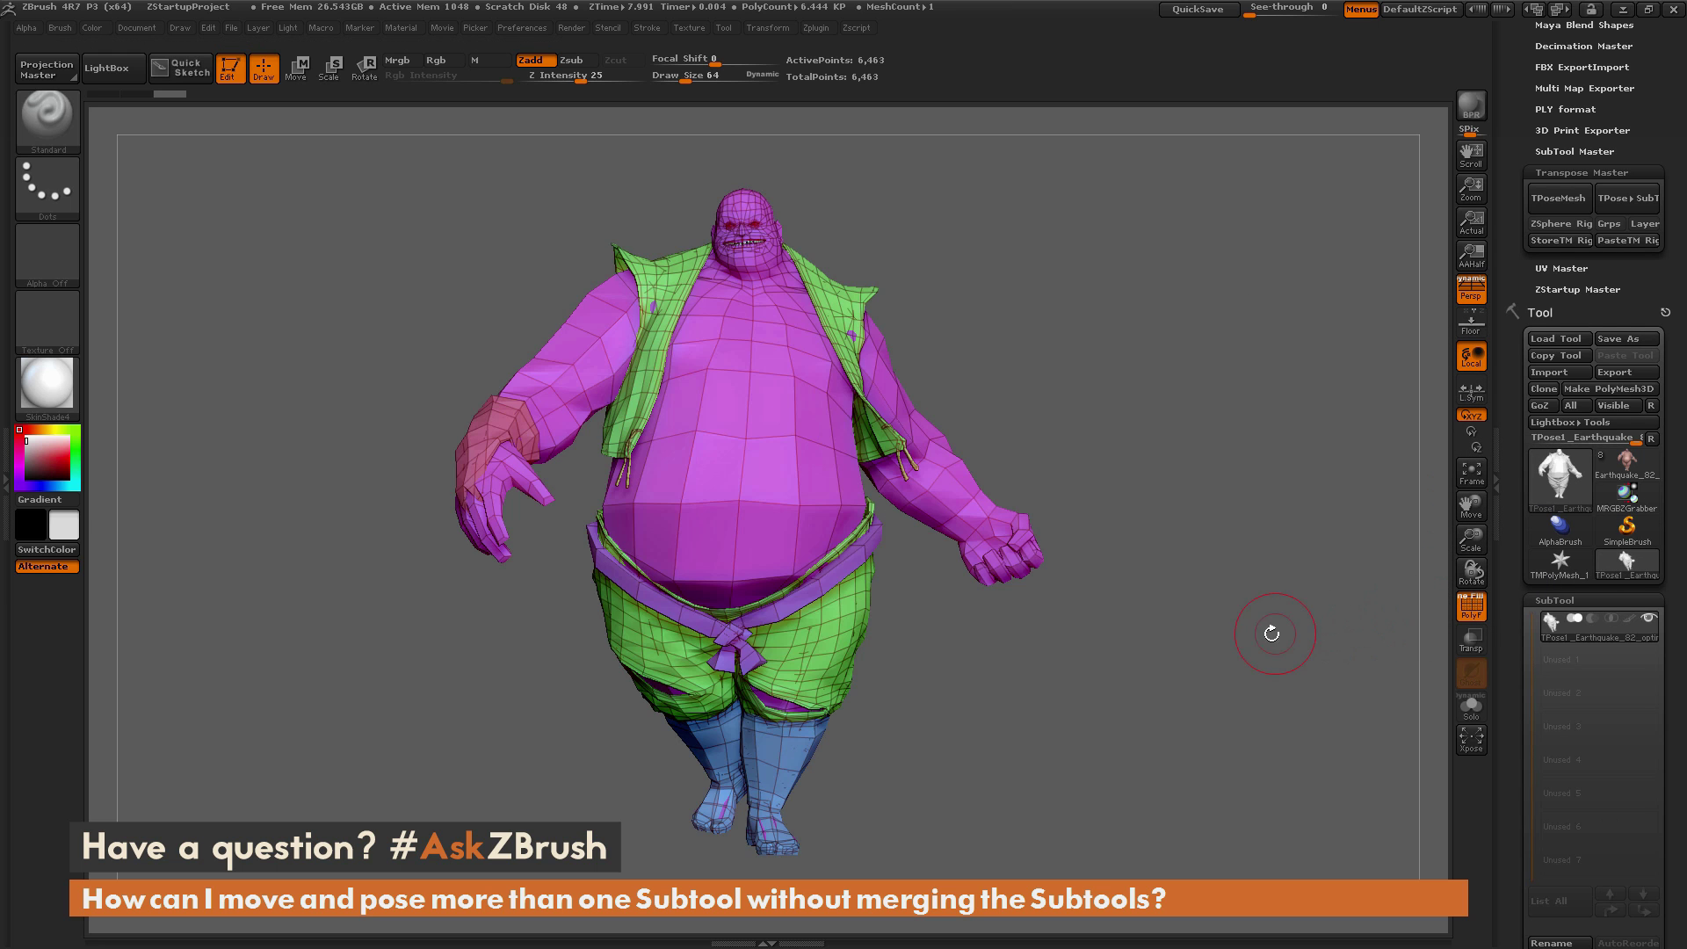
{"action": "left_click_drag", "start_coordinate": [1169, 633], "coordinate": [1451, 562]}
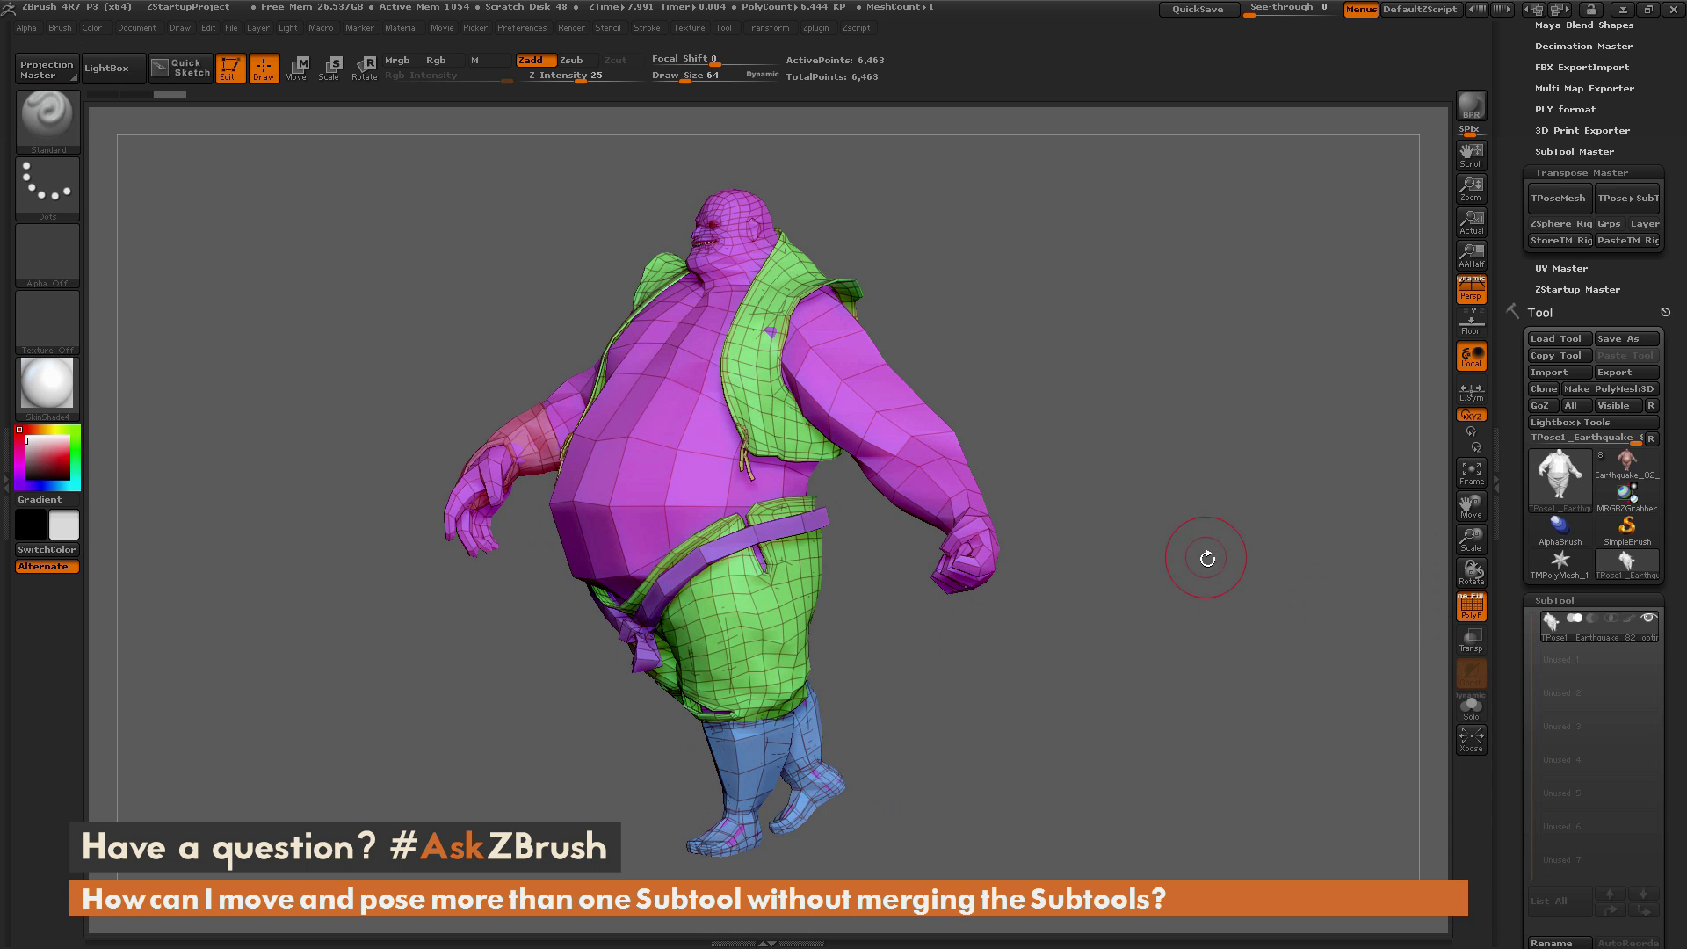
{"action": "left_click_drag", "start_coordinate": [1198, 557], "coordinate": [1228, 531]}
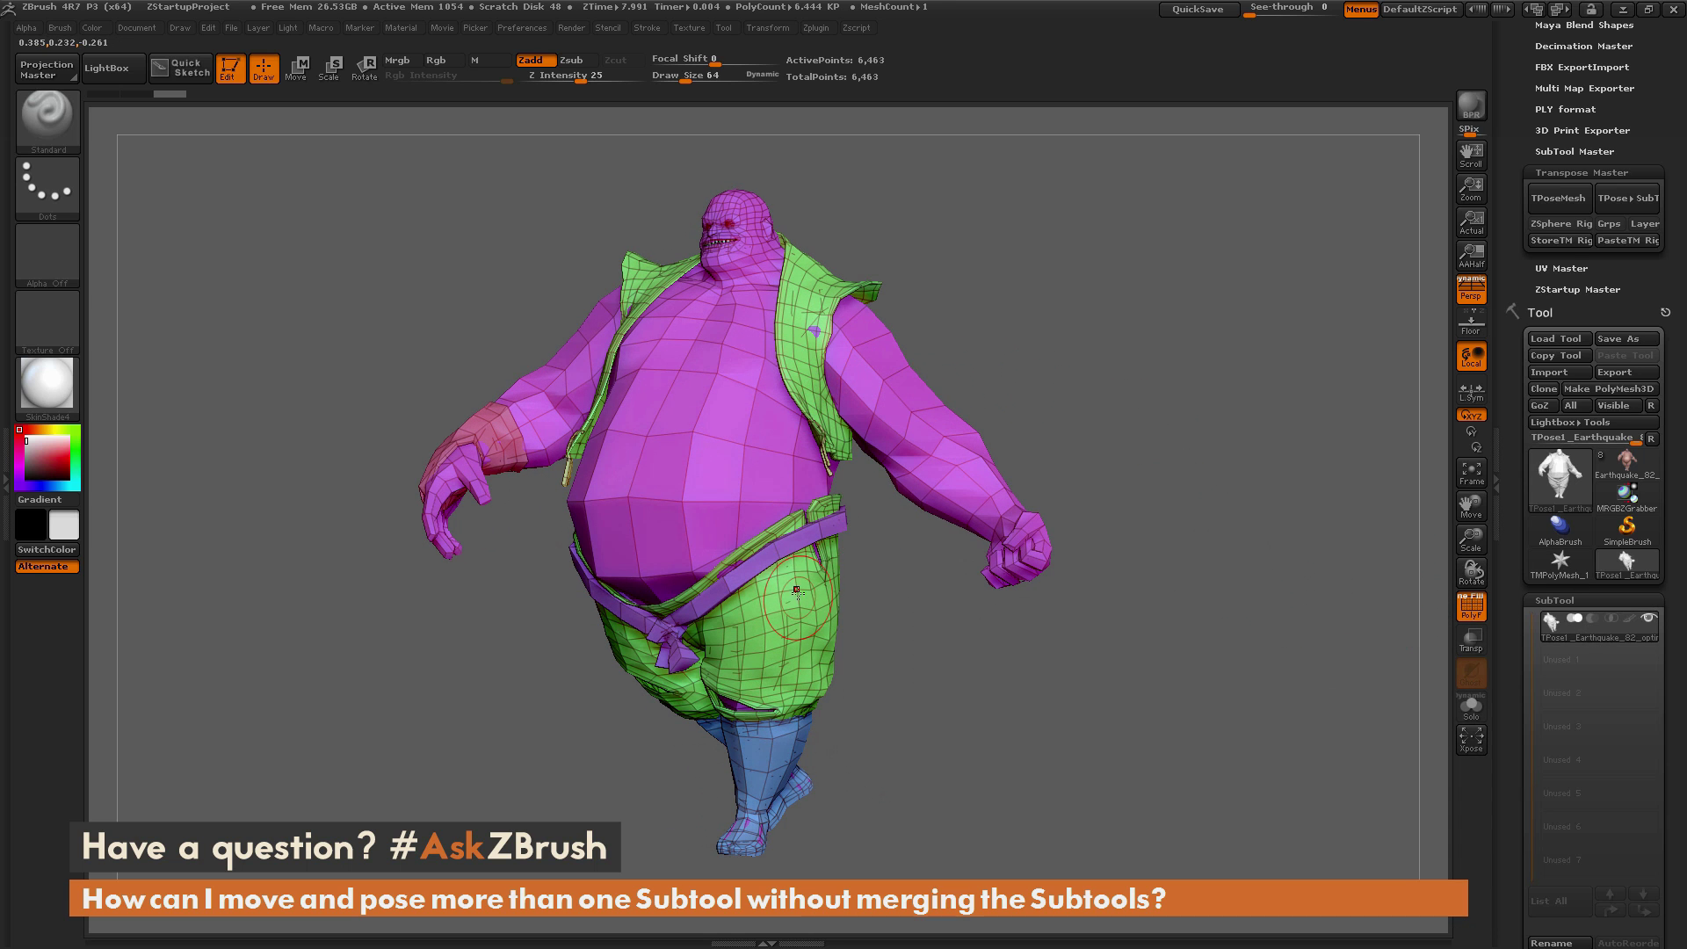
{"action": "left_click_drag", "start_coordinate": [1047, 366], "coordinate": [949, 351]}
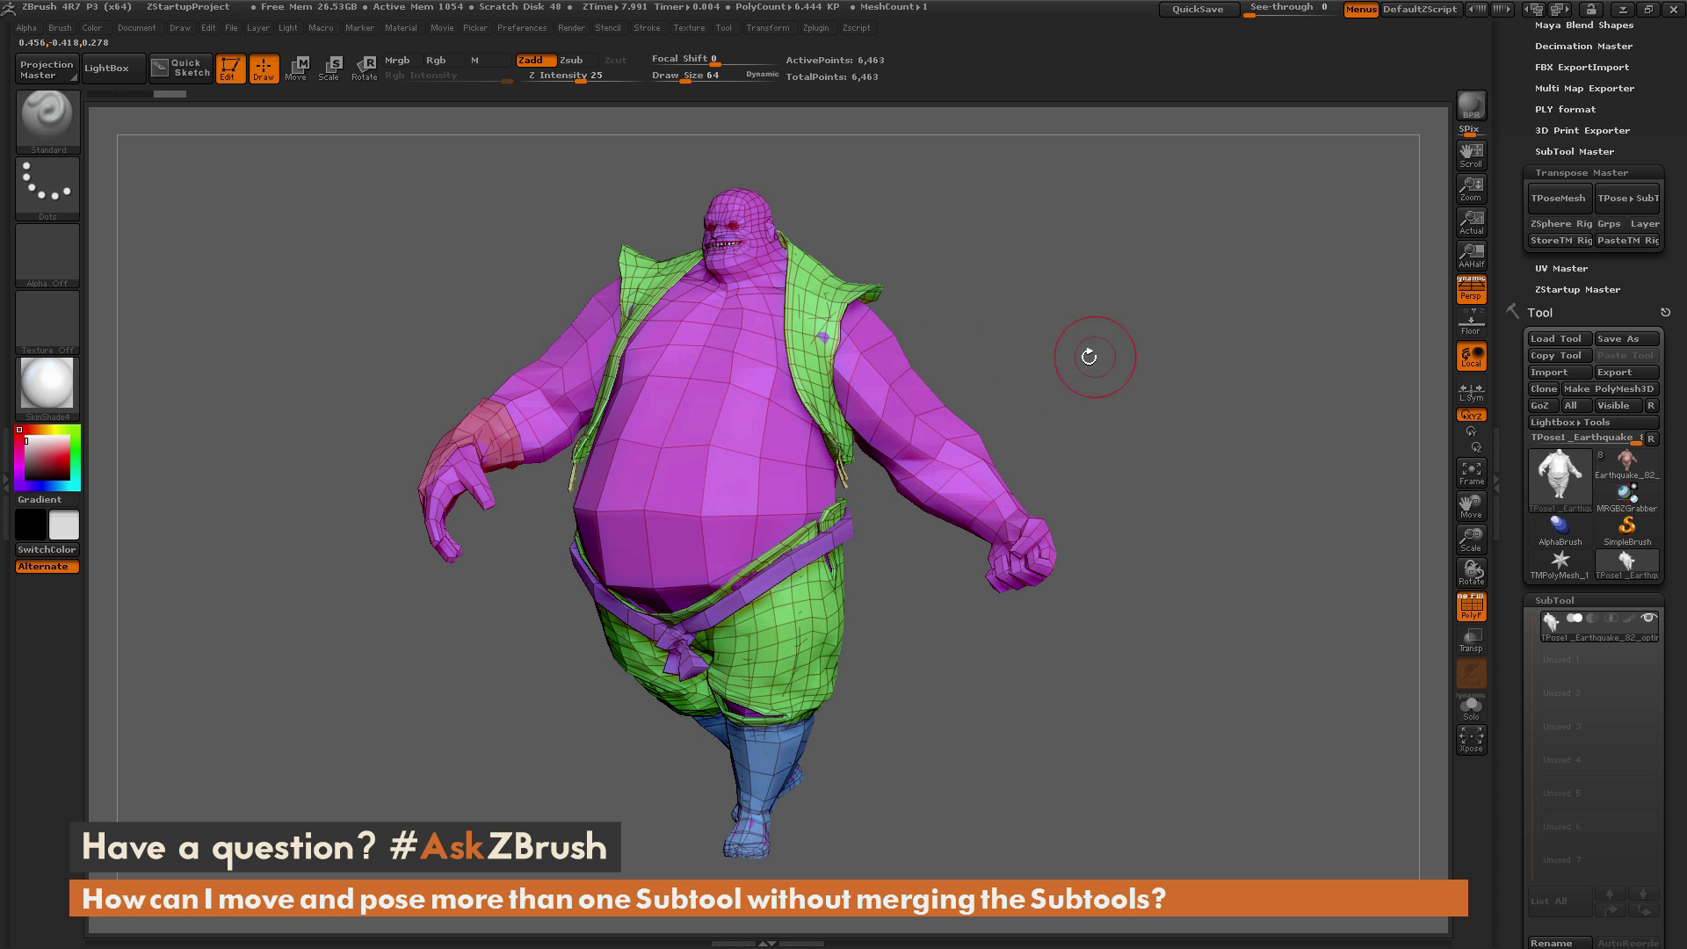
{"action": "left_click_drag", "start_coordinate": [1089, 352], "coordinate": [1055, 361]}
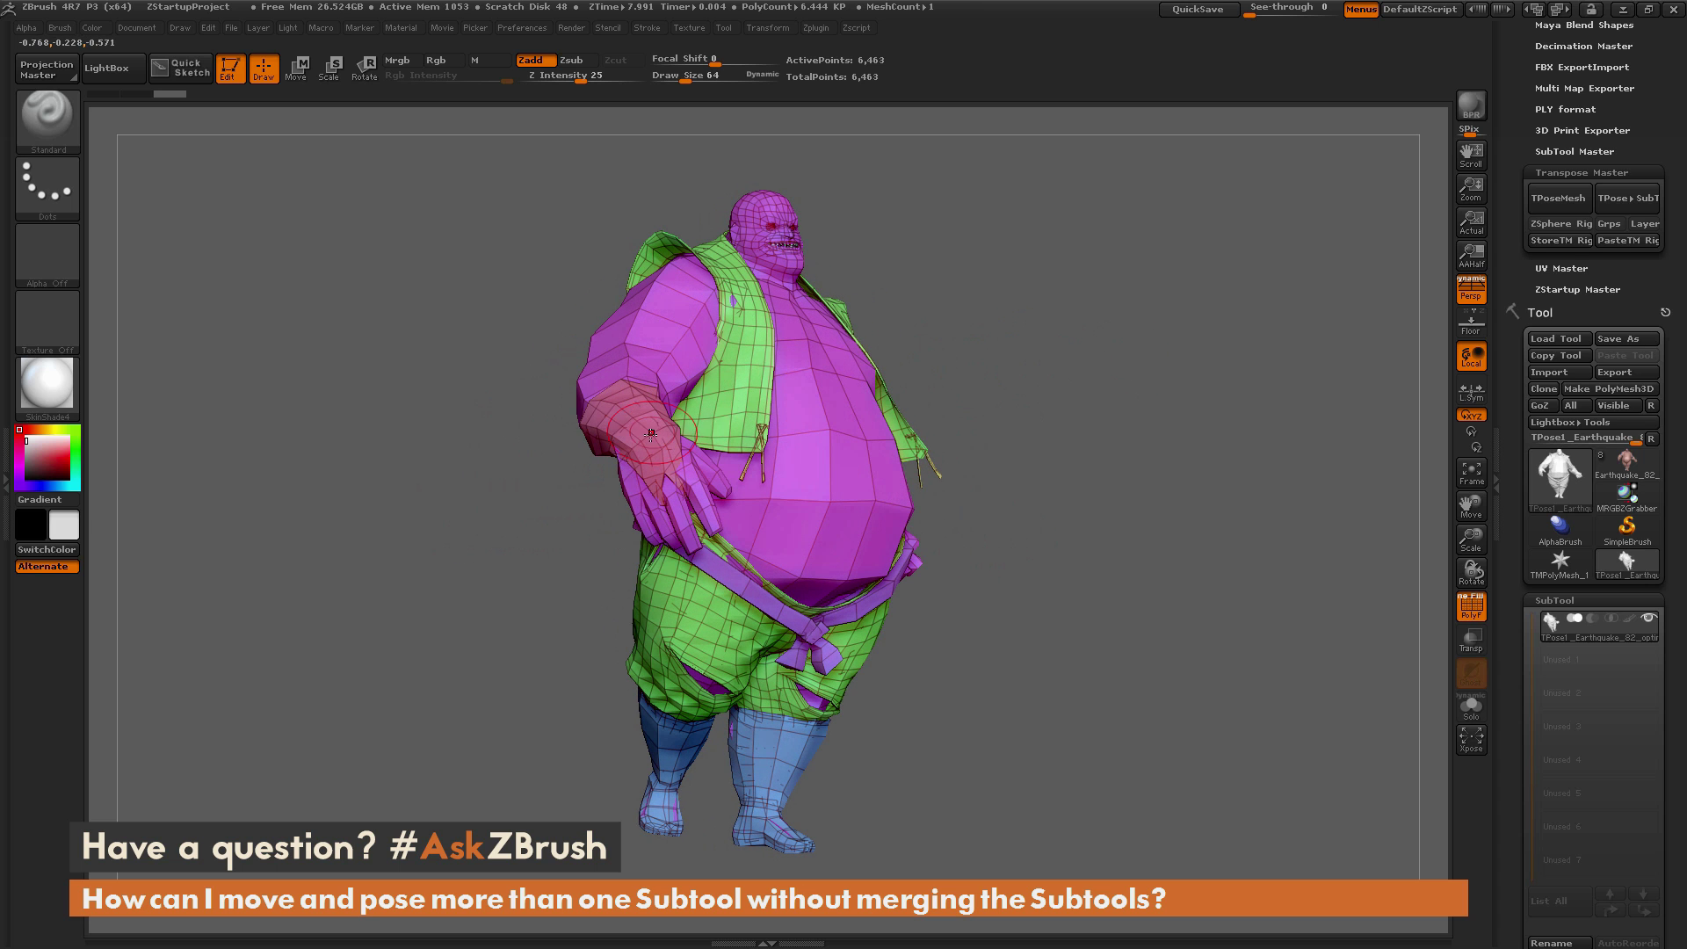
{"action": "left_click_drag", "start_coordinate": [914, 309], "coordinate": [972, 320]}
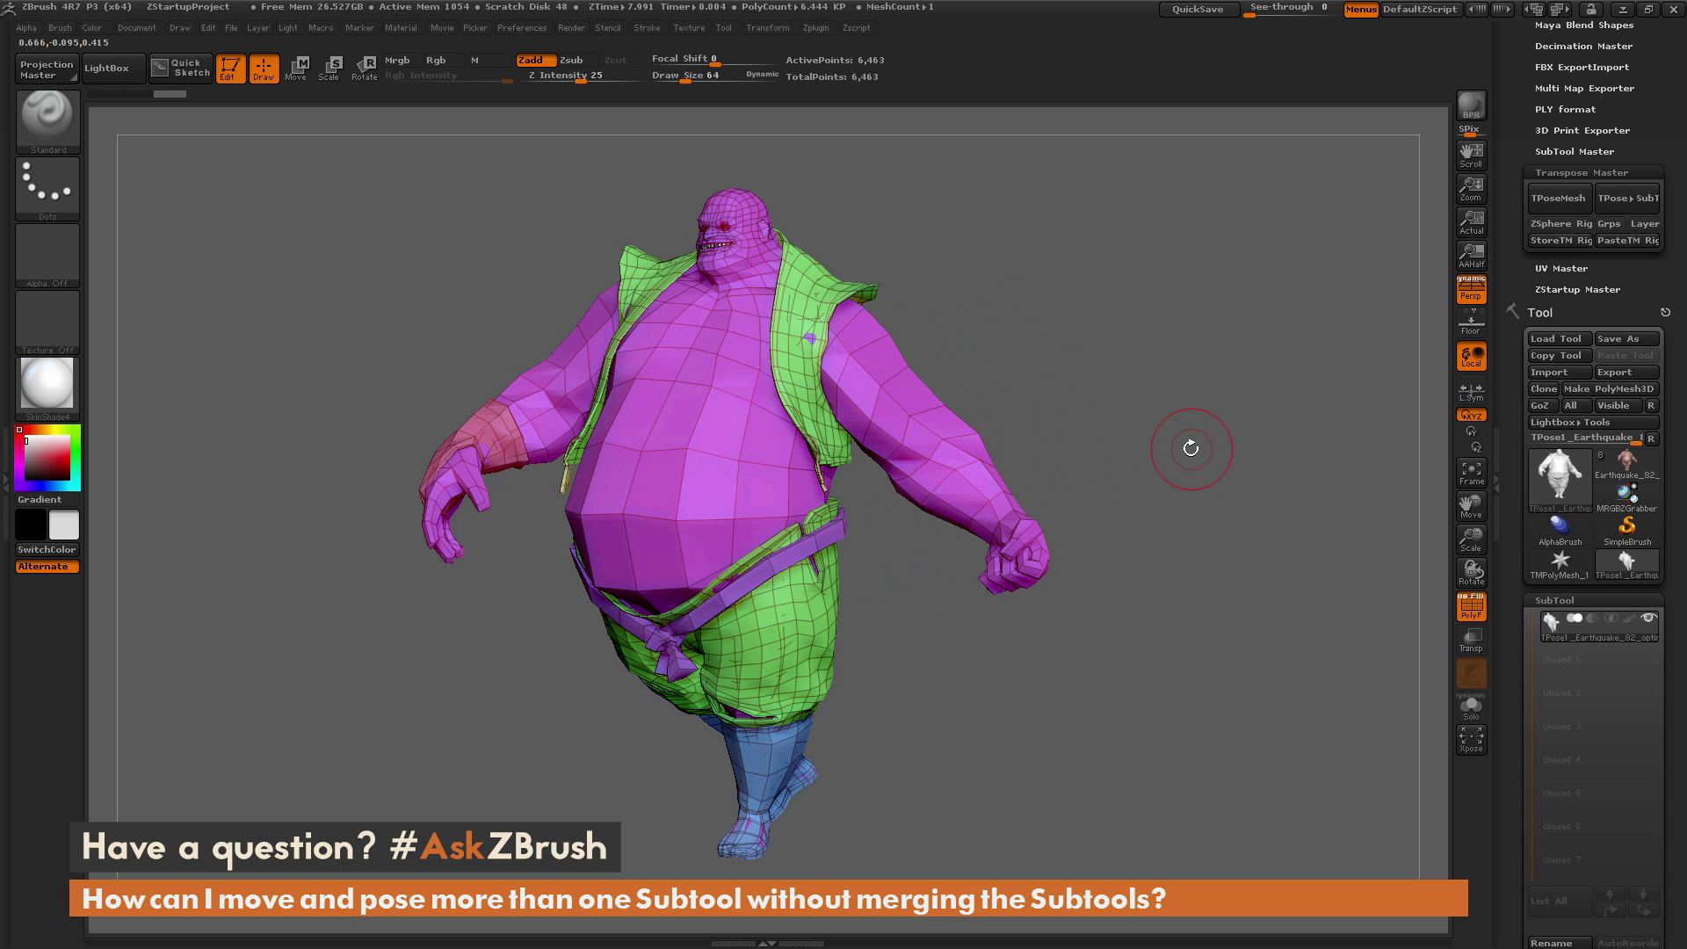
{"action": "mouse_move", "coordinate": [1077, 378]}
{"action": "left_mouse_down"}
{"action": "mouse_move", "coordinate": [1109, 382]}
{"action": "mouse_move", "coordinate": [1089, 377]}
{"action": "left_mouse_up"}
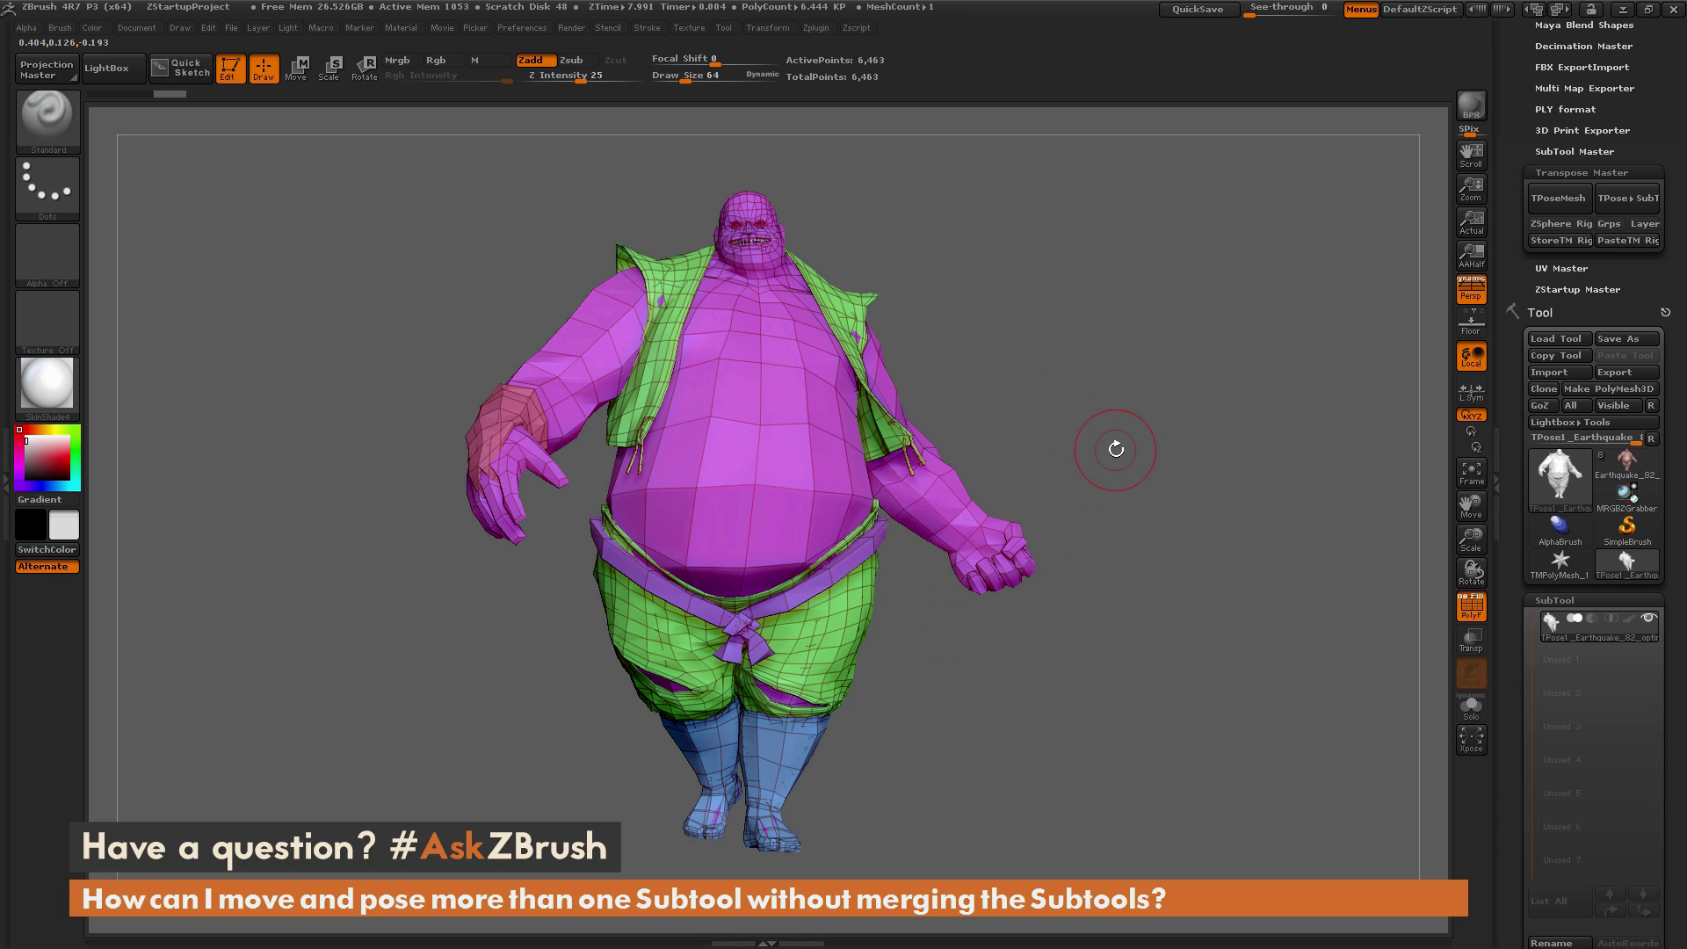
Choose MaskLasso as the masking brush and mask everything except the character's left forearm and fist
{"action": "key", "text": "ctrl"}
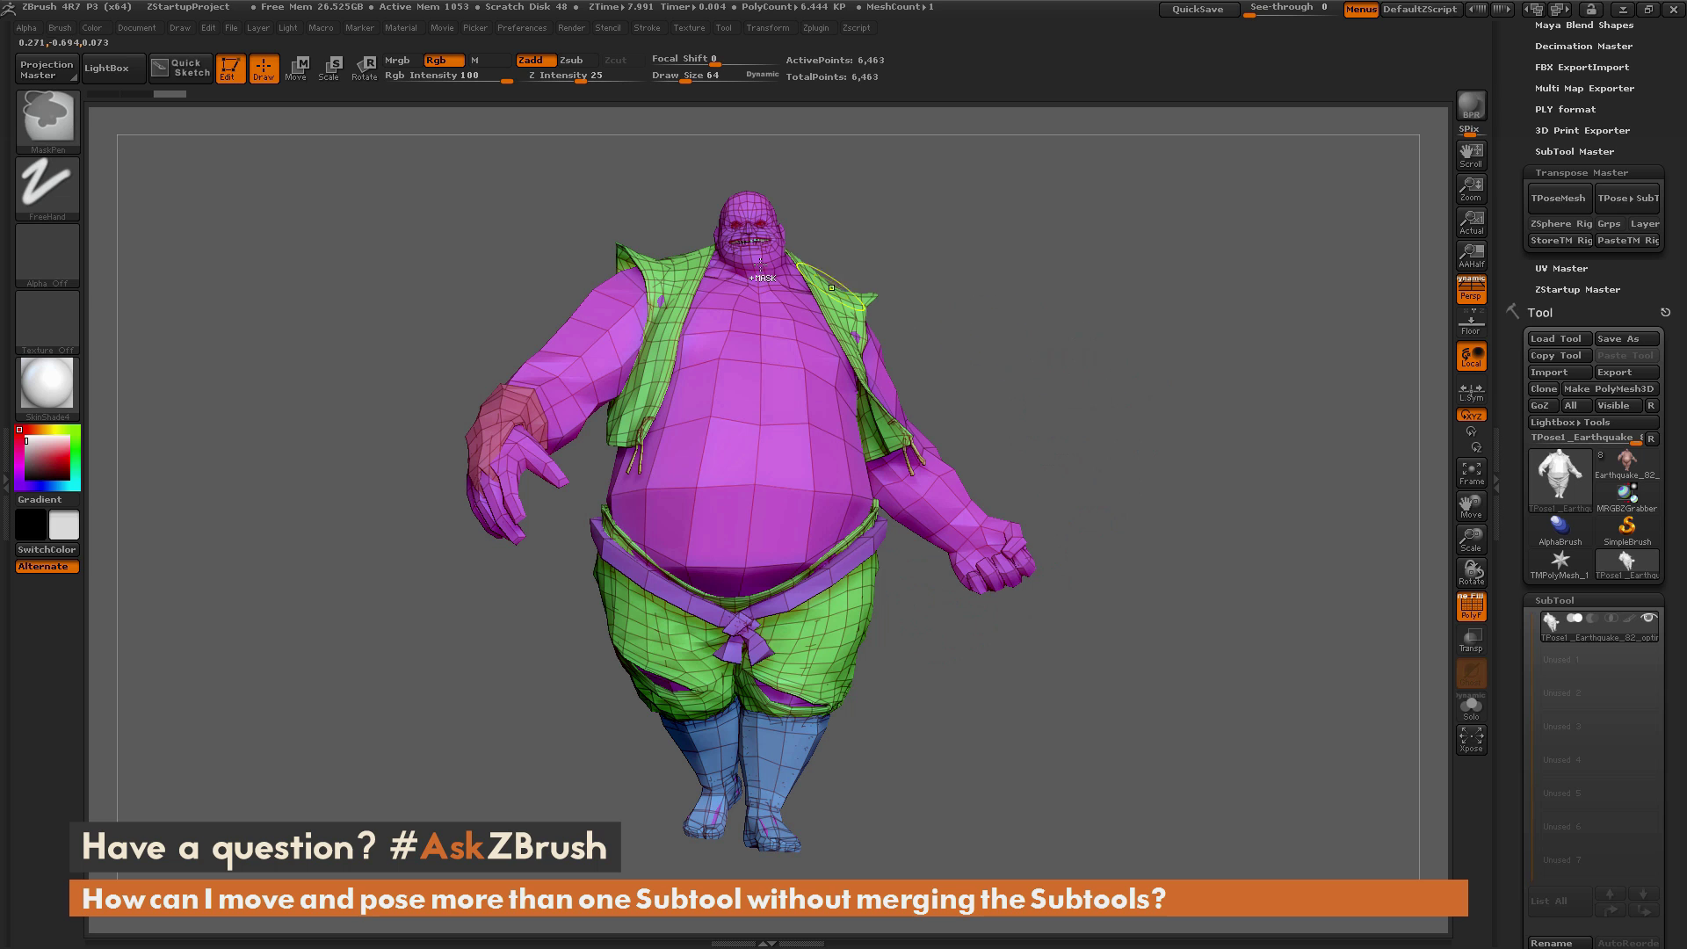
{"action": "left_click", "coordinate": [48, 130]}
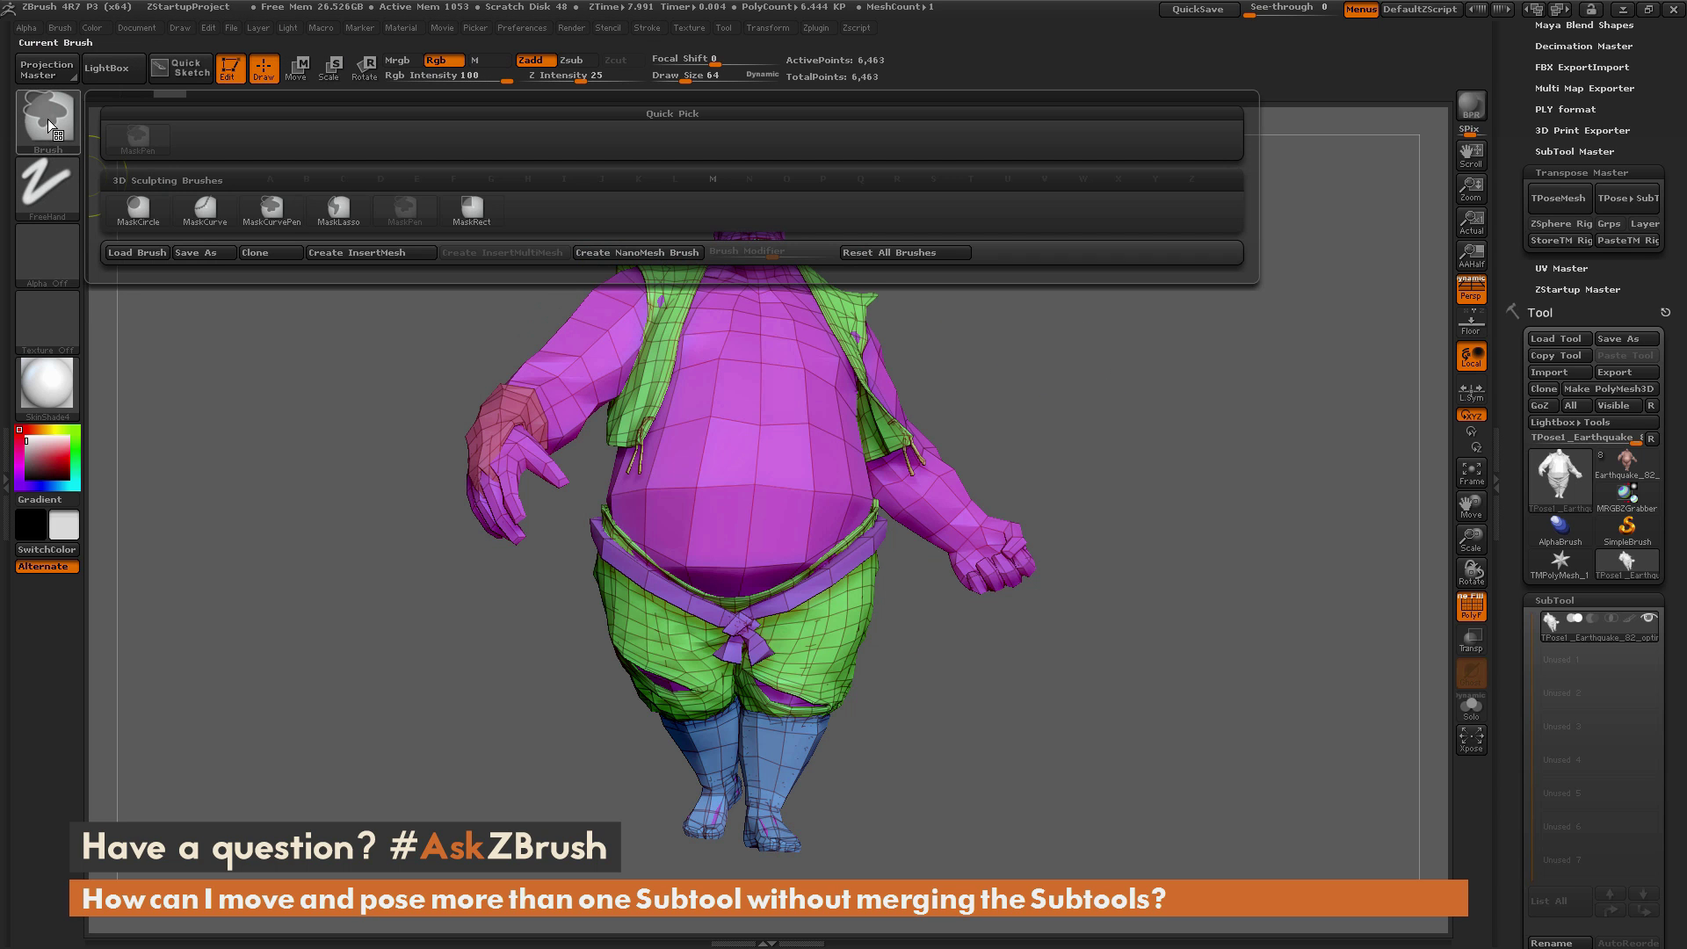
{"action": "left_click", "coordinate": [335, 212]}
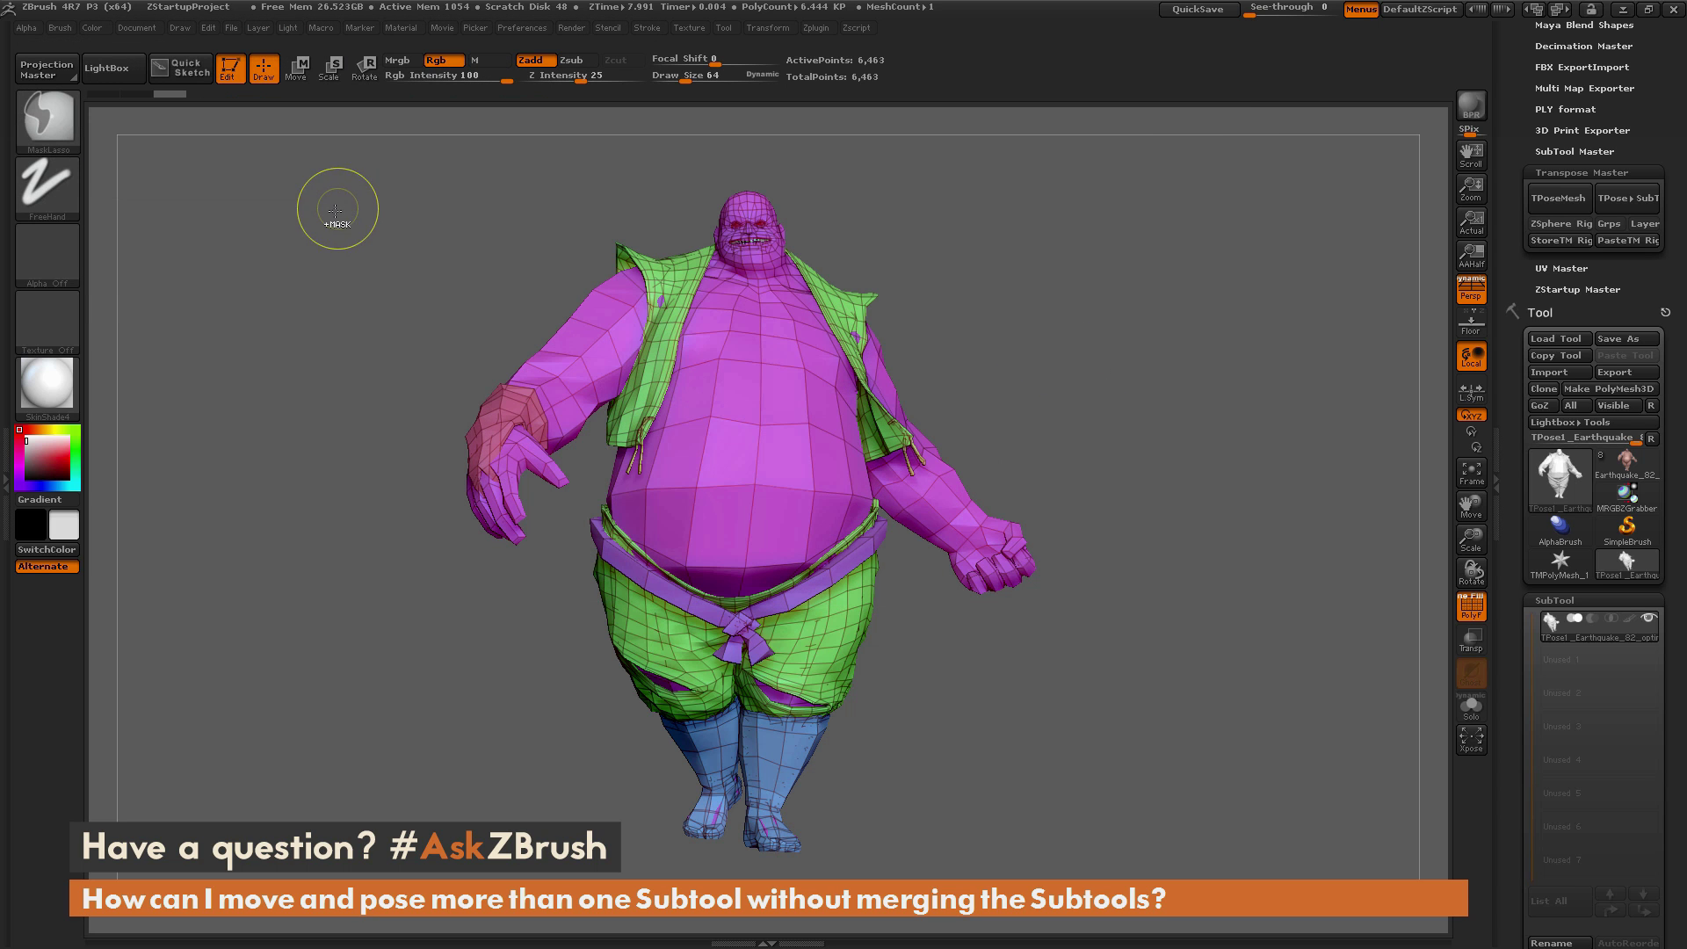
{"action": "left_click_drag", "start_coordinate": [1077, 253], "coordinate": [983, 282]}
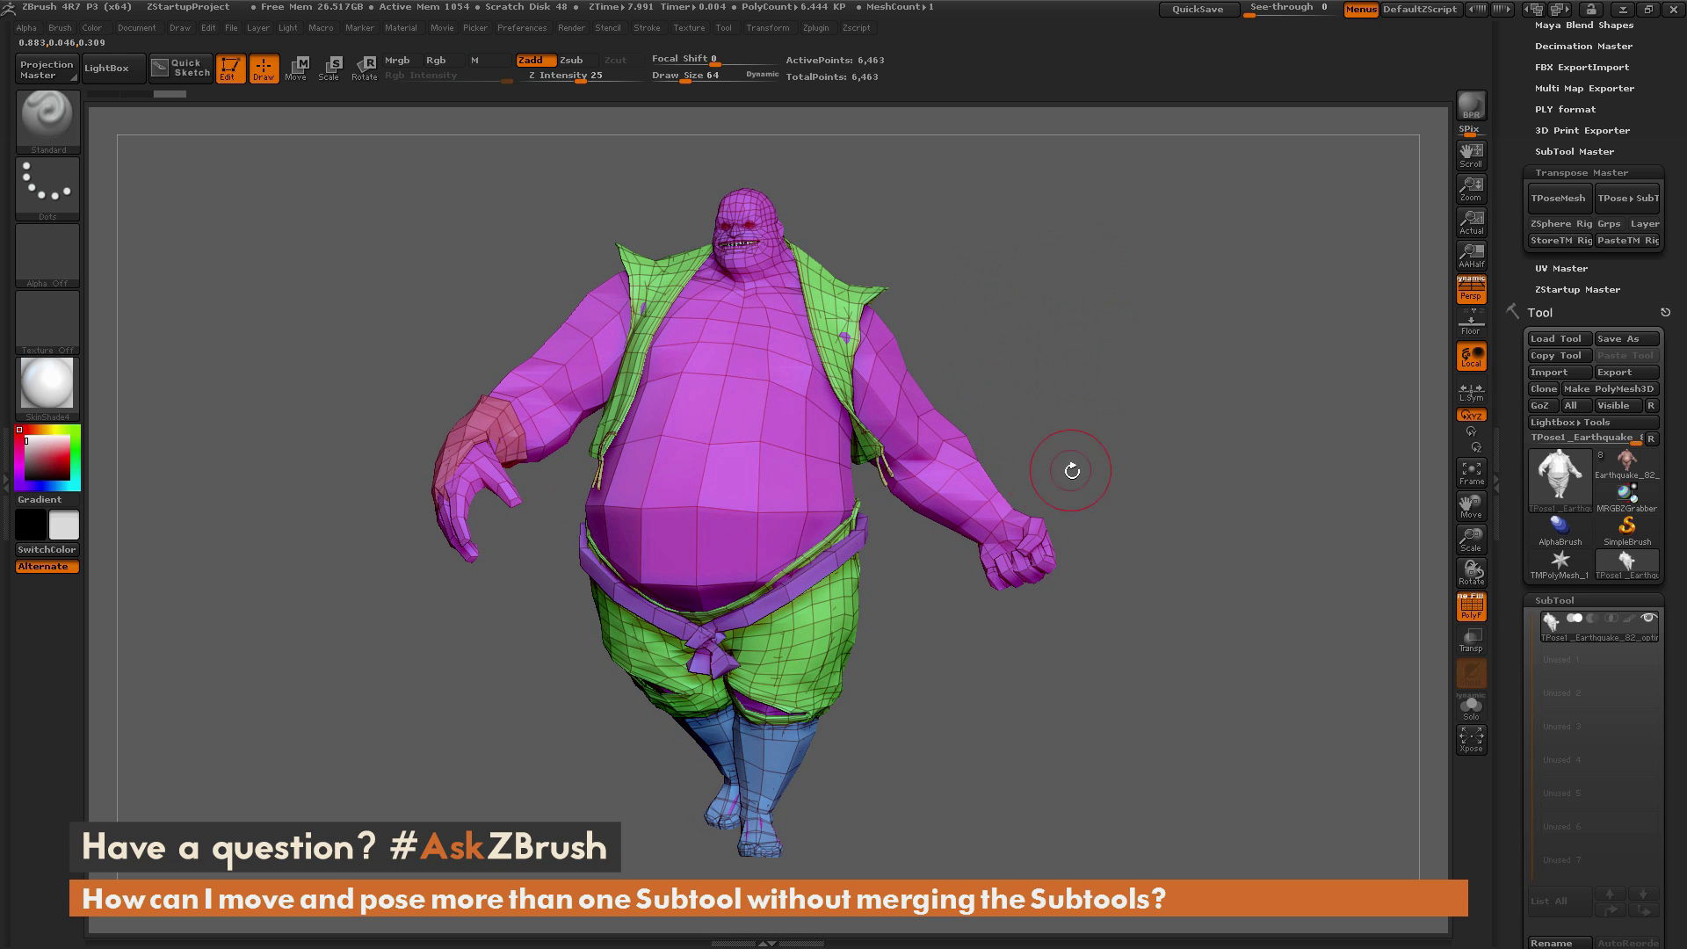
{"action": "mouse_move", "coordinate": [1081, 610]}
{"action": "left_mouse_down", "text": "ctrl"}
{"action": "mouse_move", "coordinate": [1105, 508]}
{"action": "mouse_move", "coordinate": [973, 418]}
{"action": "mouse_move", "coordinate": [888, 466]}
{"action": "mouse_move", "coordinate": [1081, 615]}
{"action": "left_mouse_up", "text": "ctrl"}
{"action": "left_click_drag", "start_coordinate": [1202, 456], "coordinate": [1122, 425]}
{"action": "left_click", "coordinate": [1147, 356], "text": "ctrl"}
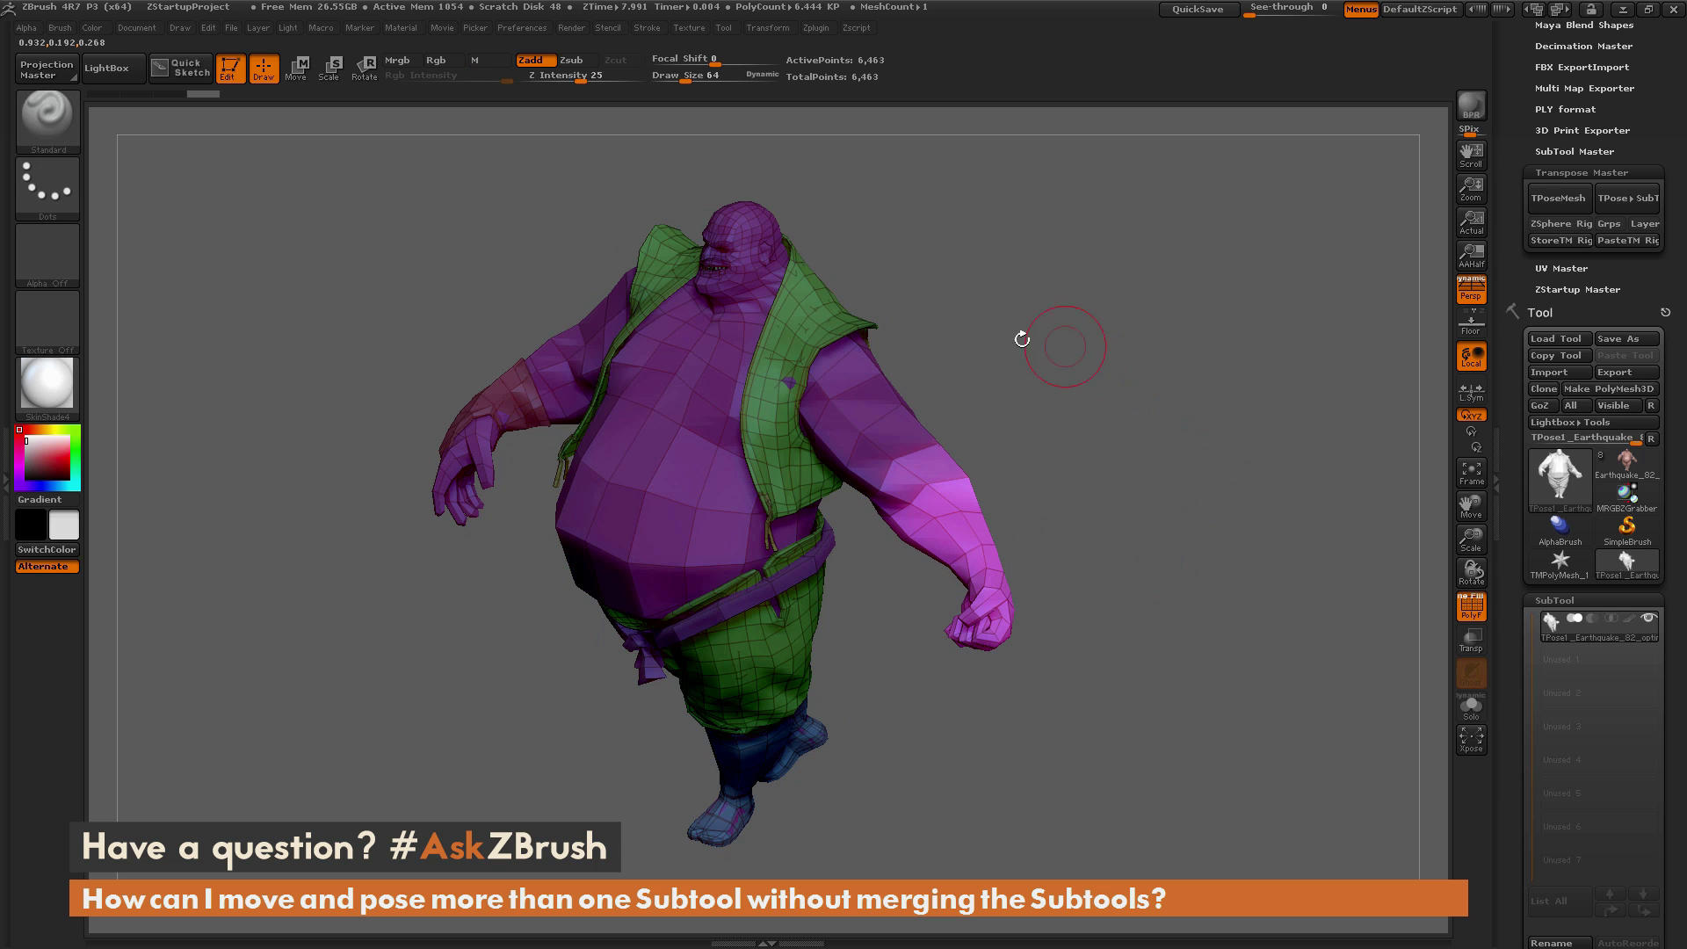
Bend the unmasked left forearm forward at the elbow with a Transpose rotation, and clear the mask
{"action": "key", "text": "r"}
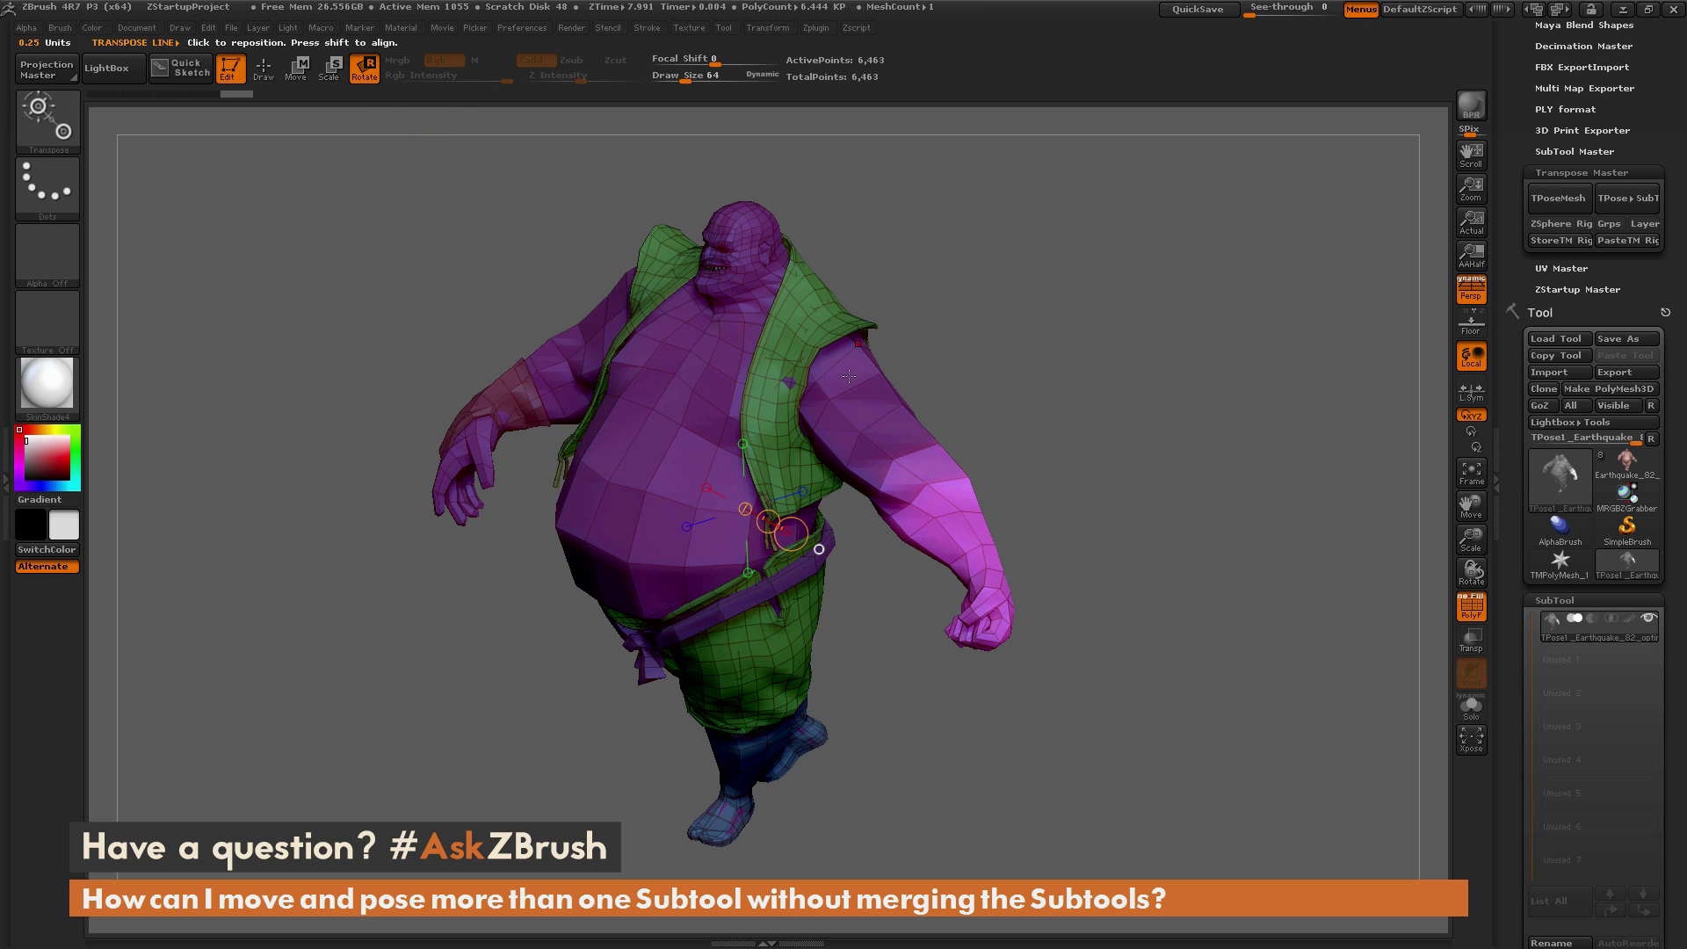
{"action": "left_click_drag", "start_coordinate": [831, 370], "coordinate": [934, 488]}
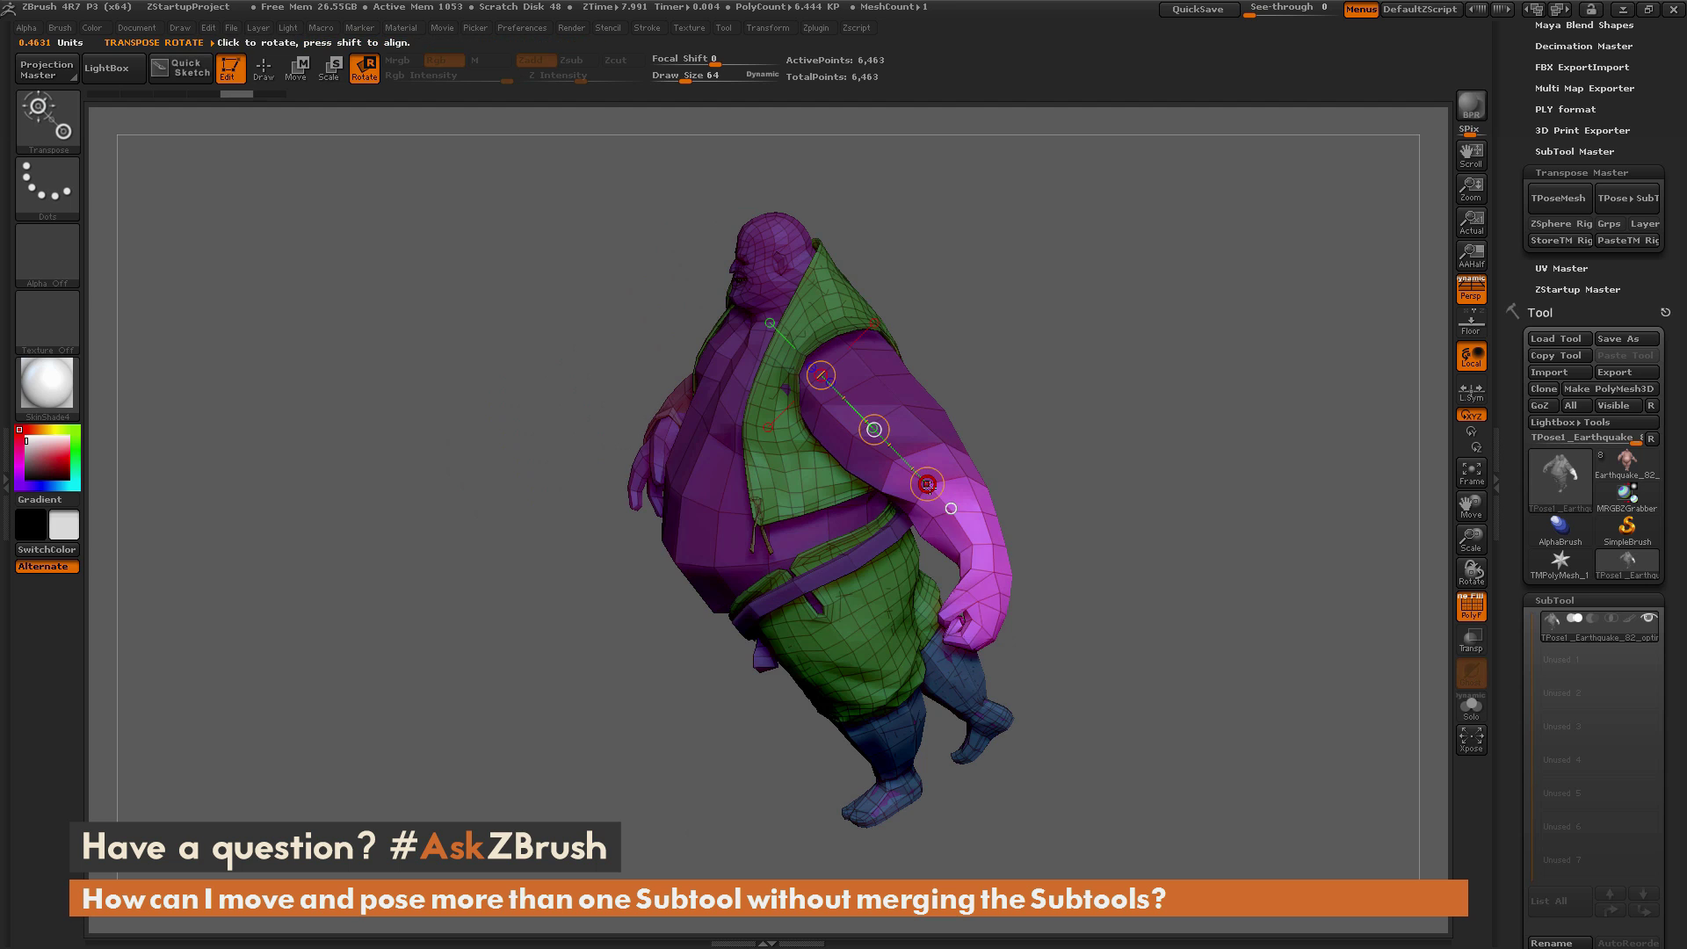
{"action": "left_click_drag", "start_coordinate": [928, 488], "coordinate": [810, 587]}
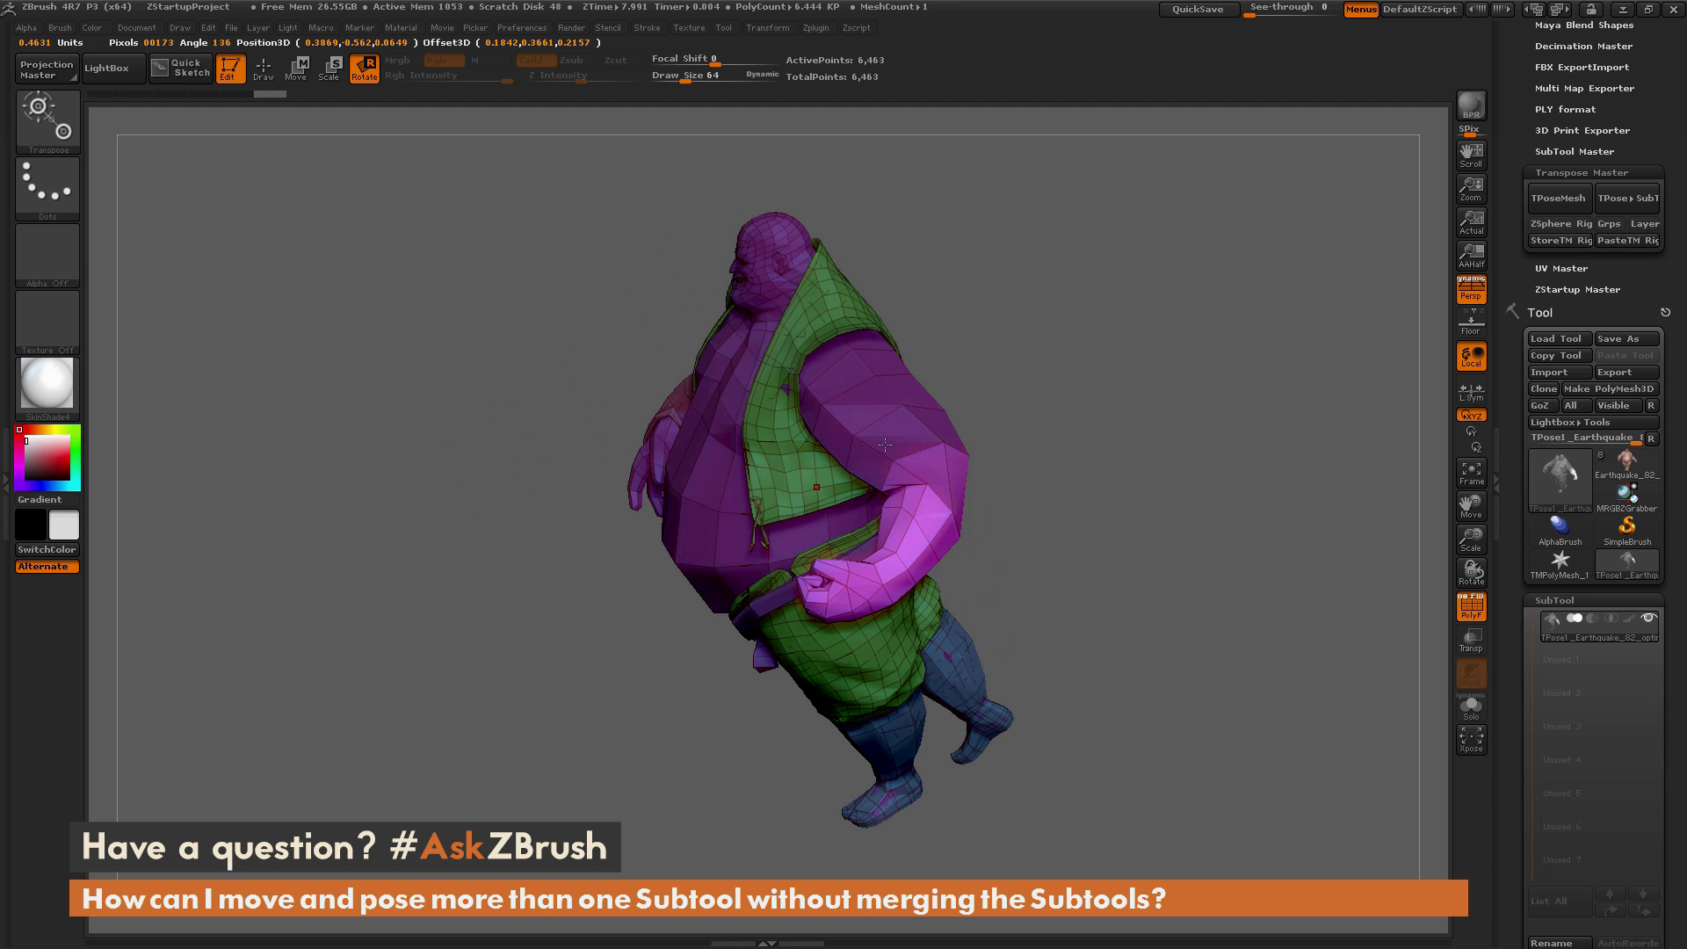
{"action": "left_click_drag", "start_coordinate": [984, 361], "coordinate": [1139, 318]}
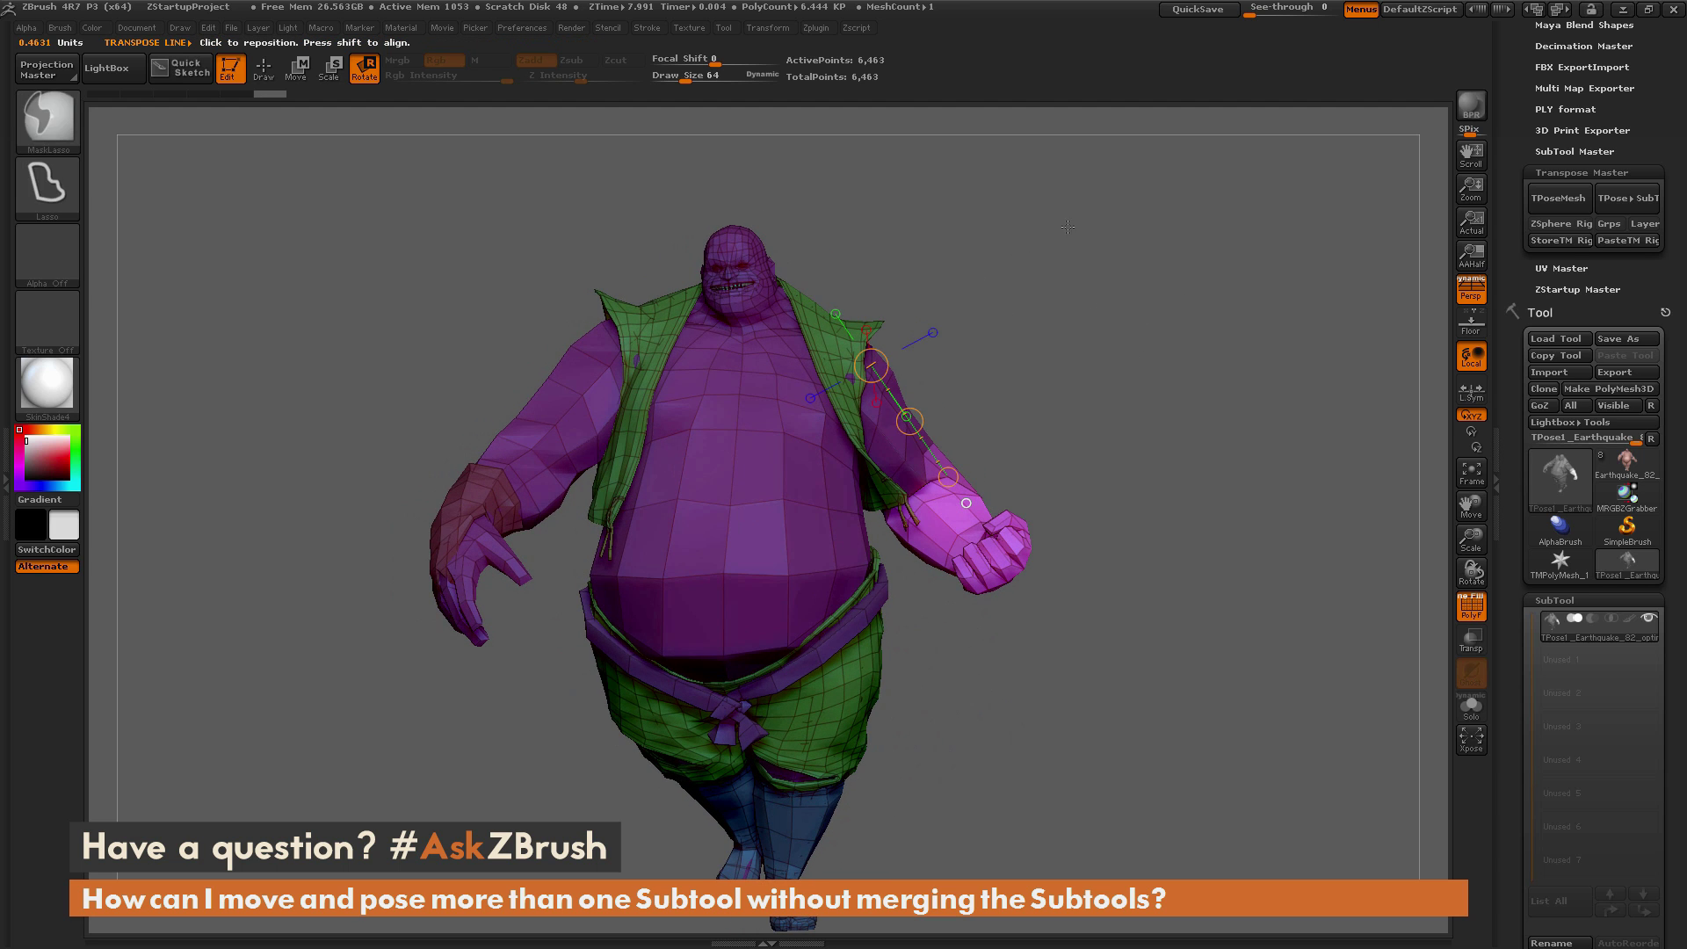
{"action": "left_click_drag", "start_coordinate": [1076, 232], "coordinate": [1037, 371], "text": "ctrl"}
{"action": "key", "text": "q"}
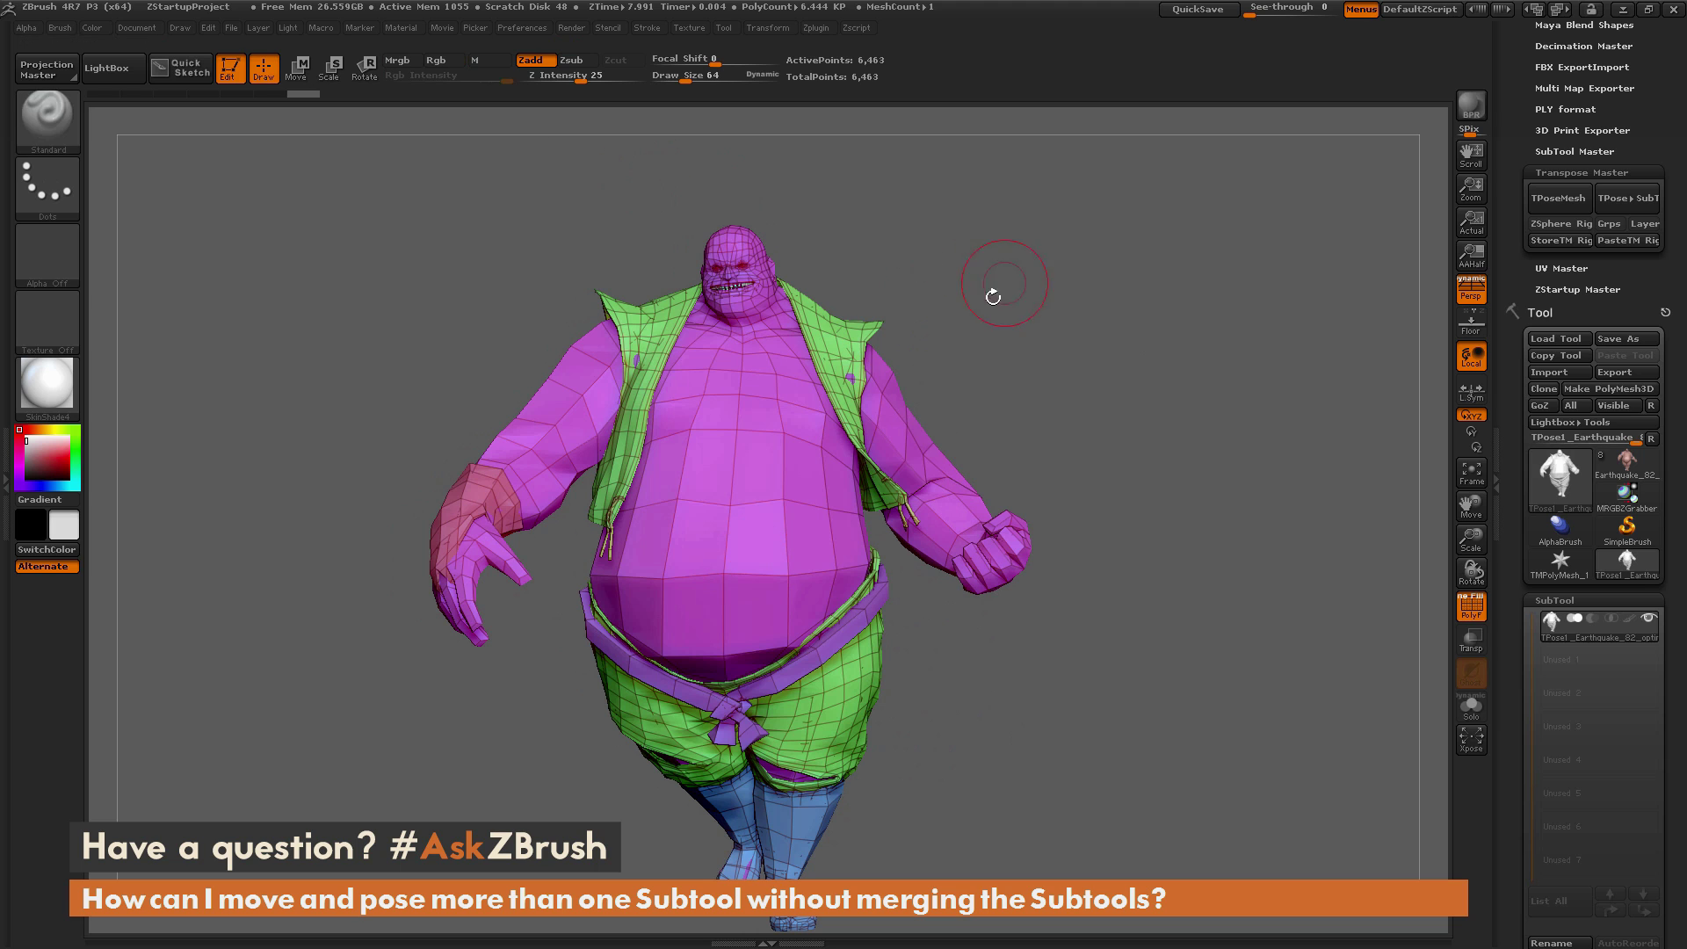
Hide the green vest and trousers polygroup so only the body, belt, laces and boots show
{"action": "left_click", "coordinate": [828, 334], "text": "ctrl+shift"}
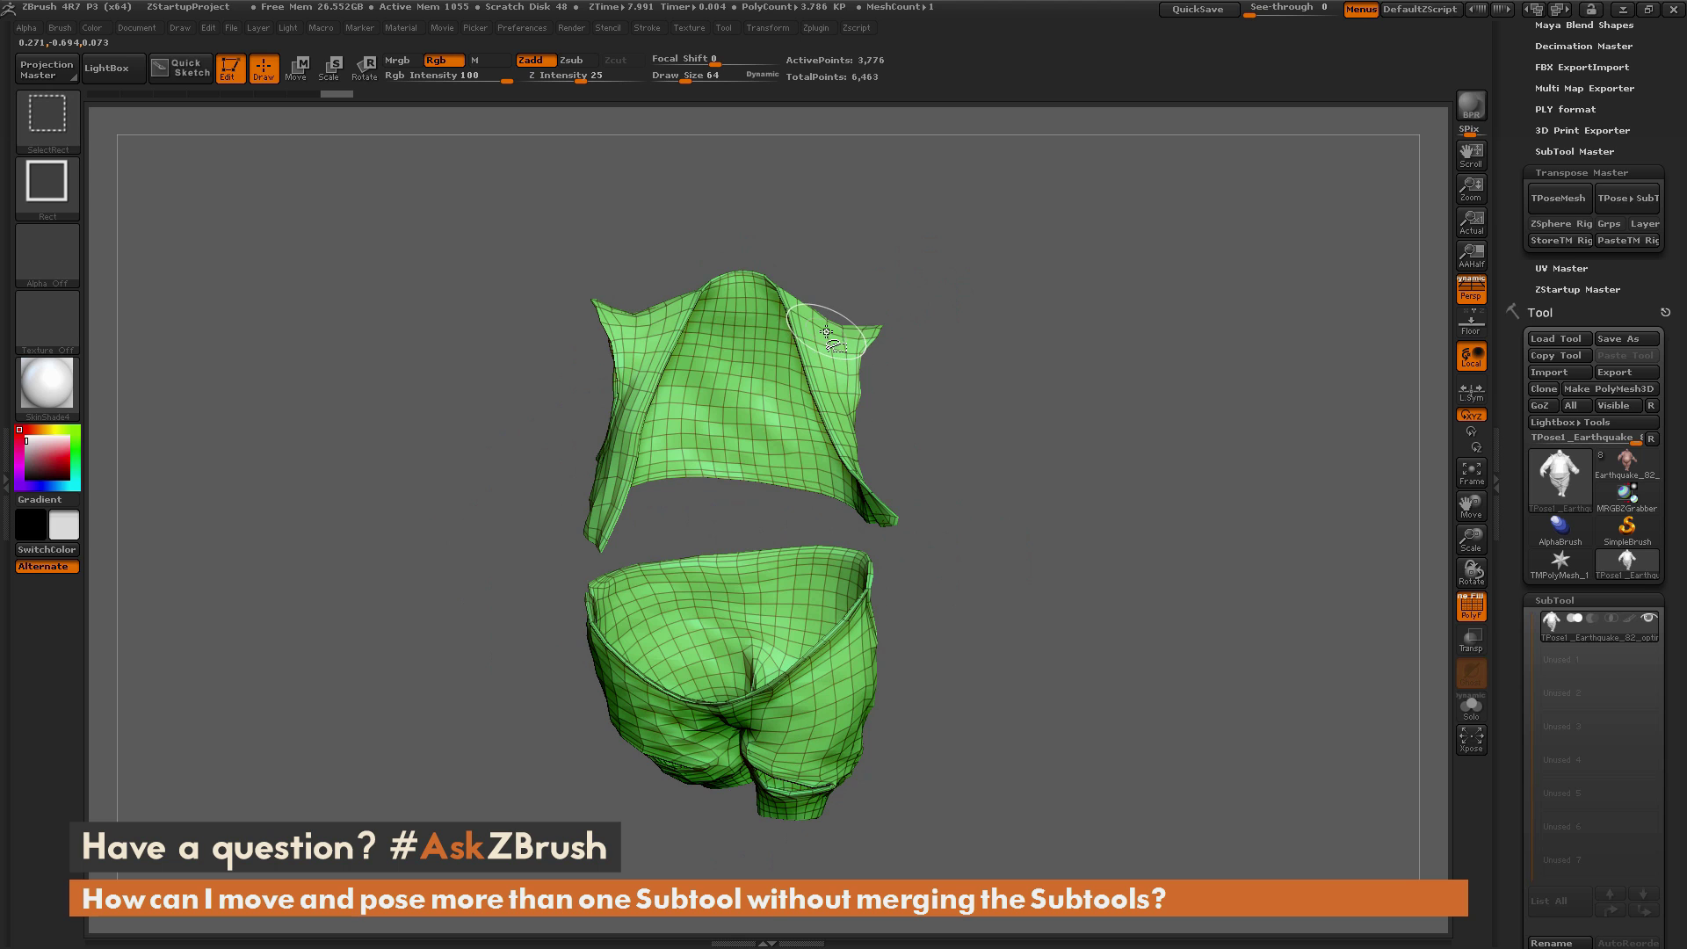
{"action": "left_click", "coordinate": [1041, 312], "text": "ctrl+shift"}
{"action": "left_click_drag", "start_coordinate": [1041, 313], "coordinate": [1115, 283]}
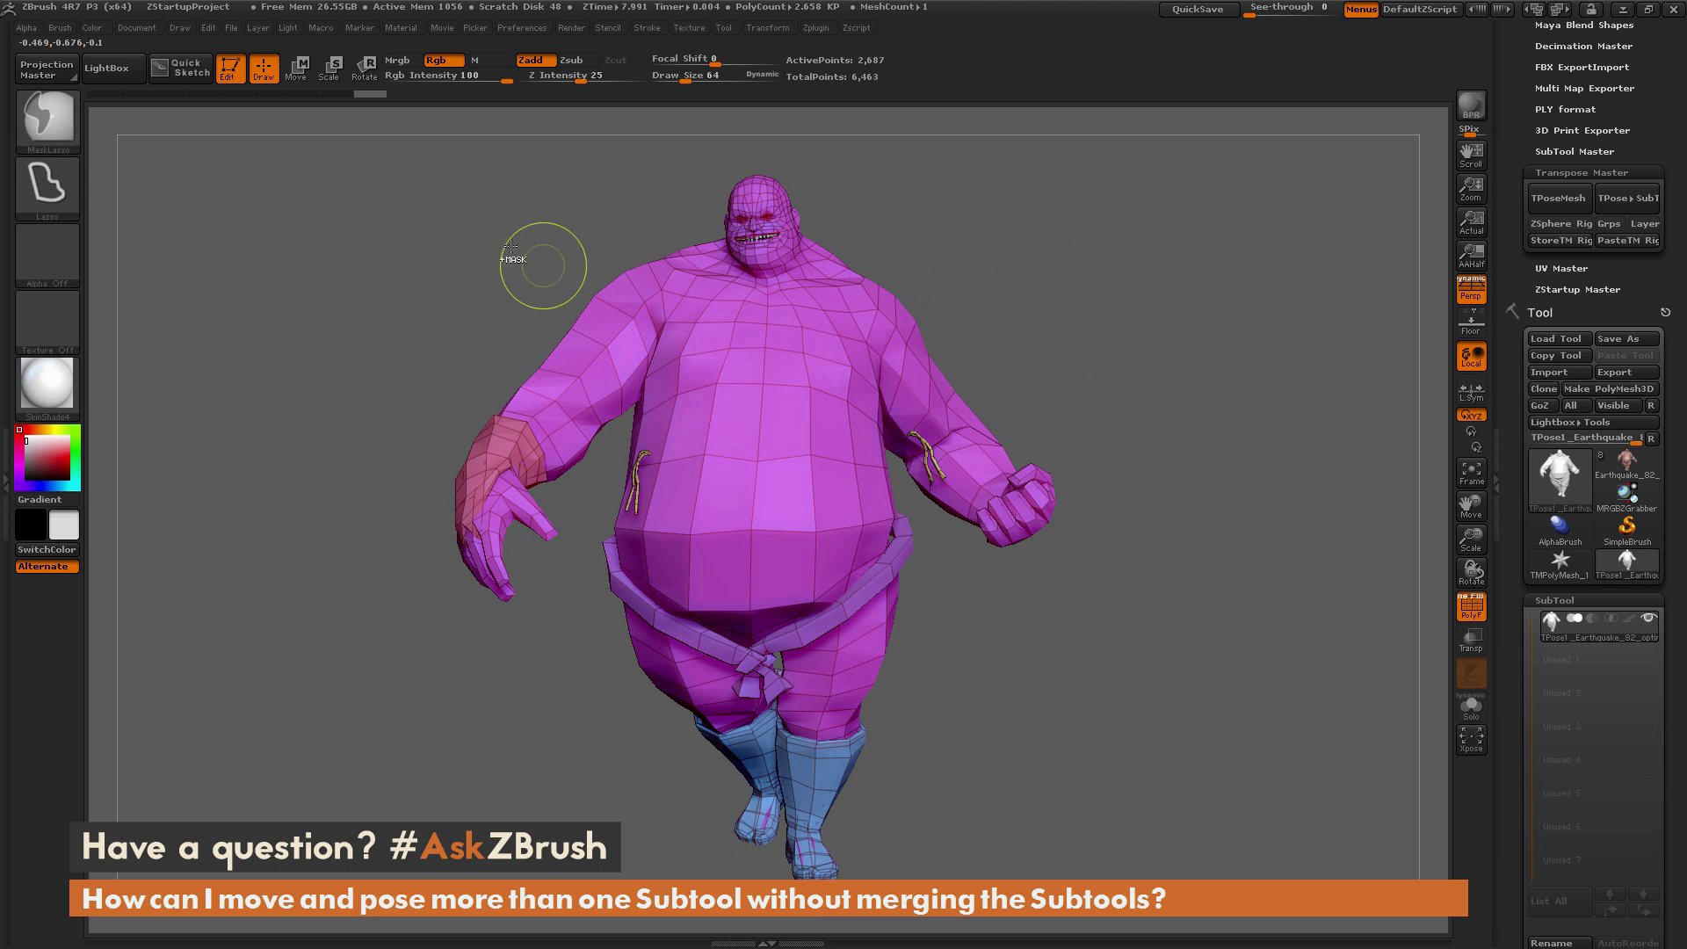
Lasso-mask the character's right arm from shoulder to hand and invert the mask so only that arm is free
{"action": "mouse_move", "coordinate": [464, 229]}
{"action": "left_mouse_down", "text": "ctrl"}
{"action": "mouse_move", "coordinate": [392, 395]}
{"action": "mouse_move", "coordinate": [546, 566]}
{"action": "mouse_move", "coordinate": [583, 440]}
{"action": "mouse_move", "coordinate": [631, 380]}
{"action": "mouse_move", "coordinate": [550, 233]}
{"action": "left_mouse_up", "text": "ctrl"}
{"action": "mouse_move", "coordinate": [999, 220]}
{"action": "left_mouse_down"}
{"action": "mouse_move", "coordinate": [1264, 217]}
{"action": "mouse_move", "coordinate": [1100, 241]}
{"action": "mouse_move", "coordinate": [920, 413]}
{"action": "mouse_move", "coordinate": [1010, 655]}
{"action": "mouse_move", "coordinate": [1066, 275]}
{"action": "left_mouse_up"}
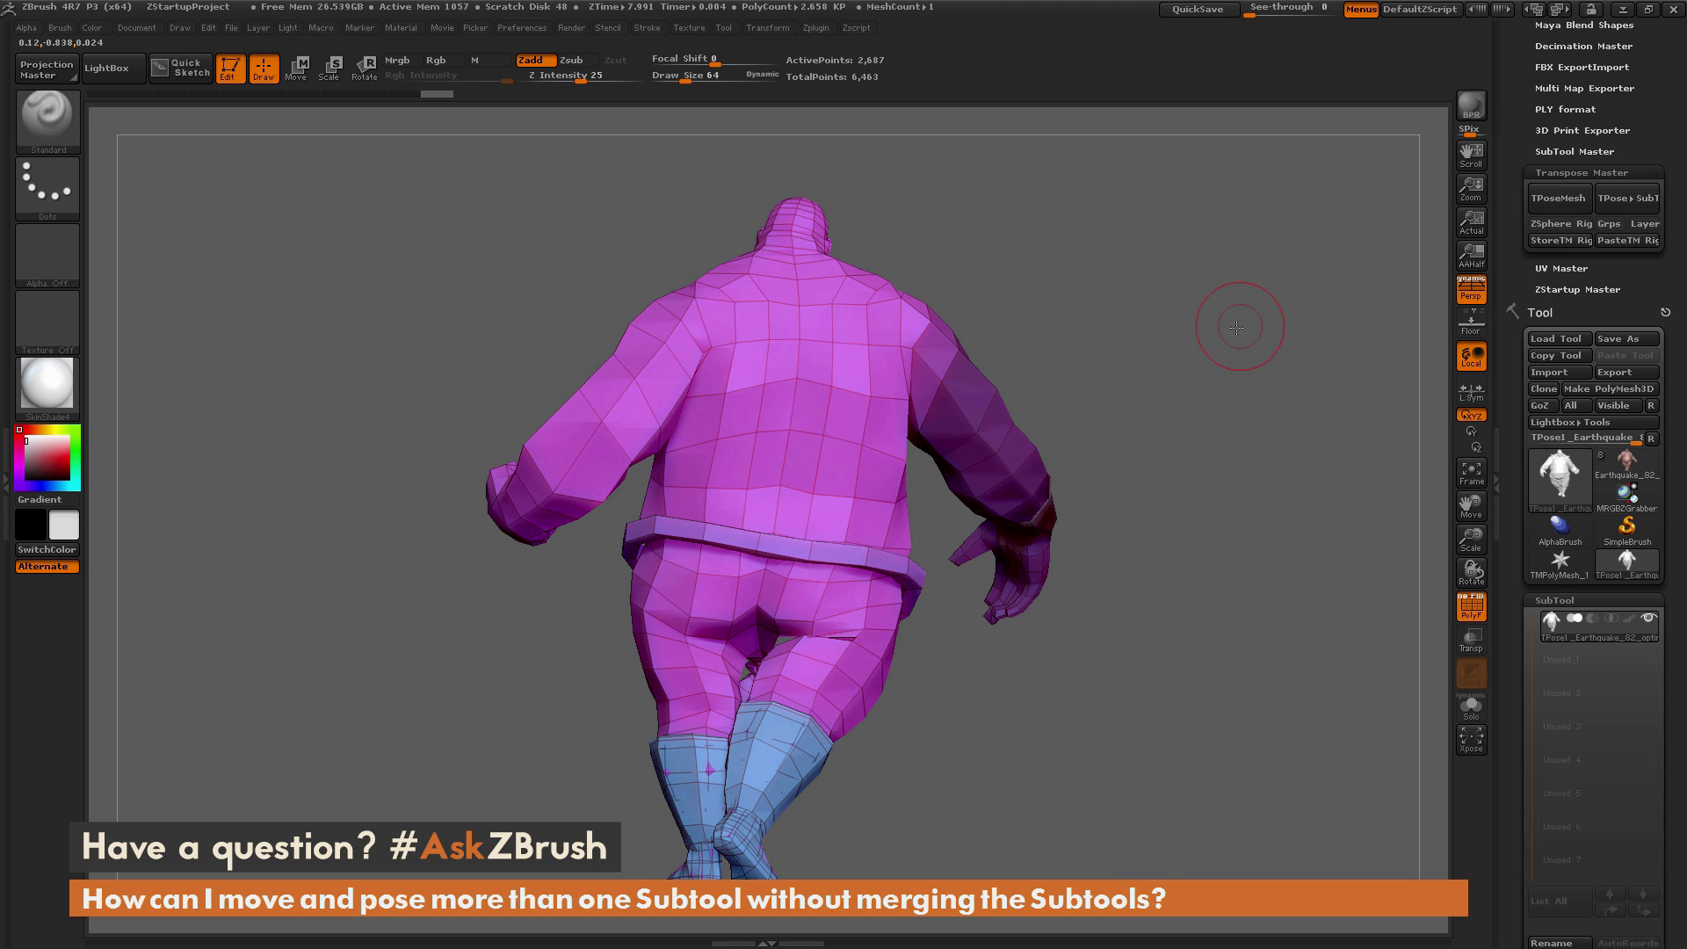
{"action": "mouse_move", "coordinate": [1237, 327]}
{"action": "left_mouse_down"}
{"action": "mouse_move", "coordinate": [1037, 325]}
{"action": "mouse_move", "coordinate": [1160, 303]}
{"action": "mouse_move", "coordinate": [1017, 279]}
{"action": "left_mouse_up"}
{"action": "mouse_move", "coordinate": [442, 318]}
{"action": "left_mouse_down", "text": "ctrl"}
{"action": "mouse_move", "coordinate": [477, 398]}
{"action": "mouse_move", "coordinate": [561, 363]}
{"action": "mouse_move", "coordinate": [514, 290]}
{"action": "left_mouse_up", "text": "ctrl"}
{"action": "mouse_move", "coordinate": [448, 380]}
{"action": "left_mouse_down", "text": "ctrl"}
{"action": "mouse_move", "coordinate": [566, 468]}
{"action": "mouse_move", "coordinate": [515, 343]}
{"action": "mouse_move", "coordinate": [470, 341]}
{"action": "left_mouse_up", "text": "ctrl"}
{"action": "left_click_drag", "start_coordinate": [909, 211], "coordinate": [960, 283]}
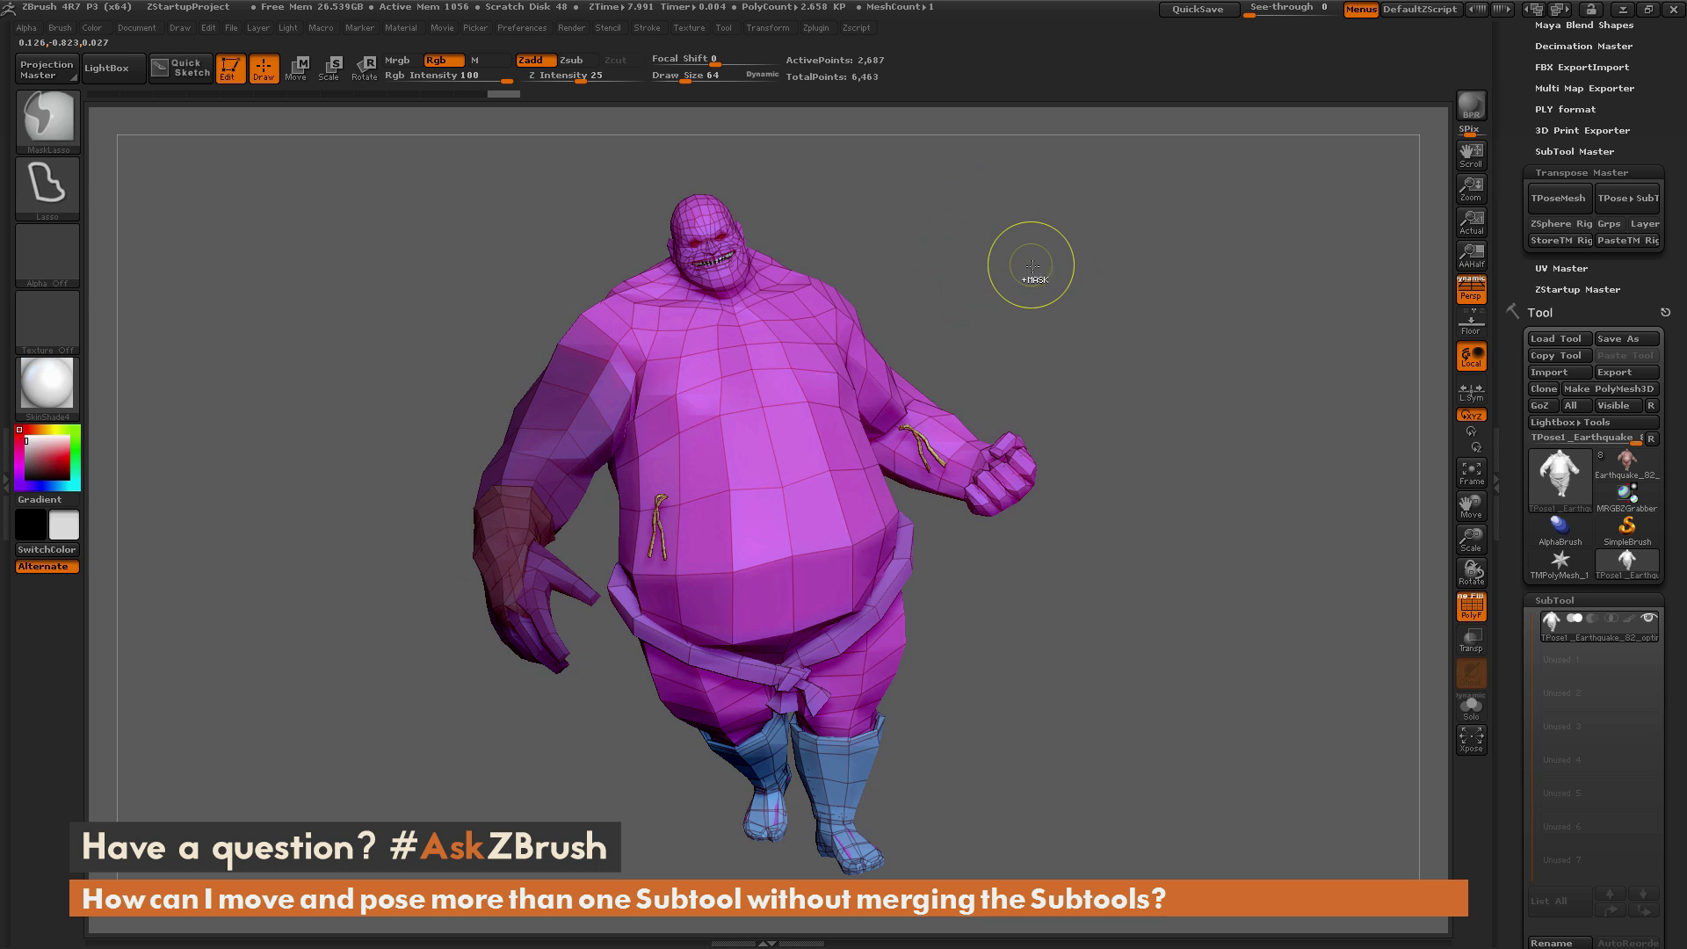
{"action": "left_click", "coordinate": [1031, 265], "text": "ctrl"}
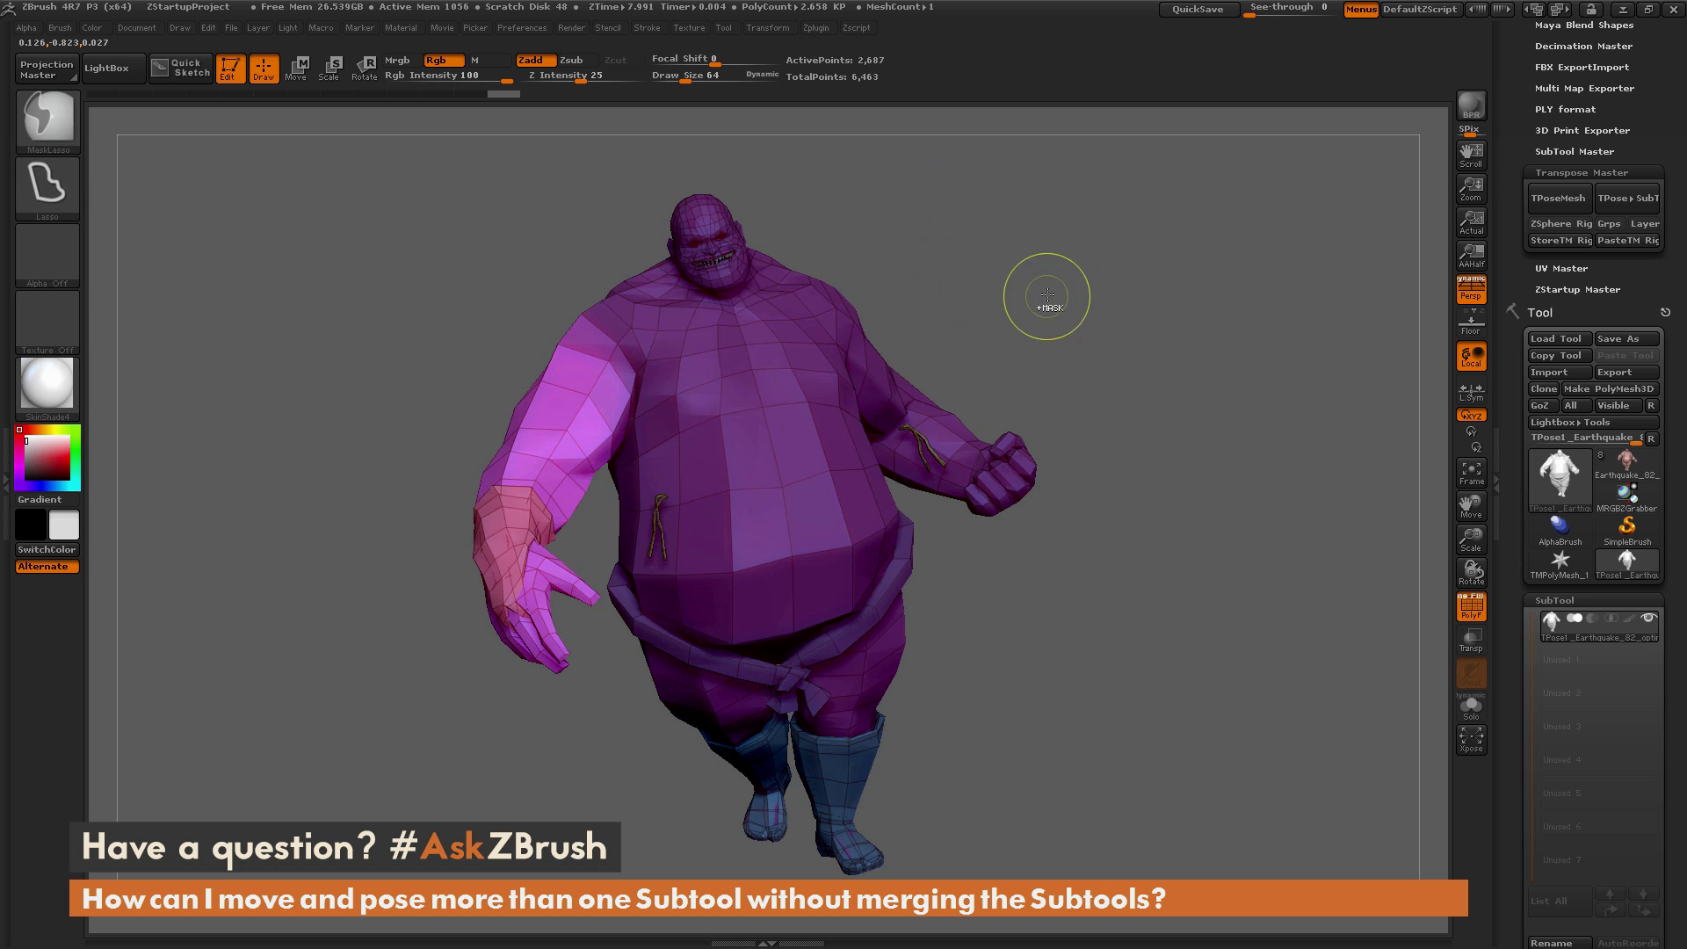
Rotate the unmasked right arm at the shoulder with a Transpose line drawn along it, and return to Draw mode
{"action": "left_click", "coordinate": [365, 68]}
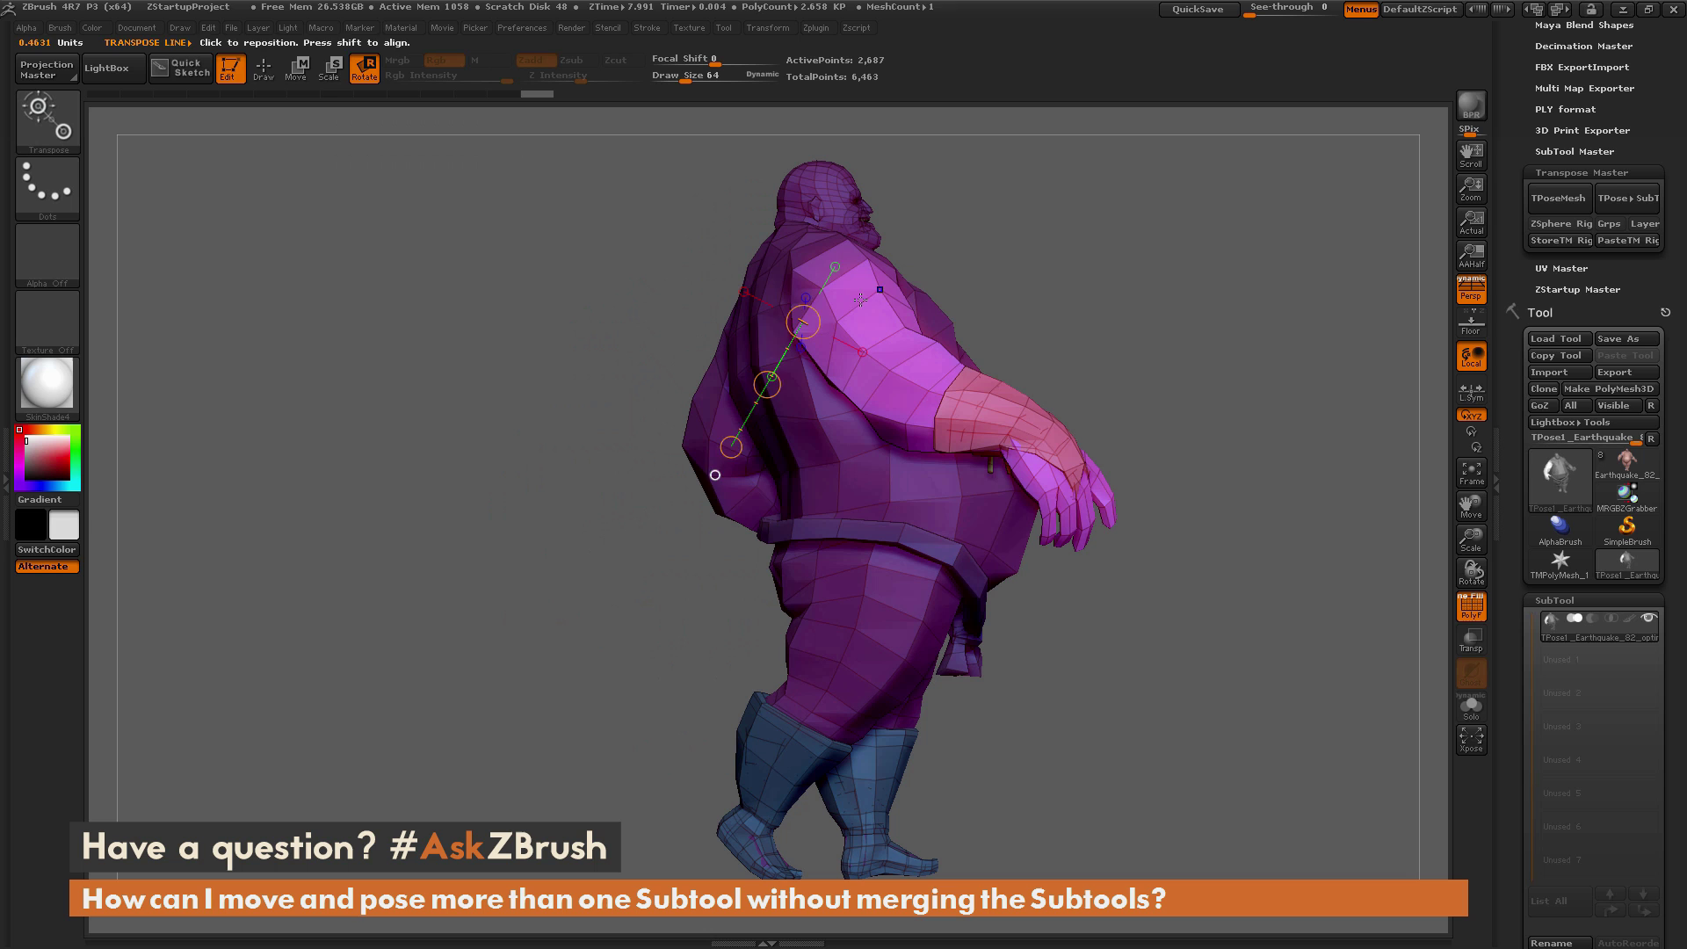
{"action": "mouse_move", "coordinate": [860, 299]}
{"action": "left_mouse_down"}
{"action": "mouse_move", "coordinate": [1196, 299]}
{"action": "mouse_move", "coordinate": [1165, 378]}
{"action": "left_mouse_up"}
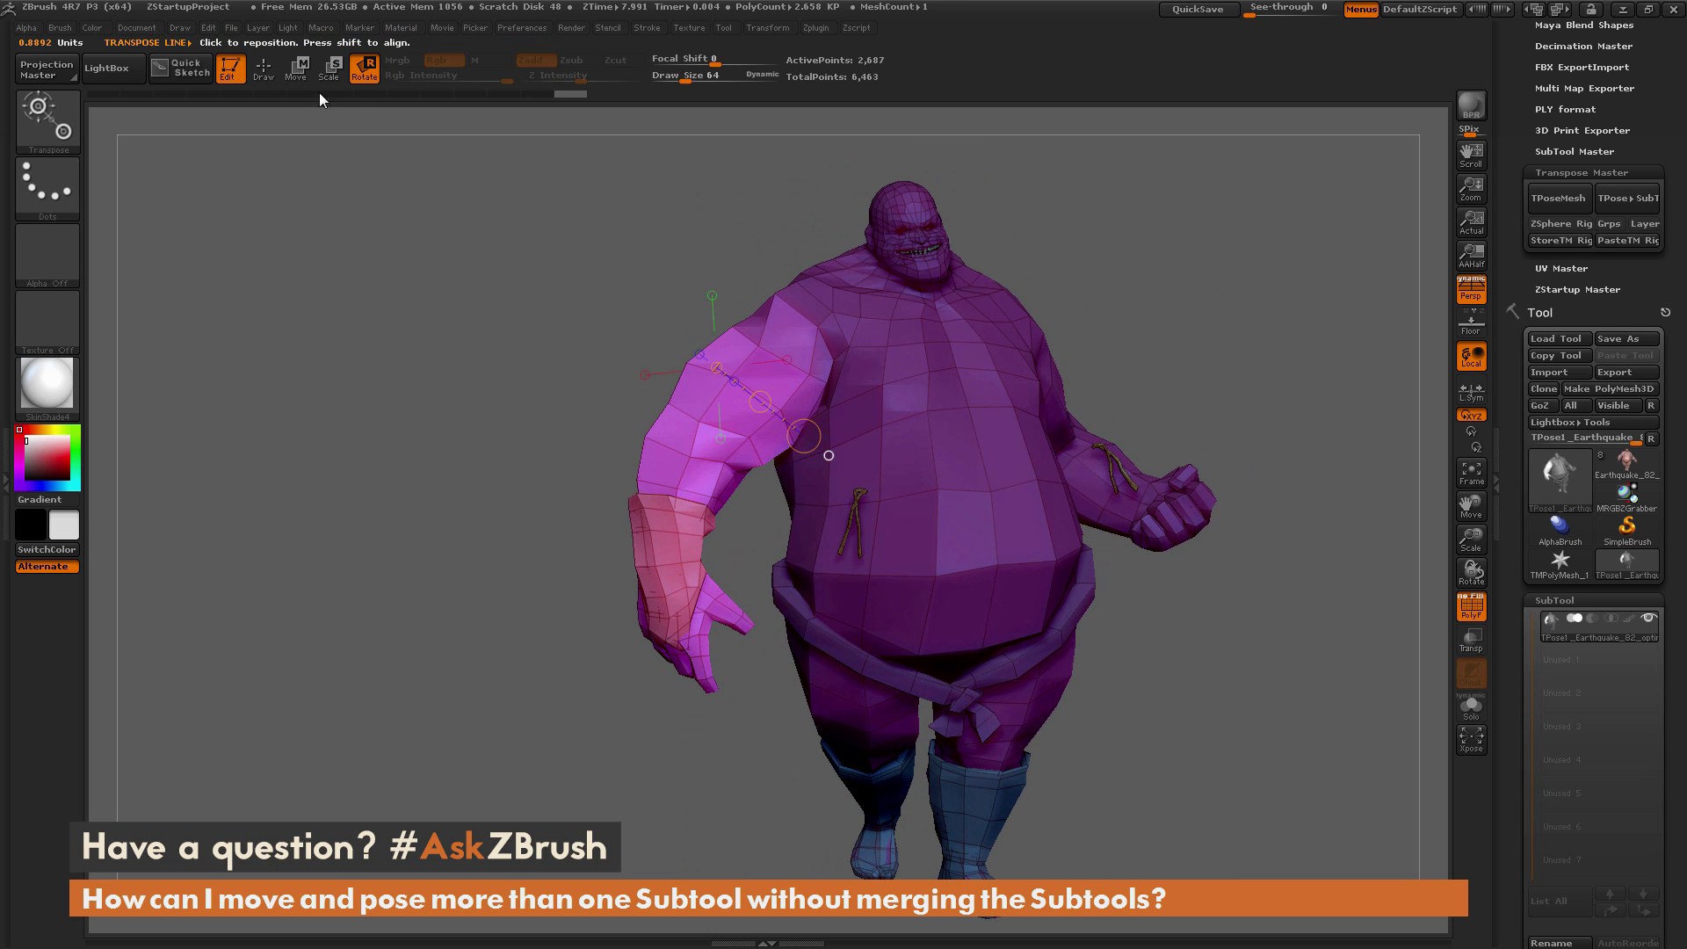
{"action": "left_click", "coordinate": [263, 68]}
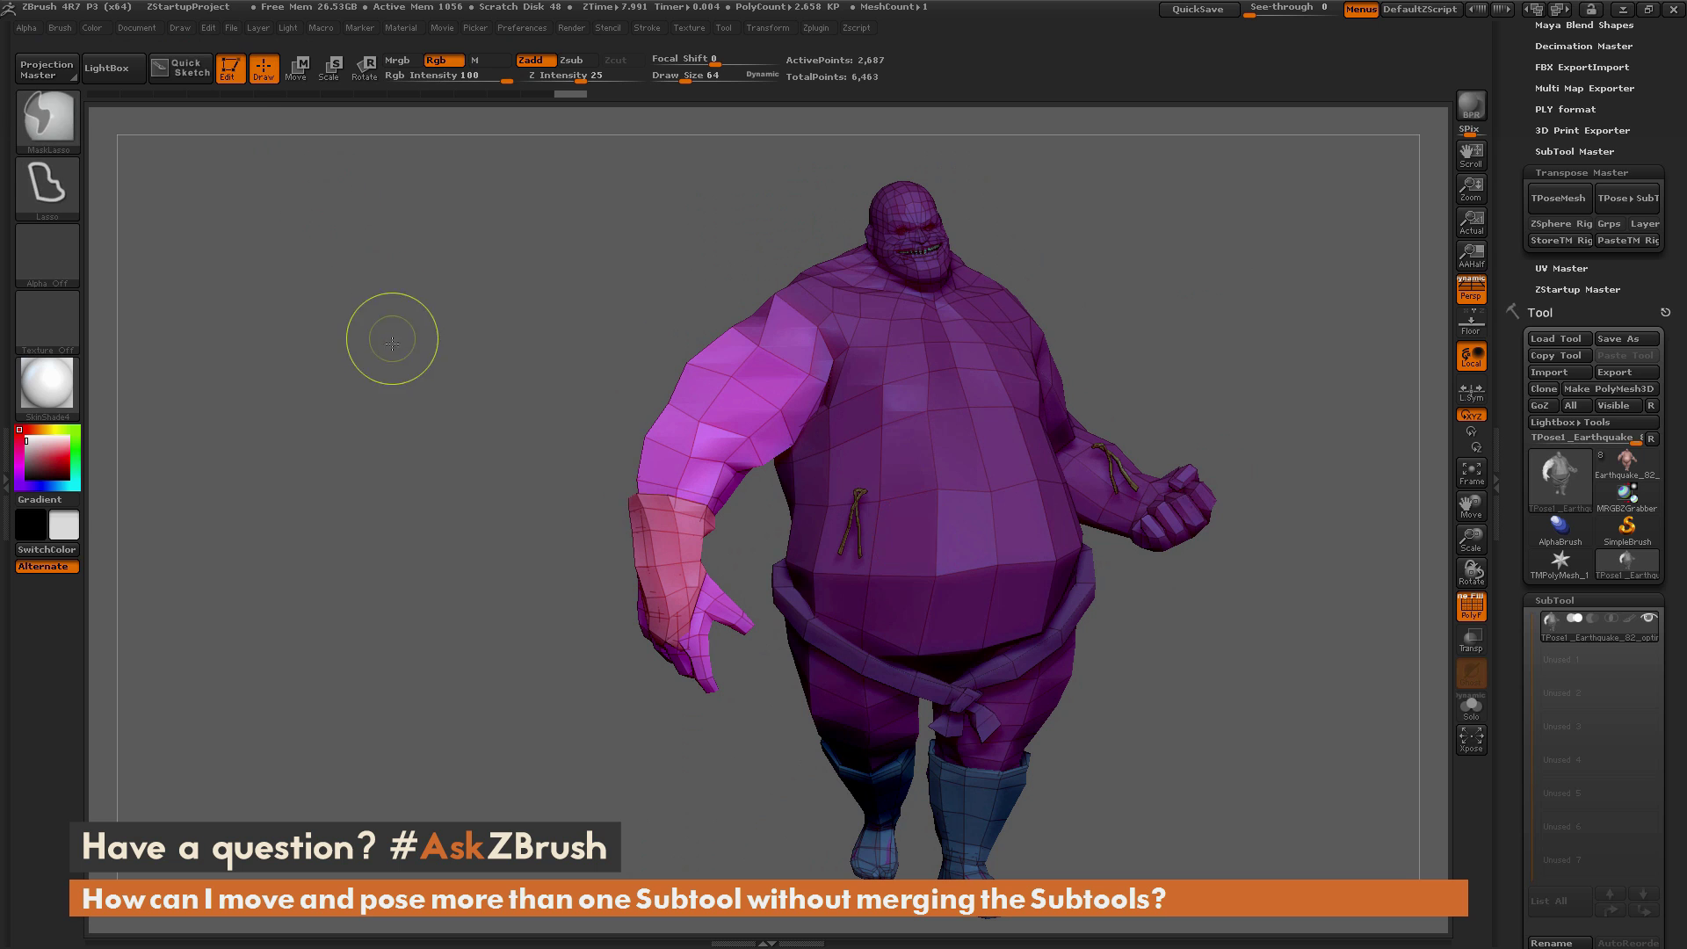
Clear the arm mask and select the Move brush
{"action": "left_click_drag", "start_coordinate": [392, 339], "coordinate": [462, 409], "text": "ctrl"}
{"action": "left_click_drag", "start_coordinate": [1015, 305], "coordinate": [1147, 279]}
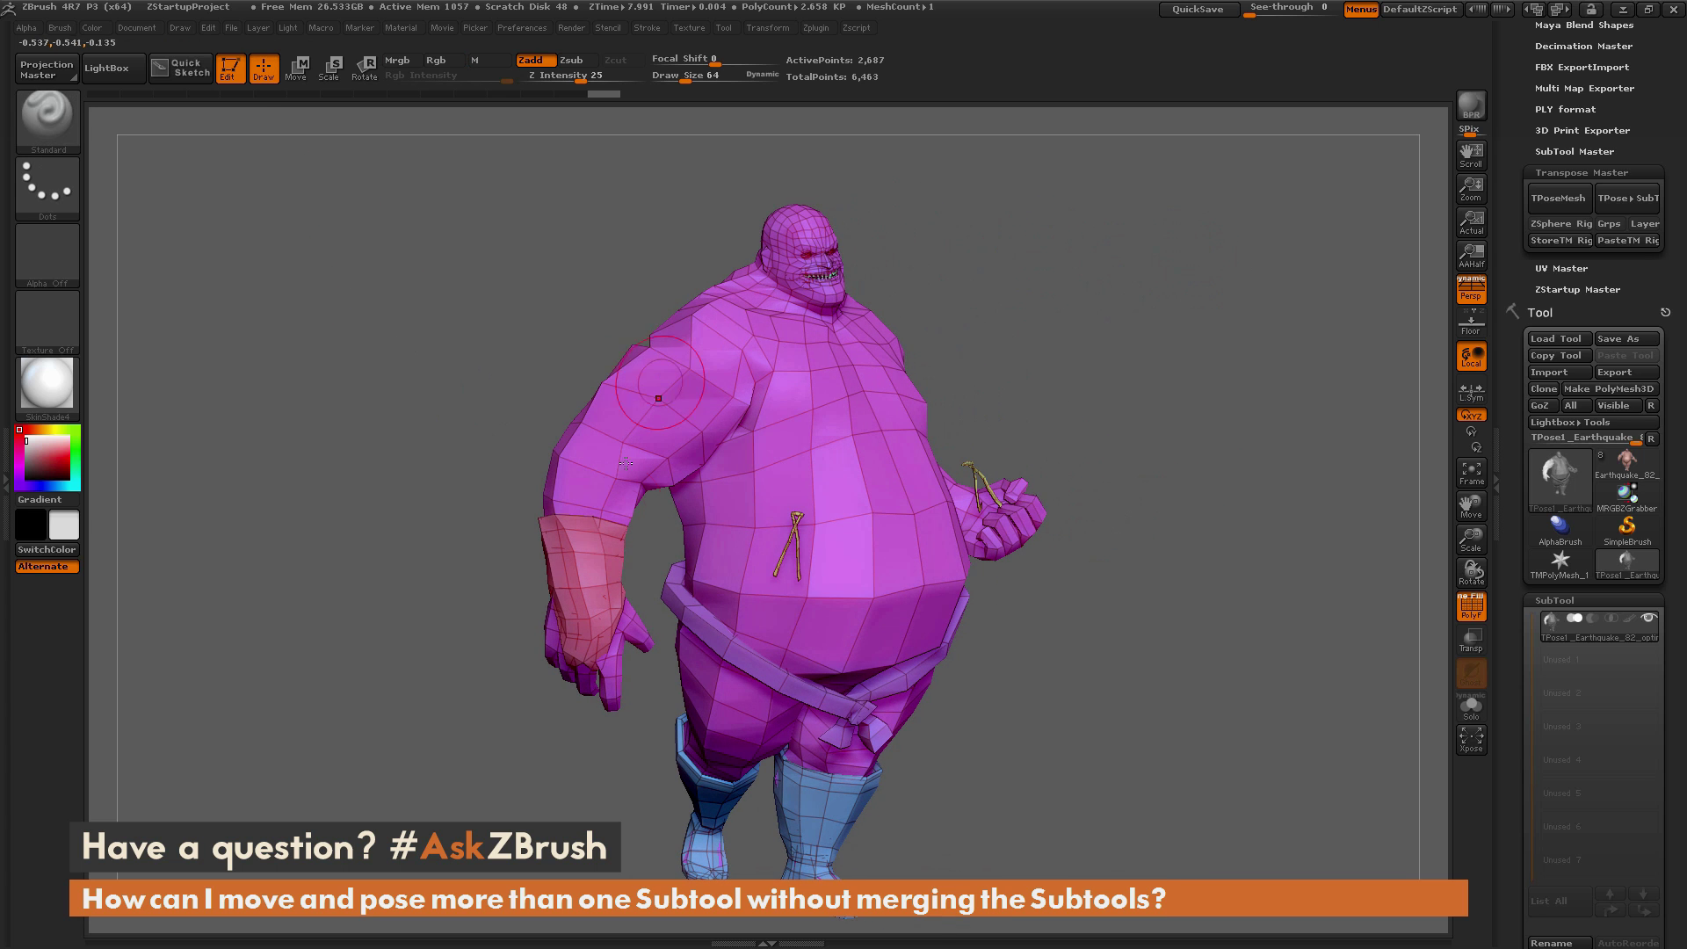
{"action": "mouse_move", "coordinate": [1048, 331]}
{"action": "left_mouse_down"}
{"action": "mouse_move", "coordinate": [1066, 344]}
{"action": "mouse_move", "coordinate": [1068, 327]}
{"action": "left_mouse_up"}
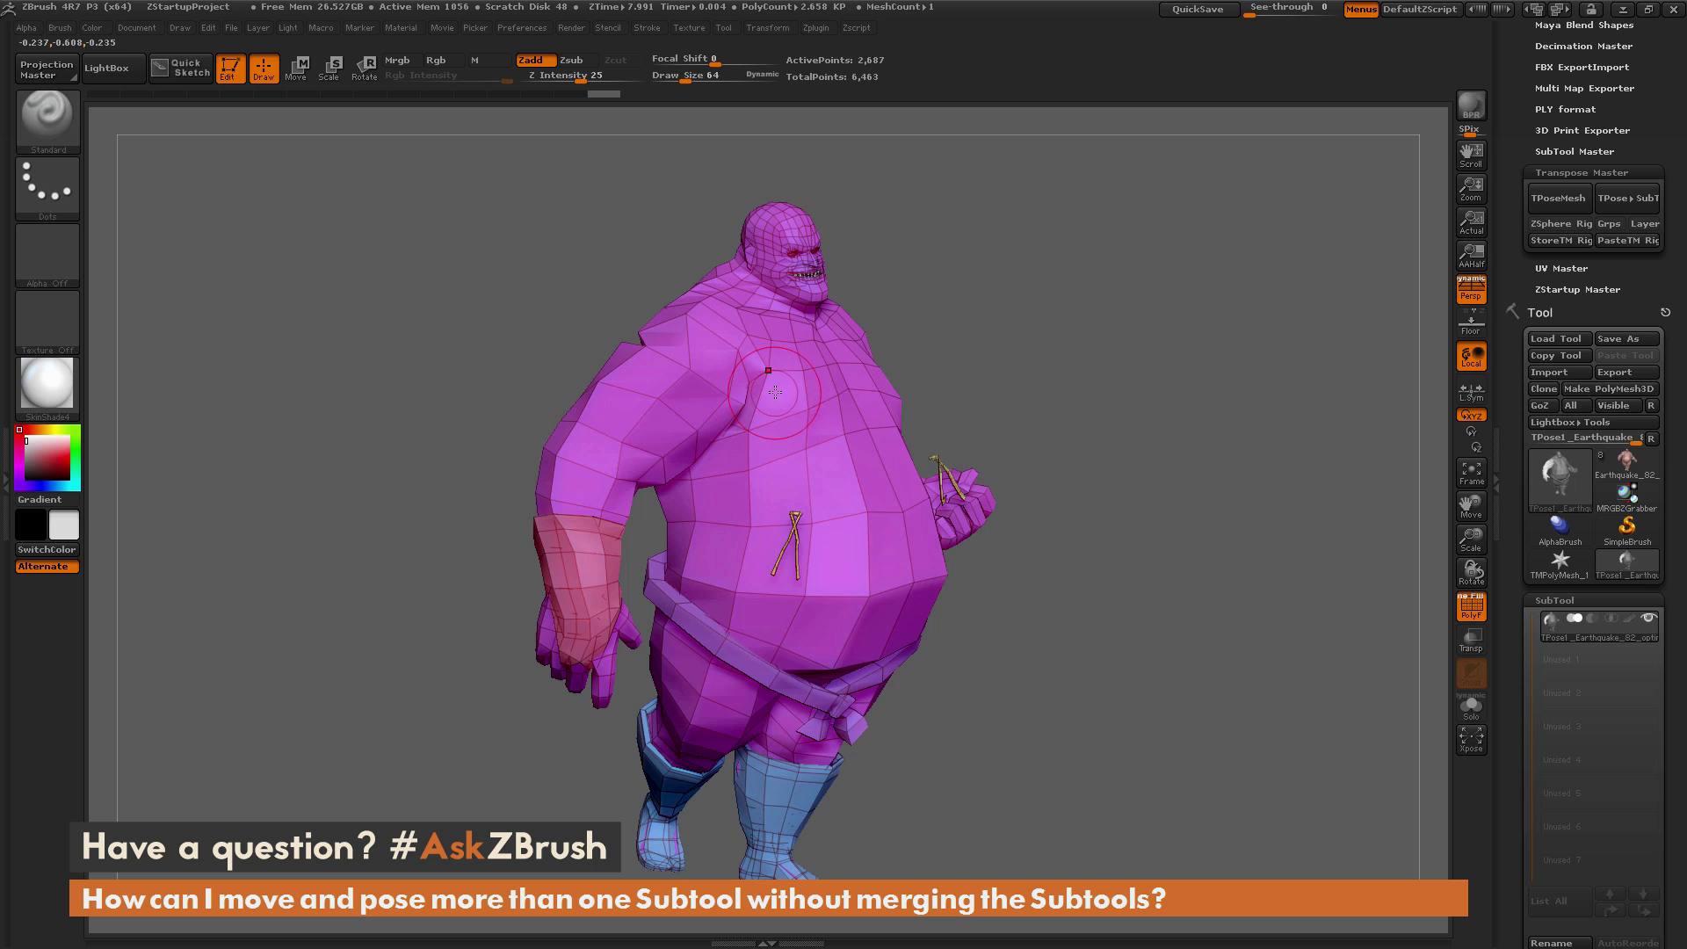
{"action": "key", "text": "b"}
{"action": "key", "text": "m"}
{"action": "key", "text": "v"}
Set the Draw Size to 26 and reshape the back of the right shoulder with the Move brush
{"action": "left_click_drag", "start_coordinate": [974, 266], "coordinate": [677, 280]}
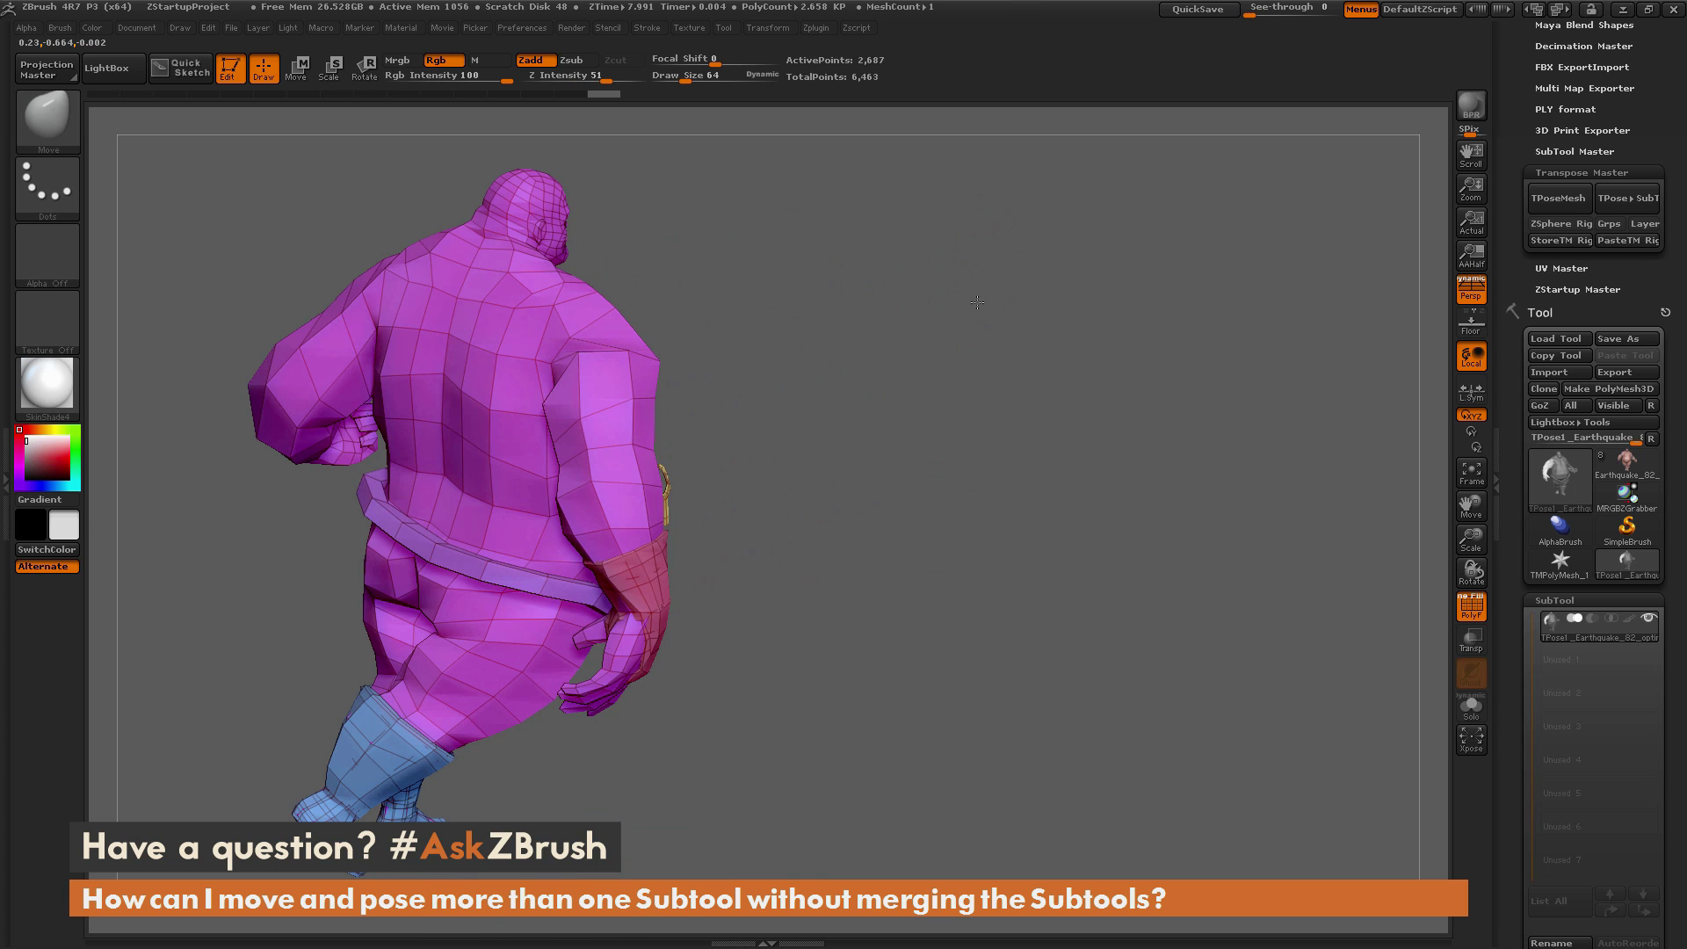
{"action": "left_click_drag", "start_coordinate": [974, 304], "coordinate": [866, 376]}
{"action": "key", "text": "space"}
{"action": "left_click_drag", "start_coordinate": [694, 372], "coordinate": [698, 334]}
{"action": "left_click_drag", "start_coordinate": [676, 405], "coordinate": [711, 373]}
Smooth out the distorted right armpit and upper back around the posed shoulder with further Move brush strokes
{"action": "left_click_drag", "start_coordinate": [875, 307], "coordinate": [745, 323]}
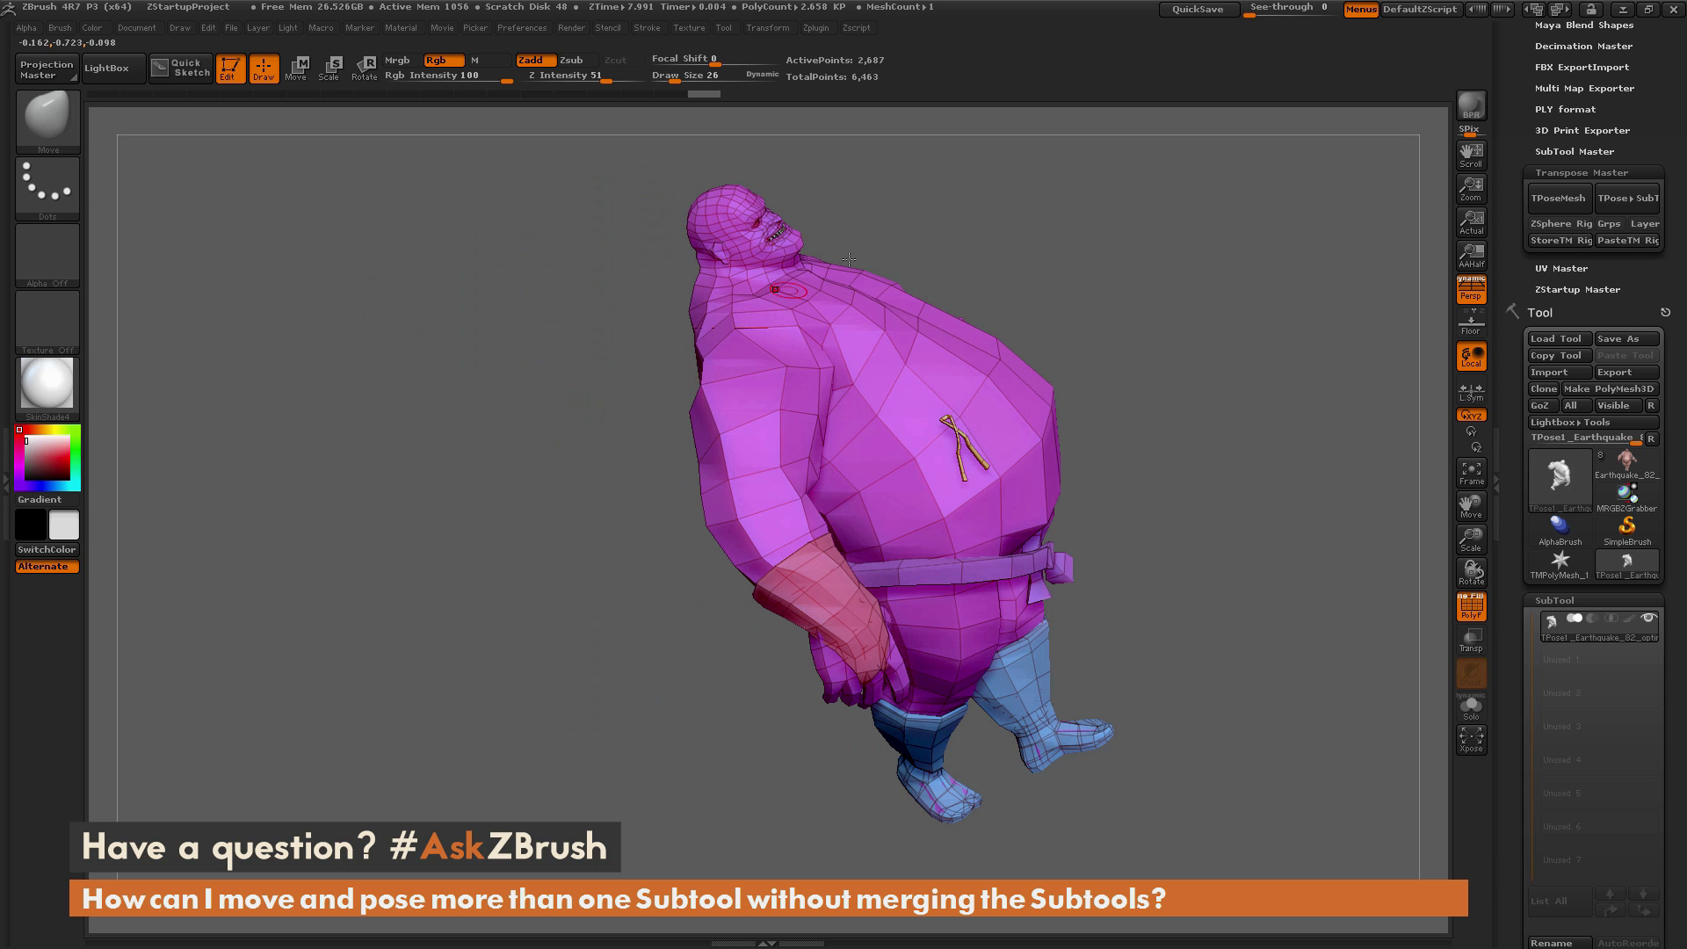
{"action": "mouse_move", "coordinate": [849, 259]}
{"action": "left_mouse_down"}
{"action": "mouse_move", "coordinate": [652, 443]}
{"action": "mouse_move", "coordinate": [679, 461]}
{"action": "mouse_move", "coordinate": [884, 286]}
{"action": "mouse_move", "coordinate": [862, 330]}
{"action": "left_mouse_up"}
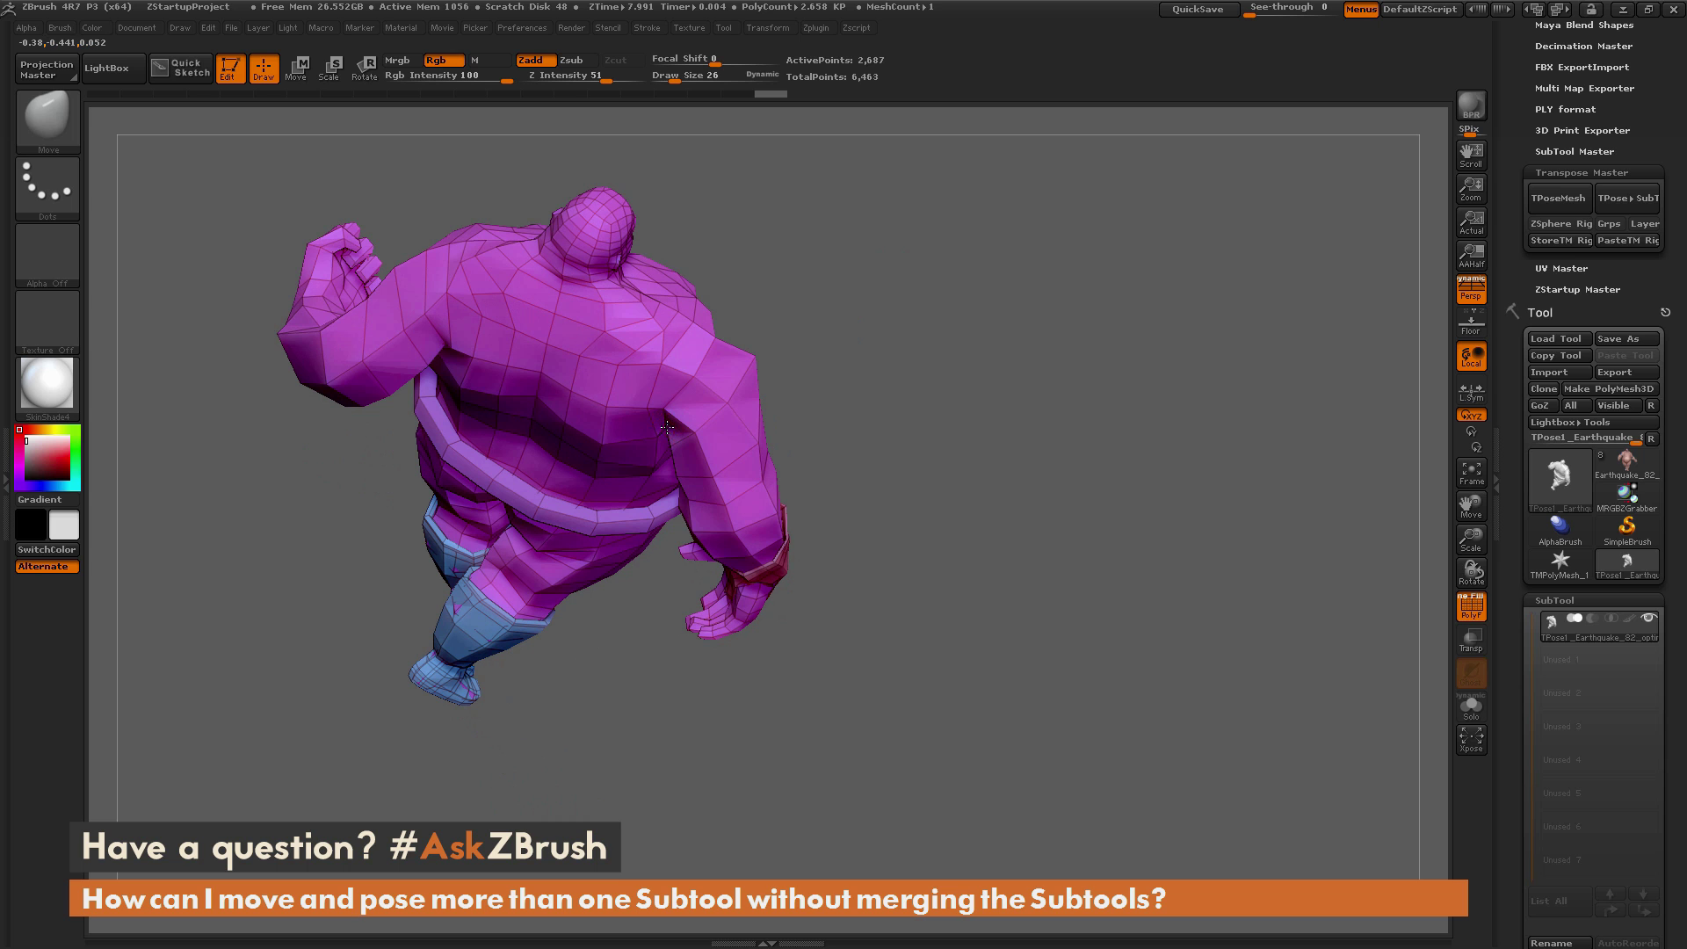
{"action": "left_click_drag", "start_coordinate": [662, 459], "coordinate": [663, 466]}
{"action": "left_click_drag", "start_coordinate": [848, 248], "coordinate": [754, 294]}
{"action": "left_click_drag", "start_coordinate": [661, 373], "coordinate": [677, 380]}
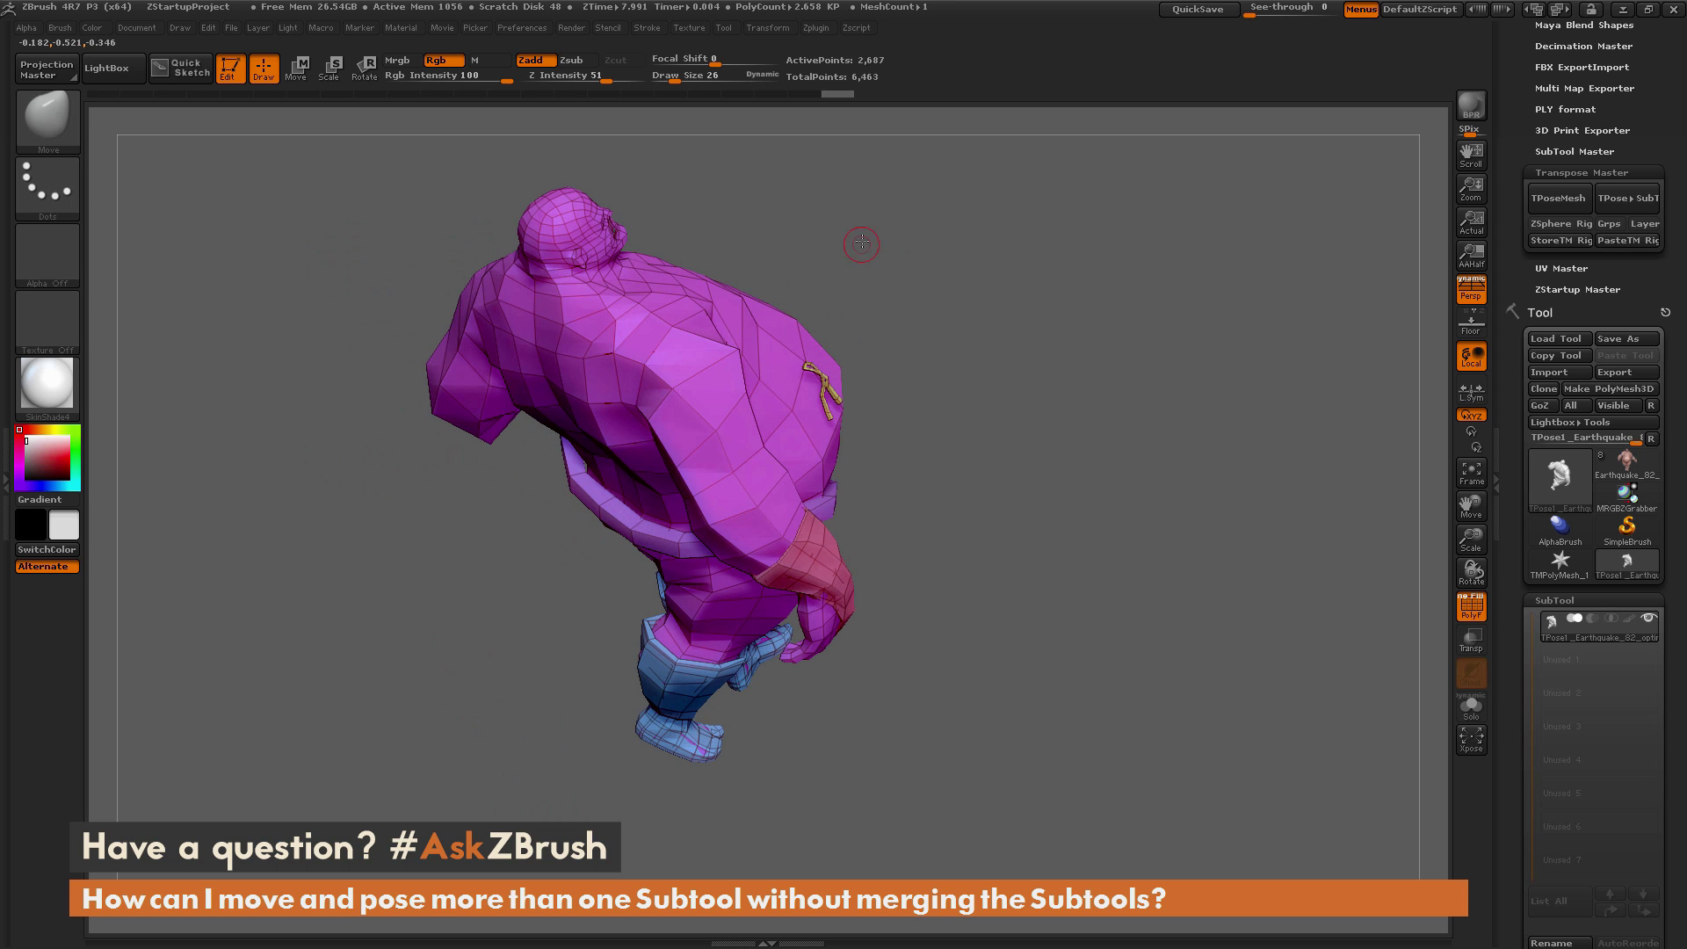
{"action": "left_click_drag", "start_coordinate": [863, 245], "coordinate": [738, 308]}
{"action": "mouse_move", "coordinate": [1009, 181]}
{"action": "left_mouse_down"}
{"action": "mouse_move", "coordinate": [712, 398]}
{"action": "mouse_move", "coordinate": [791, 364]}
{"action": "mouse_move", "coordinate": [773, 345]}
{"action": "mouse_move", "coordinate": [764, 431]}
{"action": "left_mouse_up"}
{"action": "left_click_drag", "start_coordinate": [580, 413], "coordinate": [829, 316]}
{"action": "left_click_drag", "start_coordinate": [747, 397], "coordinate": [700, 368]}
Unhide the vest and trousers so the whole combined TPoseMesh shows from the front
{"action": "left_click_drag", "start_coordinate": [1011, 220], "coordinate": [1198, 317]}
{"action": "left_click_drag", "start_coordinate": [1204, 350], "coordinate": [1062, 279]}
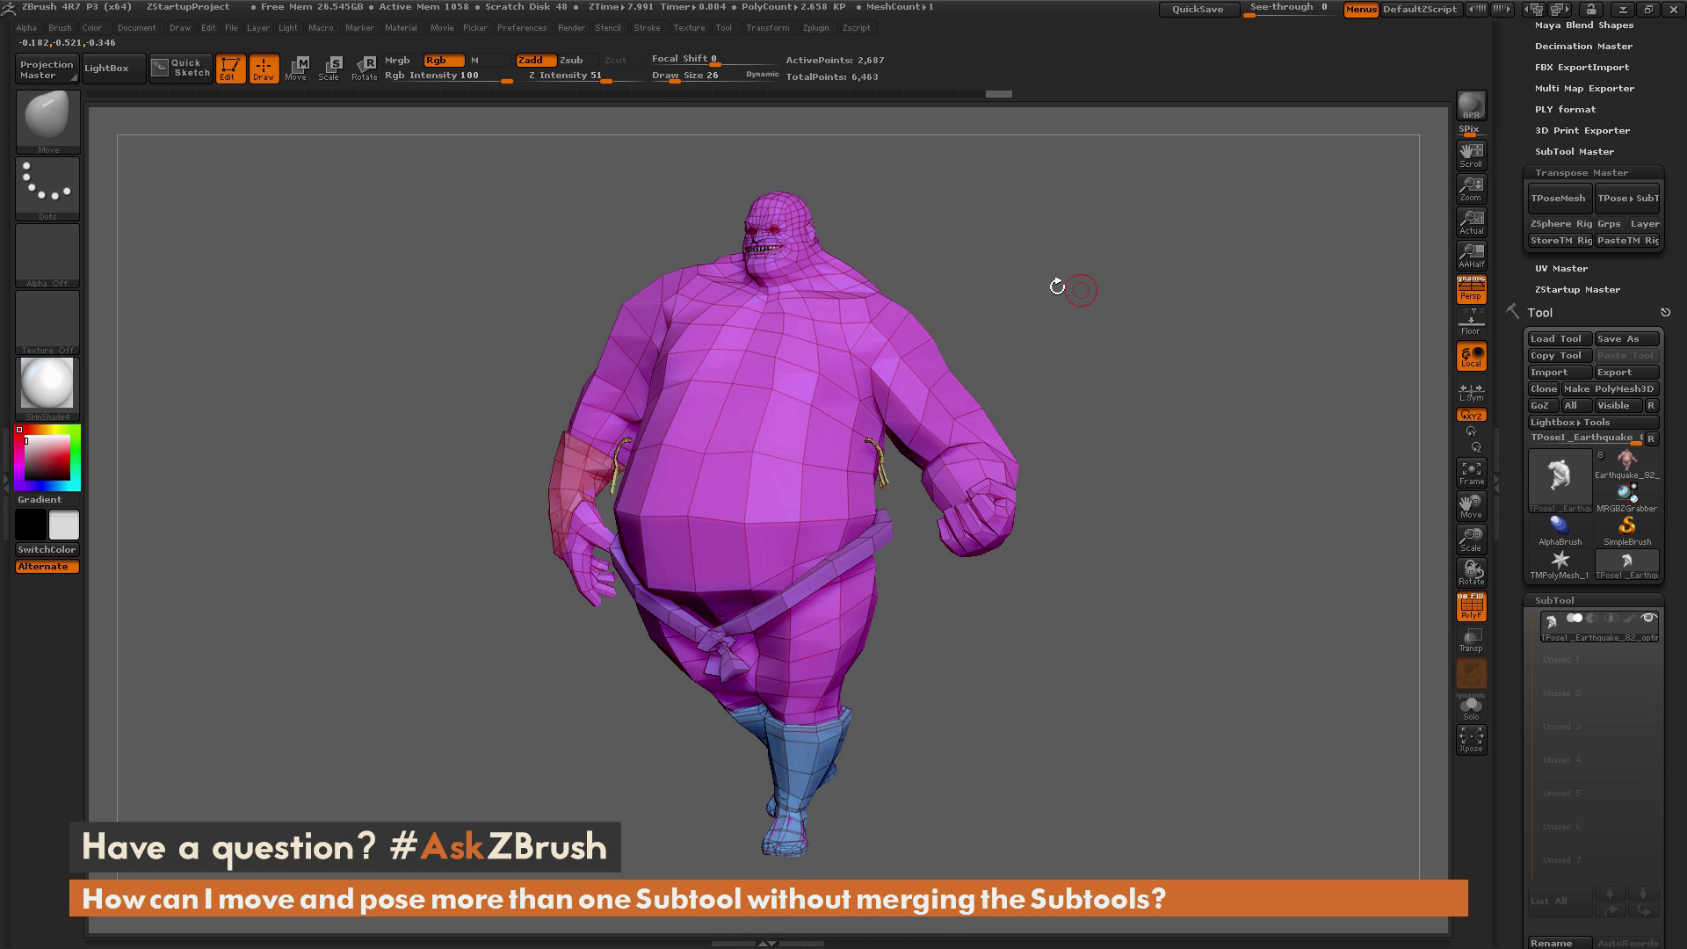
{"action": "left_click", "coordinate": [1134, 300], "text": "ctrl+shift"}
{"action": "left_click_drag", "start_coordinate": [1239, 362], "coordinate": [1195, 290]}
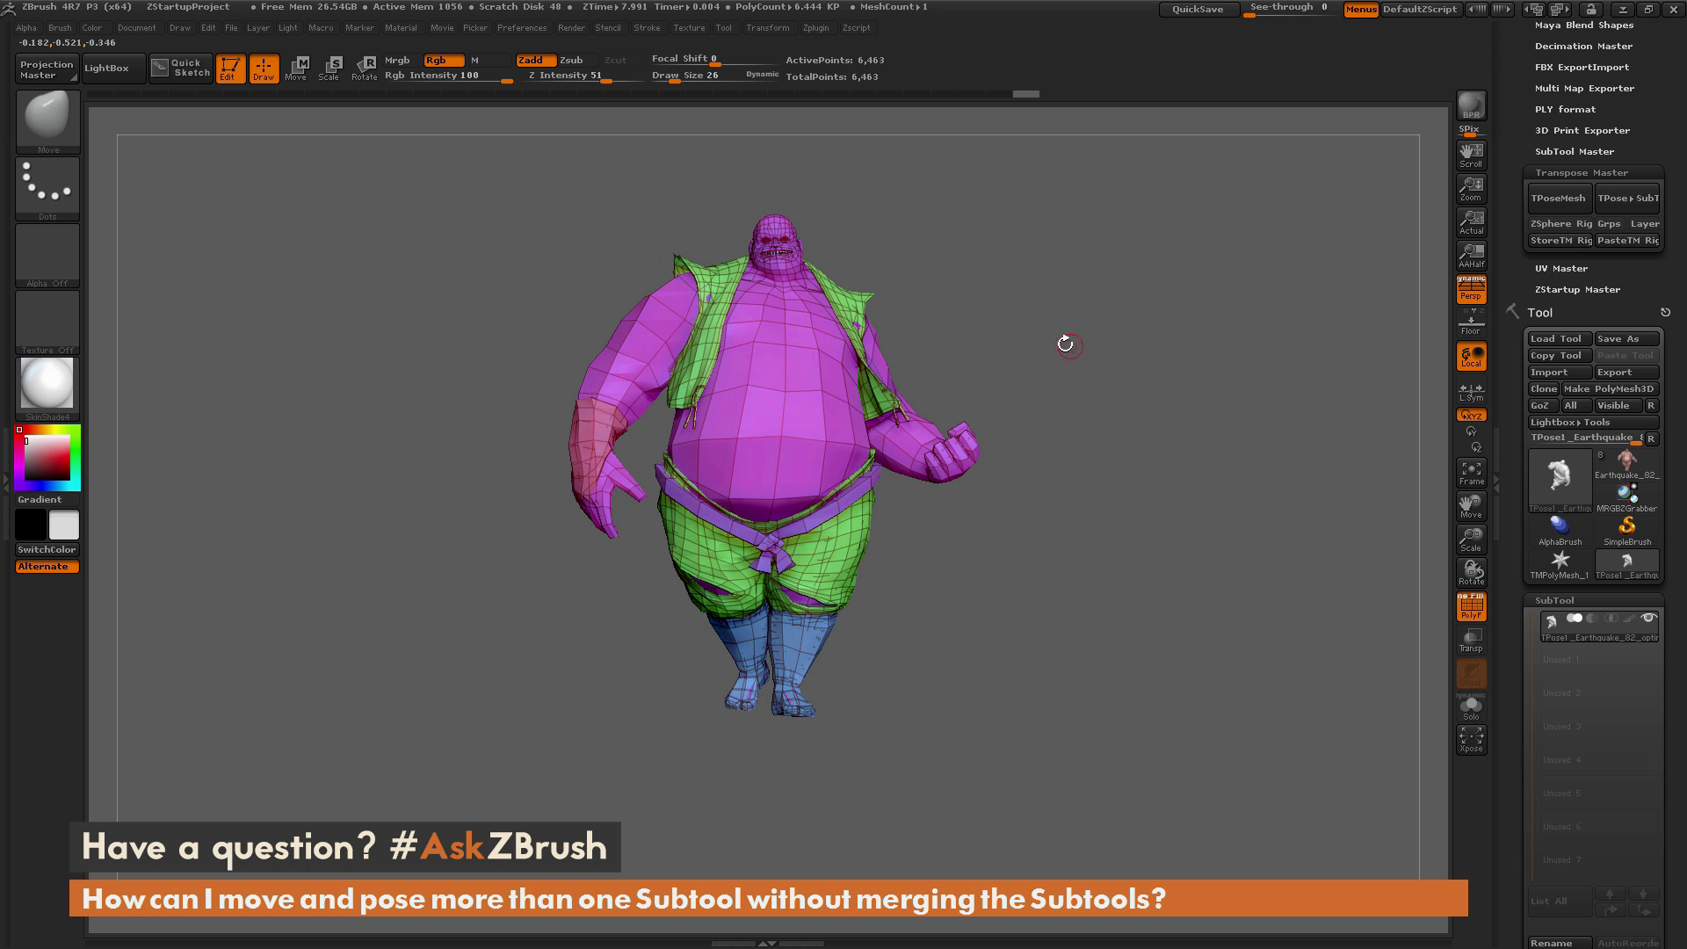
{"action": "left_click_drag", "start_coordinate": [1028, 317], "coordinate": [984, 386]}
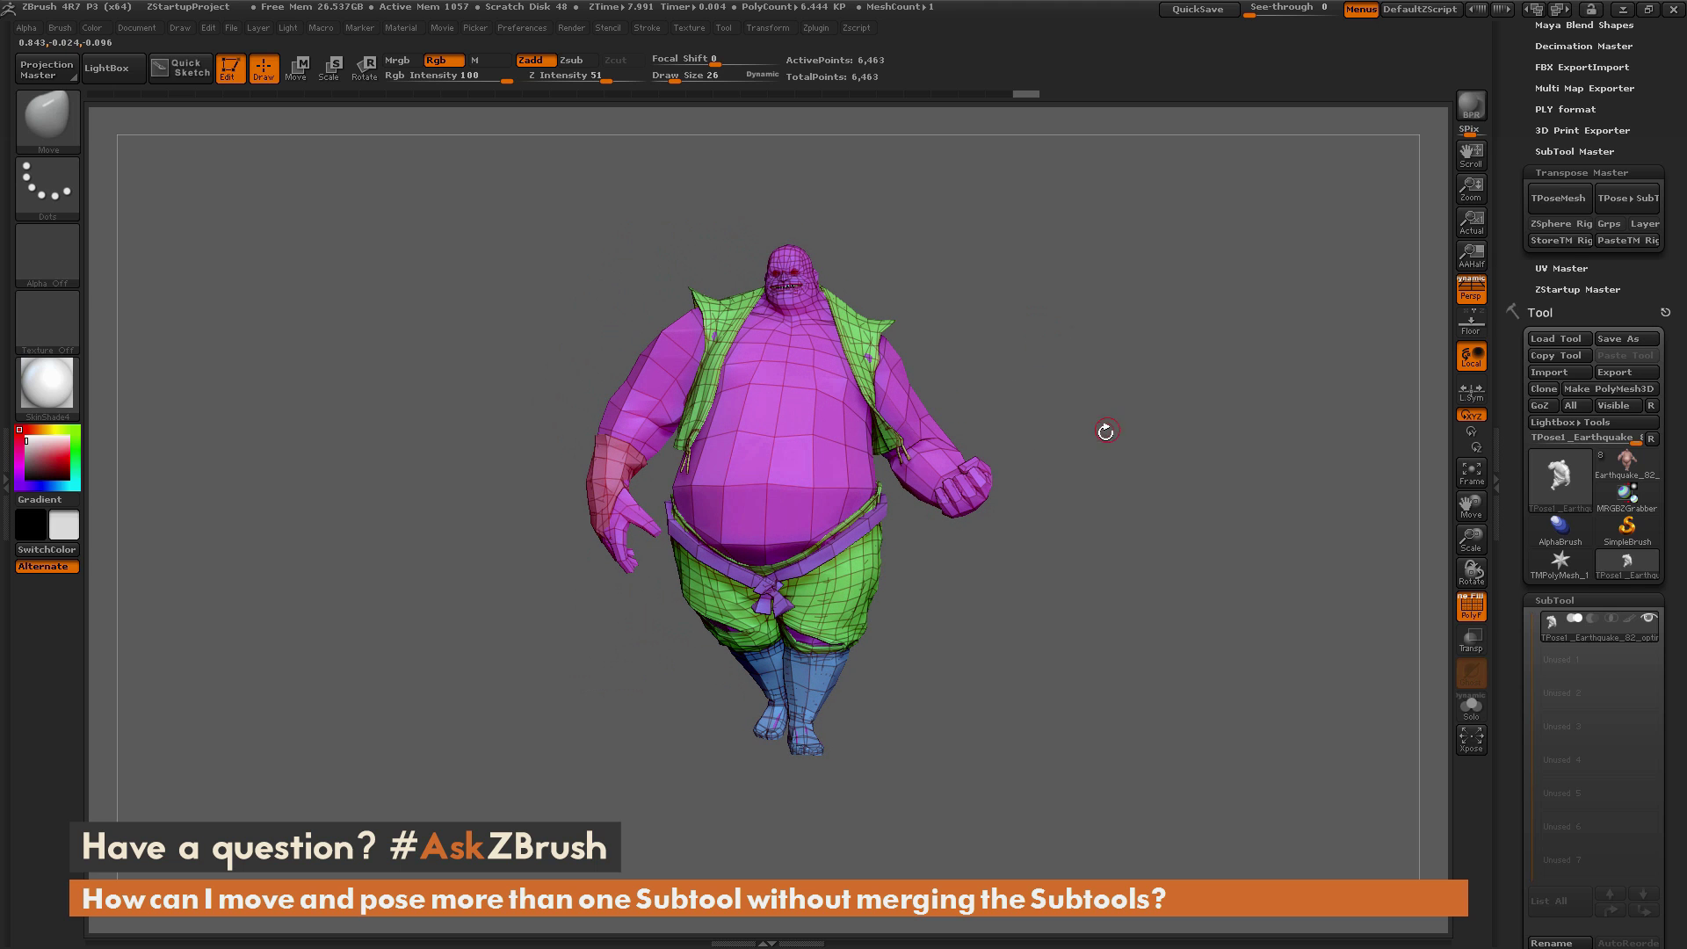
{"action": "left_click_drag", "start_coordinate": [1163, 365], "coordinate": [1118, 388]}
Transfer the pose to the high-resolution subtools with TPose>SubT and turn off PolyFrame
{"action": "left_click_drag", "start_coordinate": [1515, 202], "coordinate": [1506, 335]}
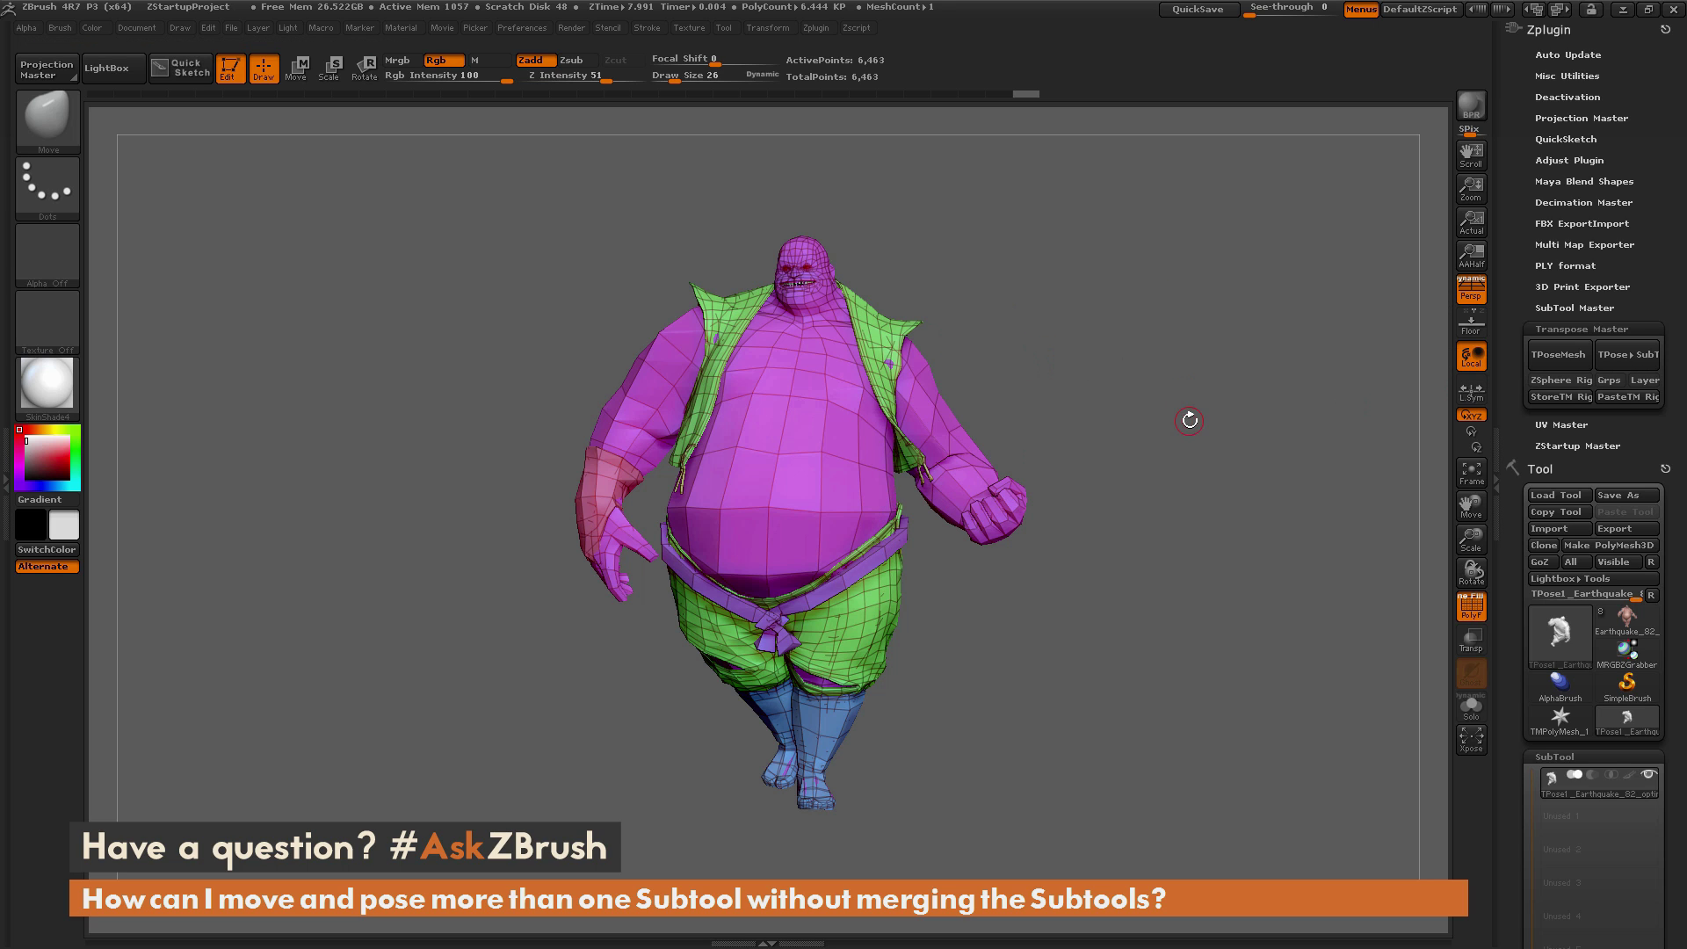
{"action": "left_click", "coordinate": [1628, 357]}
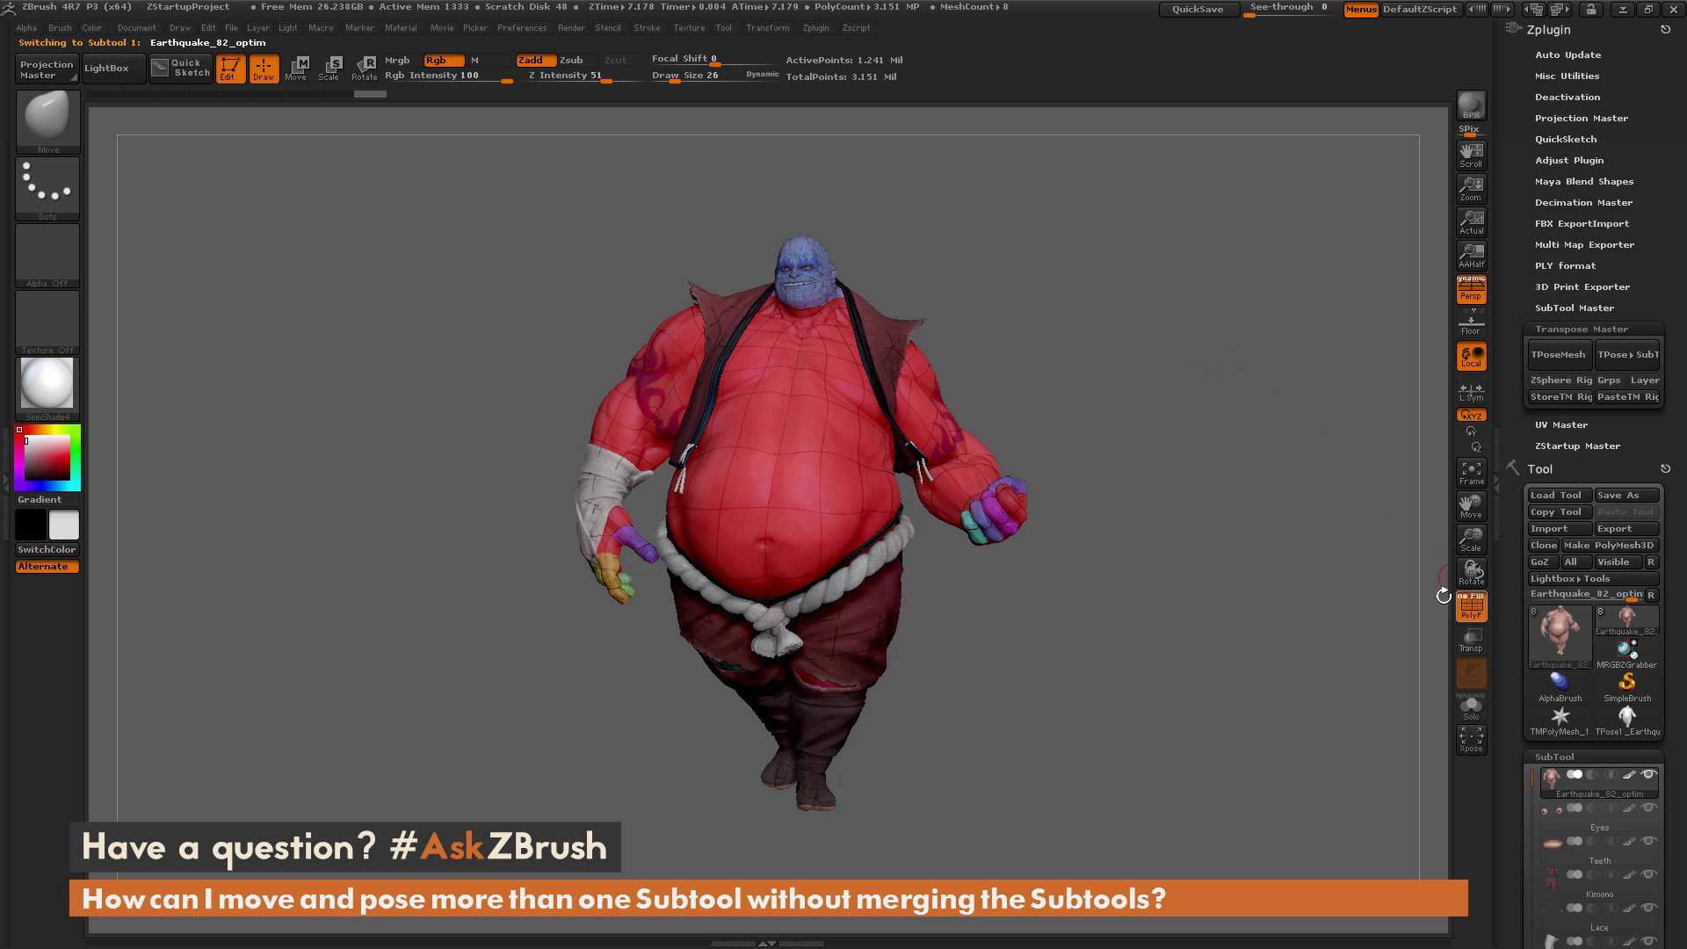
{"action": "left_click", "coordinate": [1470, 605]}
Examine the posed high-resolution character from the side, back and front, and review its subtool list
{"action": "left_click_drag", "start_coordinate": [1230, 472], "coordinate": [1179, 549]}
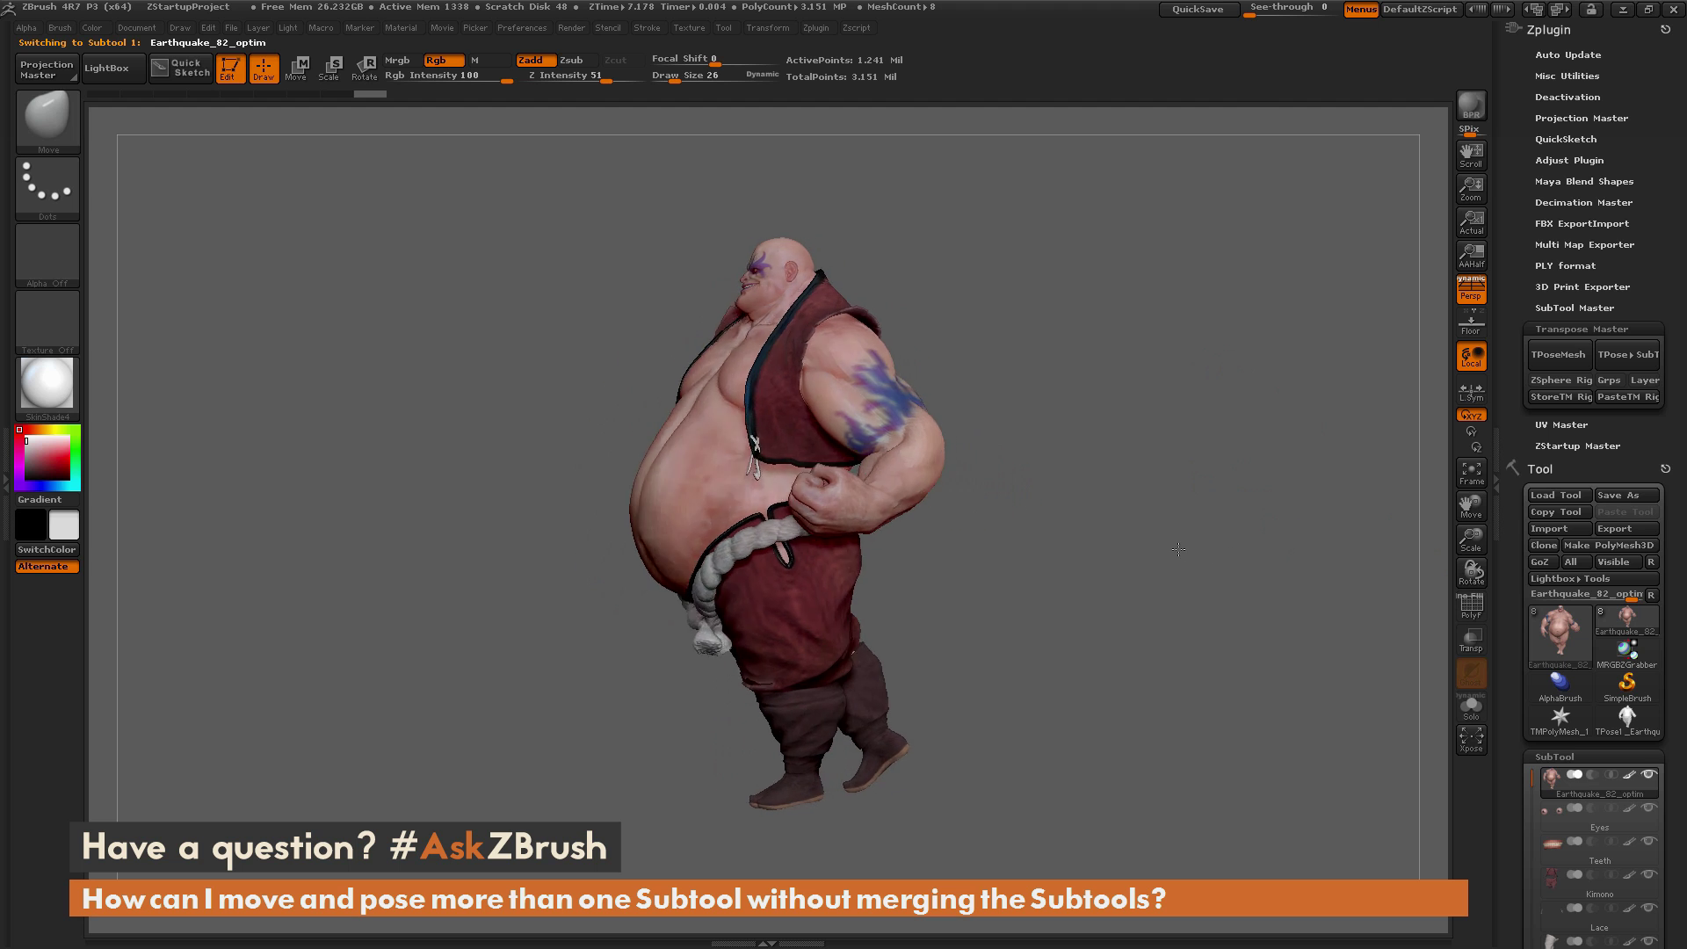
{"action": "left_click_drag", "start_coordinate": [1098, 443], "coordinate": [1100, 352]}
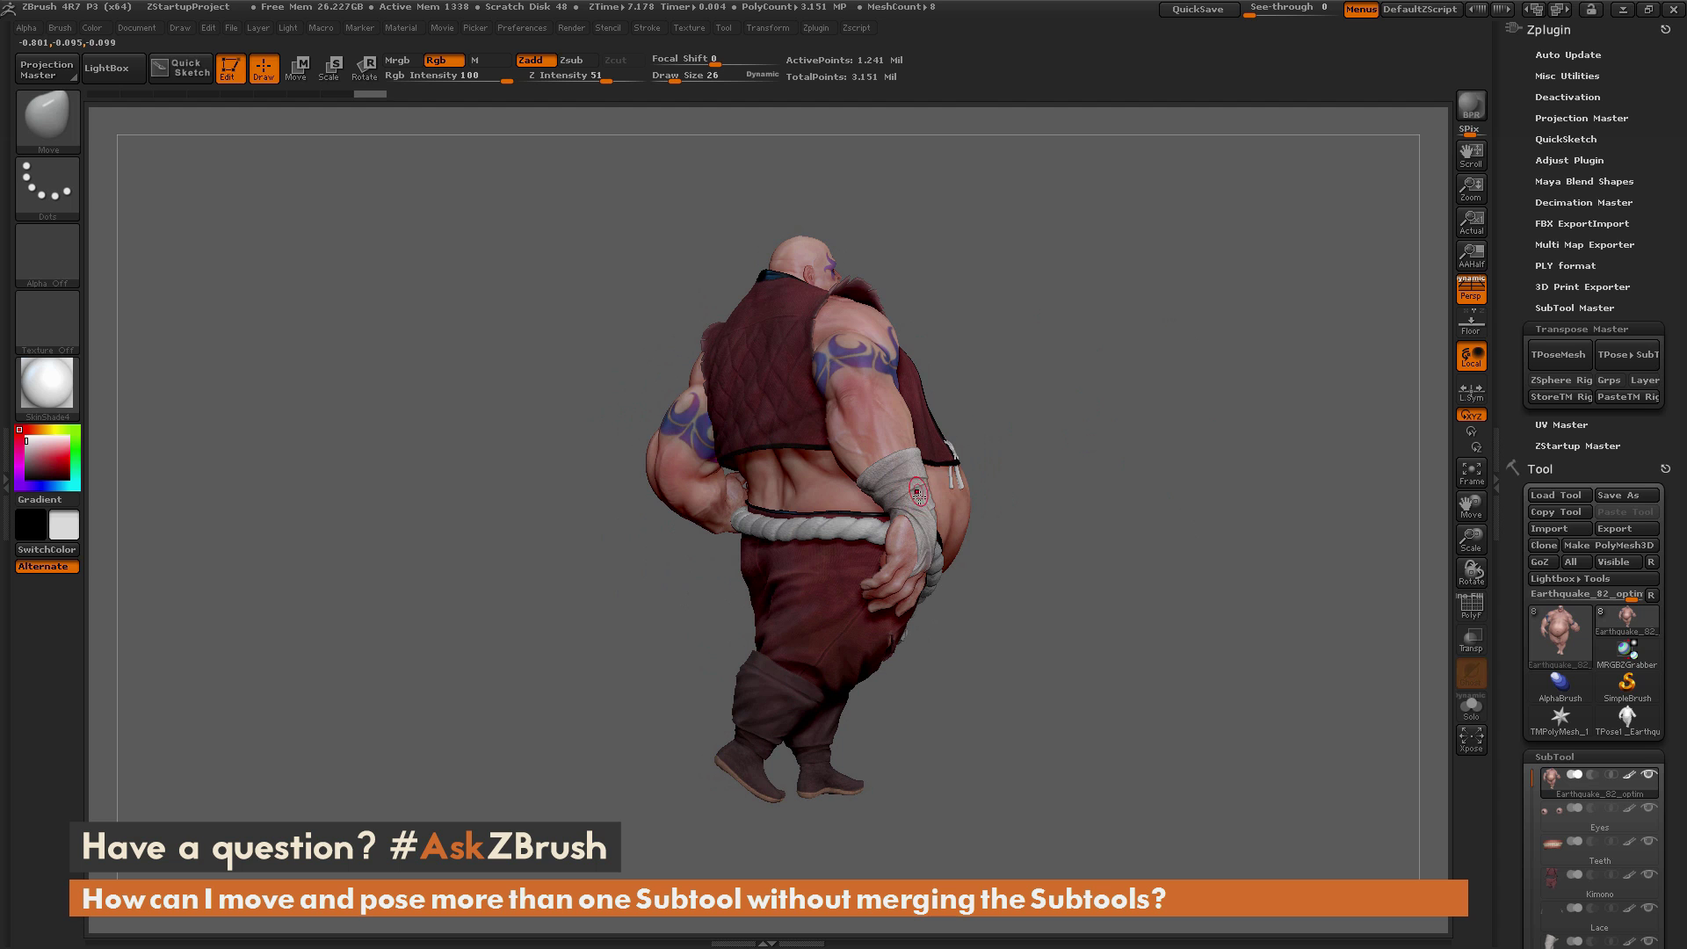
{"action": "left_click_drag", "start_coordinate": [1001, 413], "coordinate": [967, 373]}
{"action": "left_click_drag", "start_coordinate": [1122, 347], "coordinate": [1170, 400]}
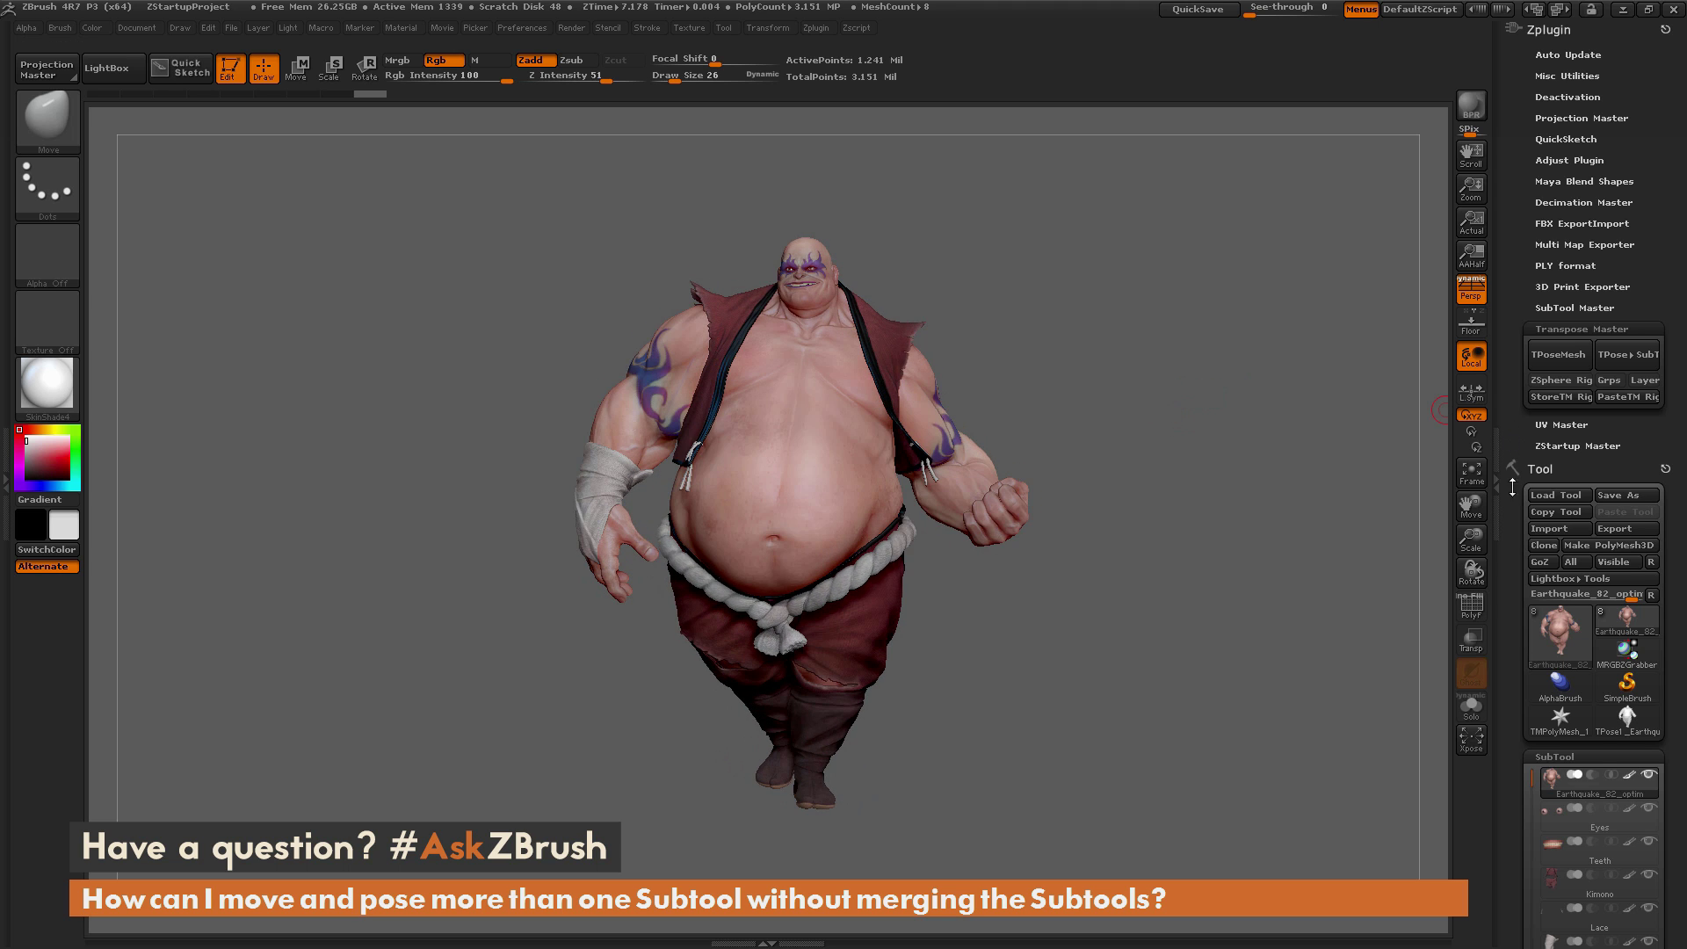
{"action": "left_click_drag", "start_coordinate": [1510, 515], "coordinate": [1512, 123]}
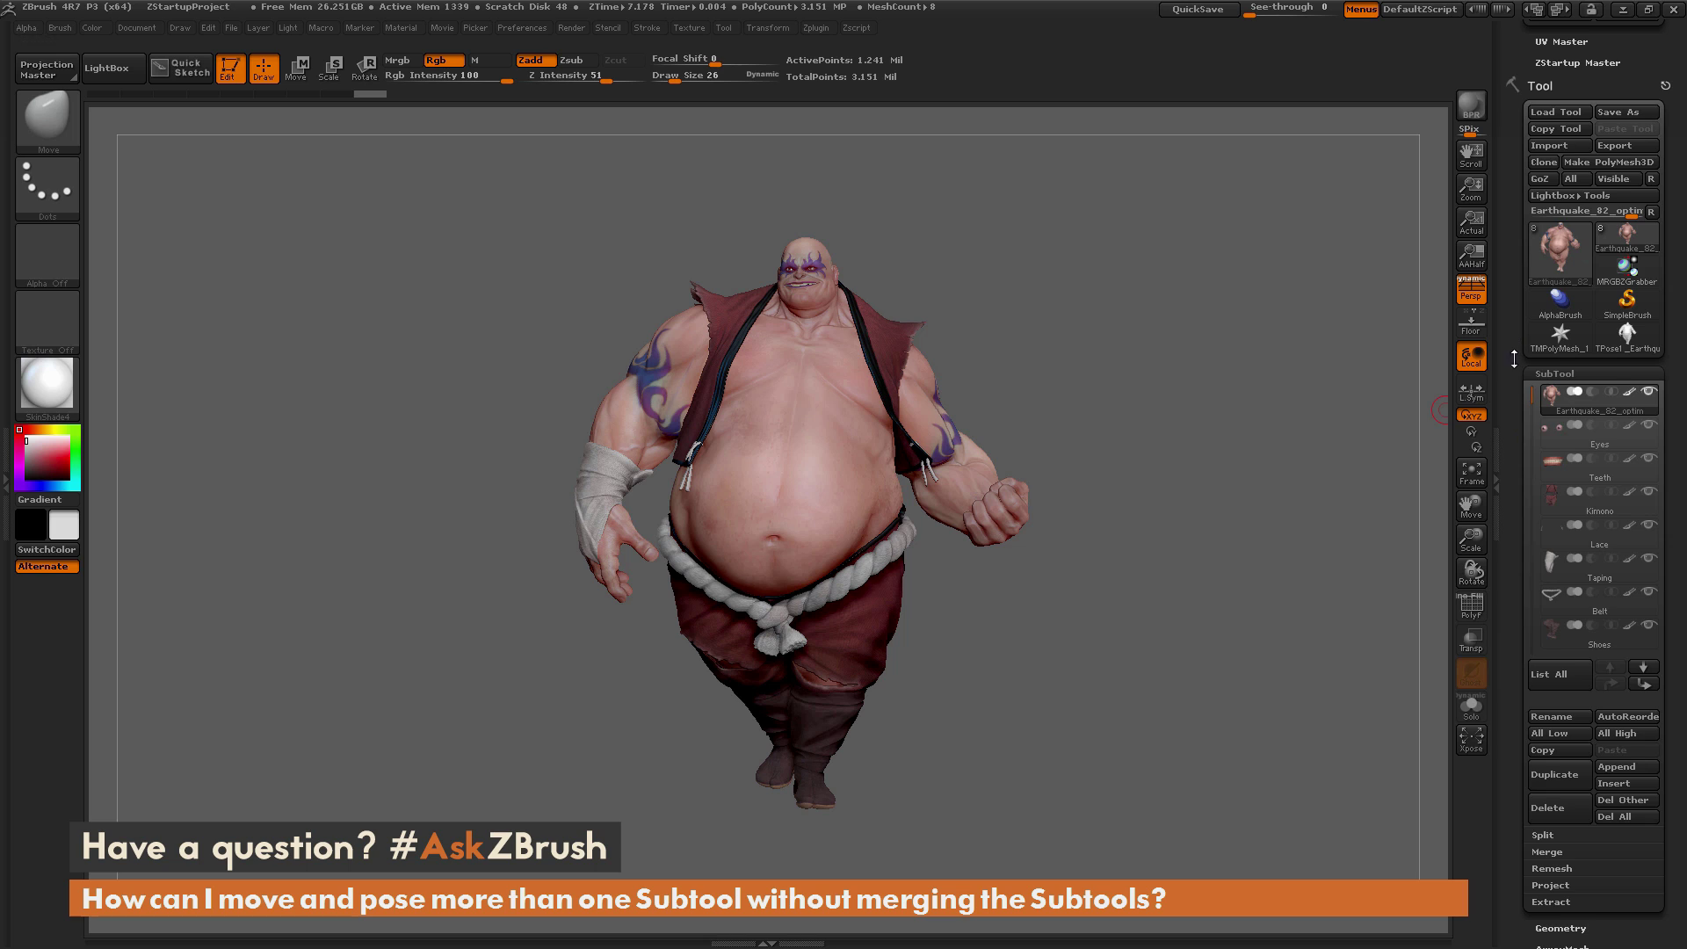
{"action": "left_click_drag", "start_coordinate": [1518, 353], "coordinate": [1518, 414]}
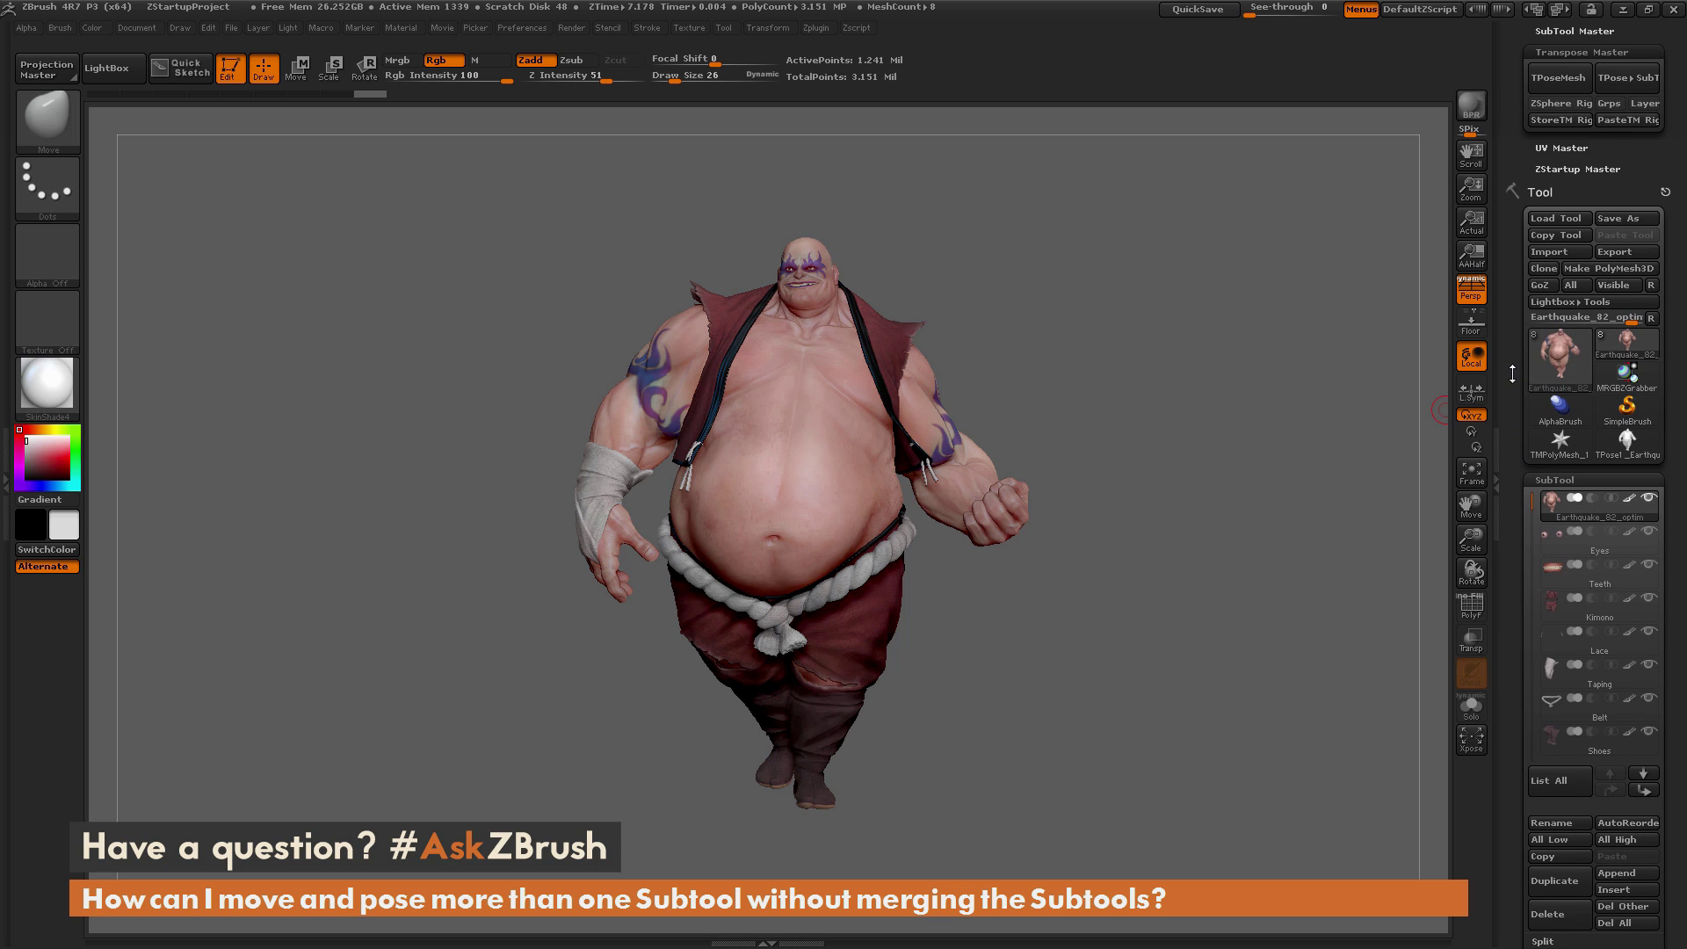
{"action": "left_click_drag", "start_coordinate": [1553, 24], "coordinate": [1554, 334]}
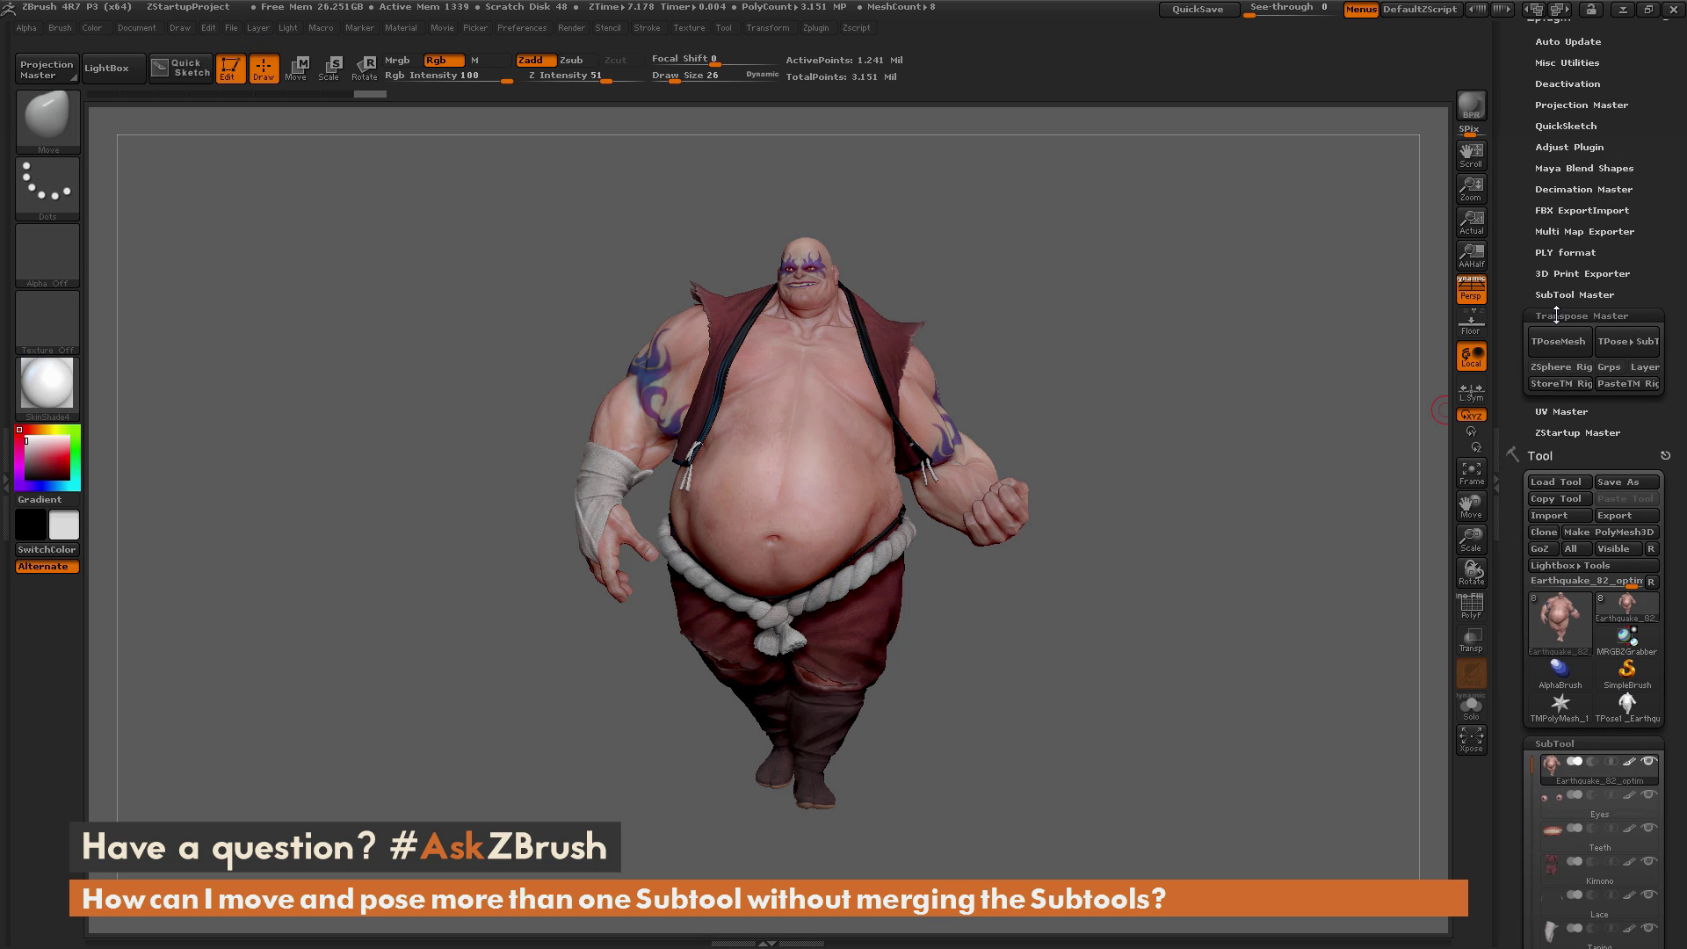
{"action": "left_click_drag", "start_coordinate": [1177, 456], "coordinate": [1213, 460]}
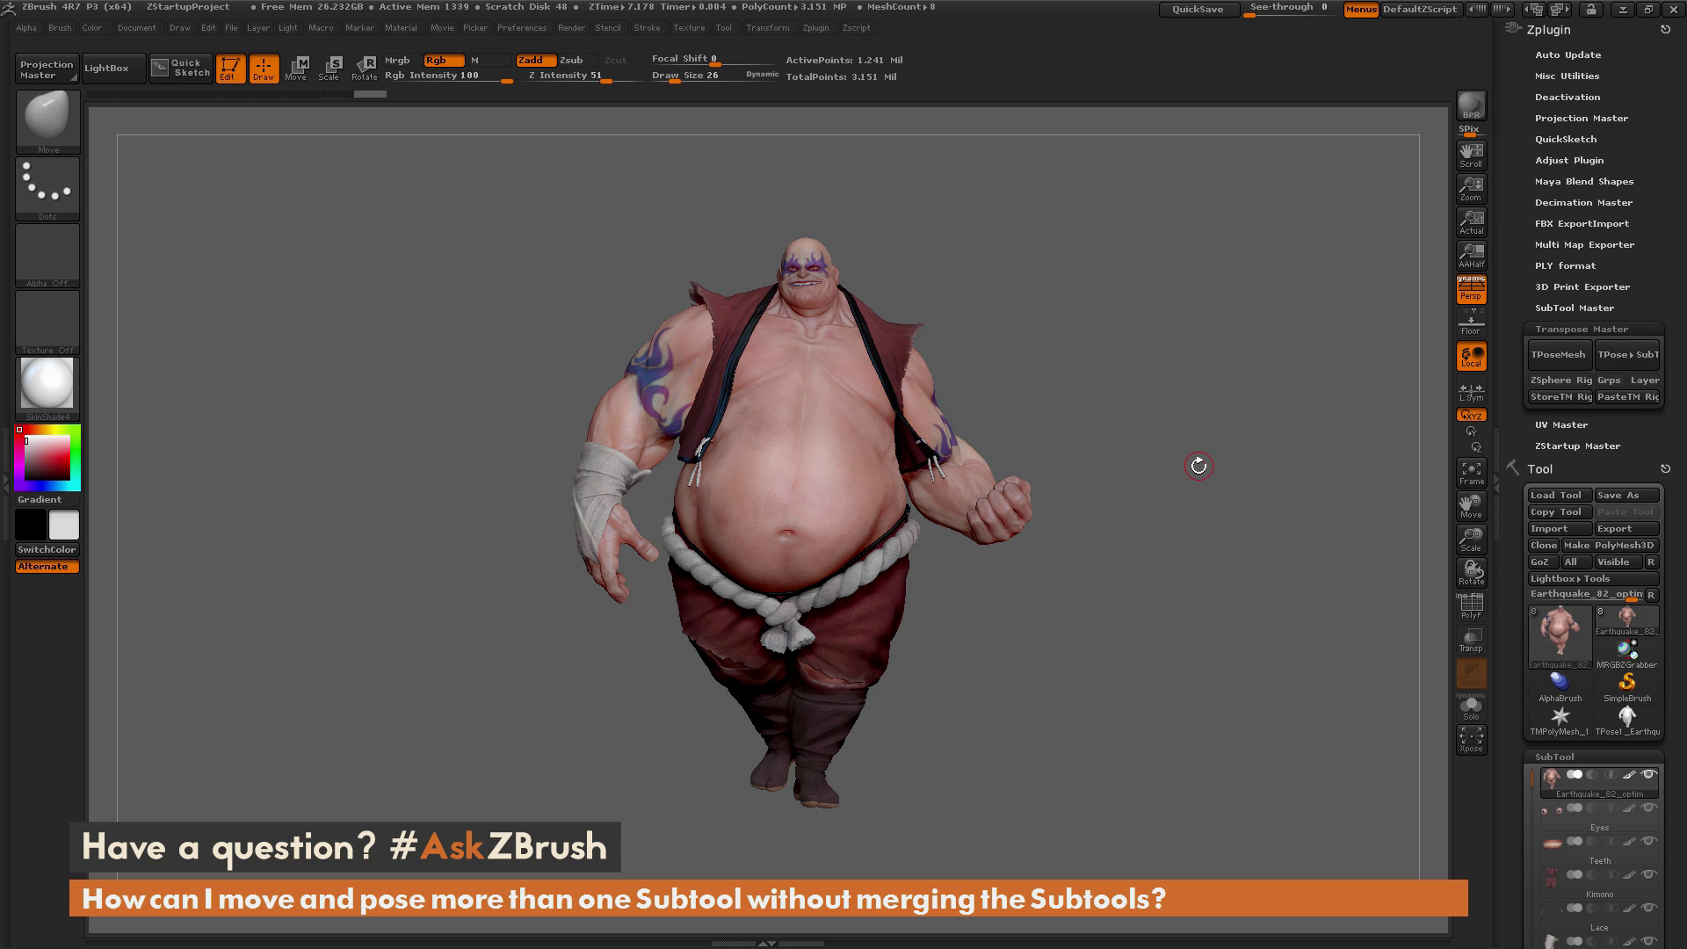
{"action": "left_click_drag", "start_coordinate": [1197, 468], "coordinate": [1148, 370]}
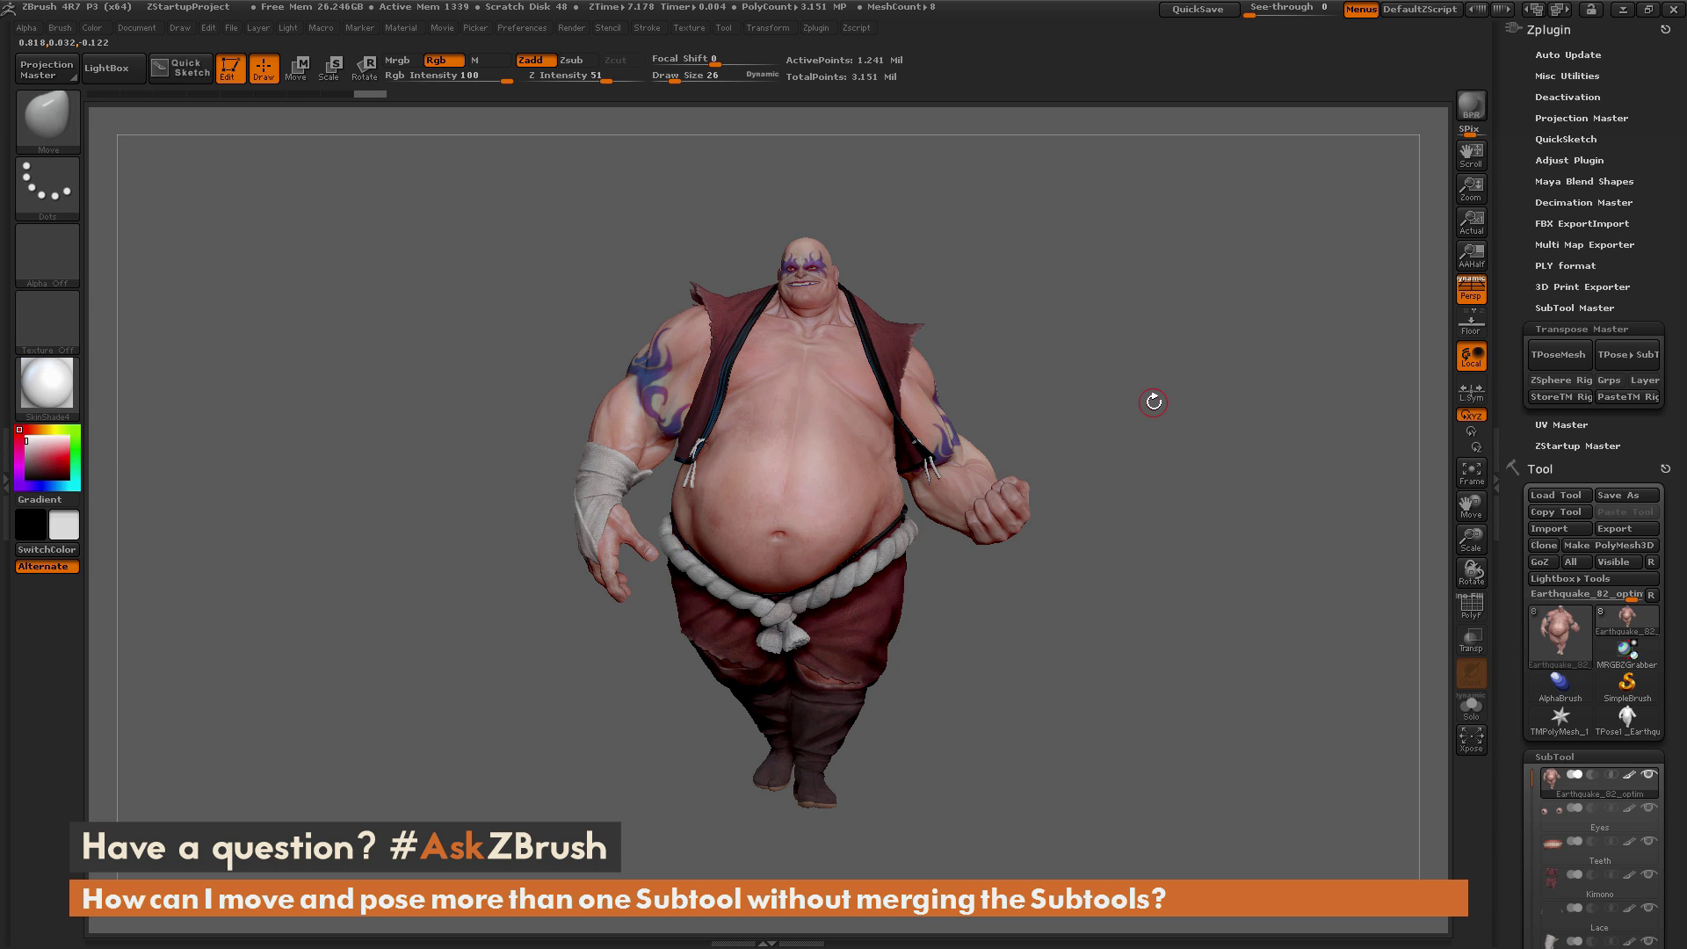
Reload the original Earthquake project from LightBox without saving the changes to the current one
{"action": "key", "text": "comma"}
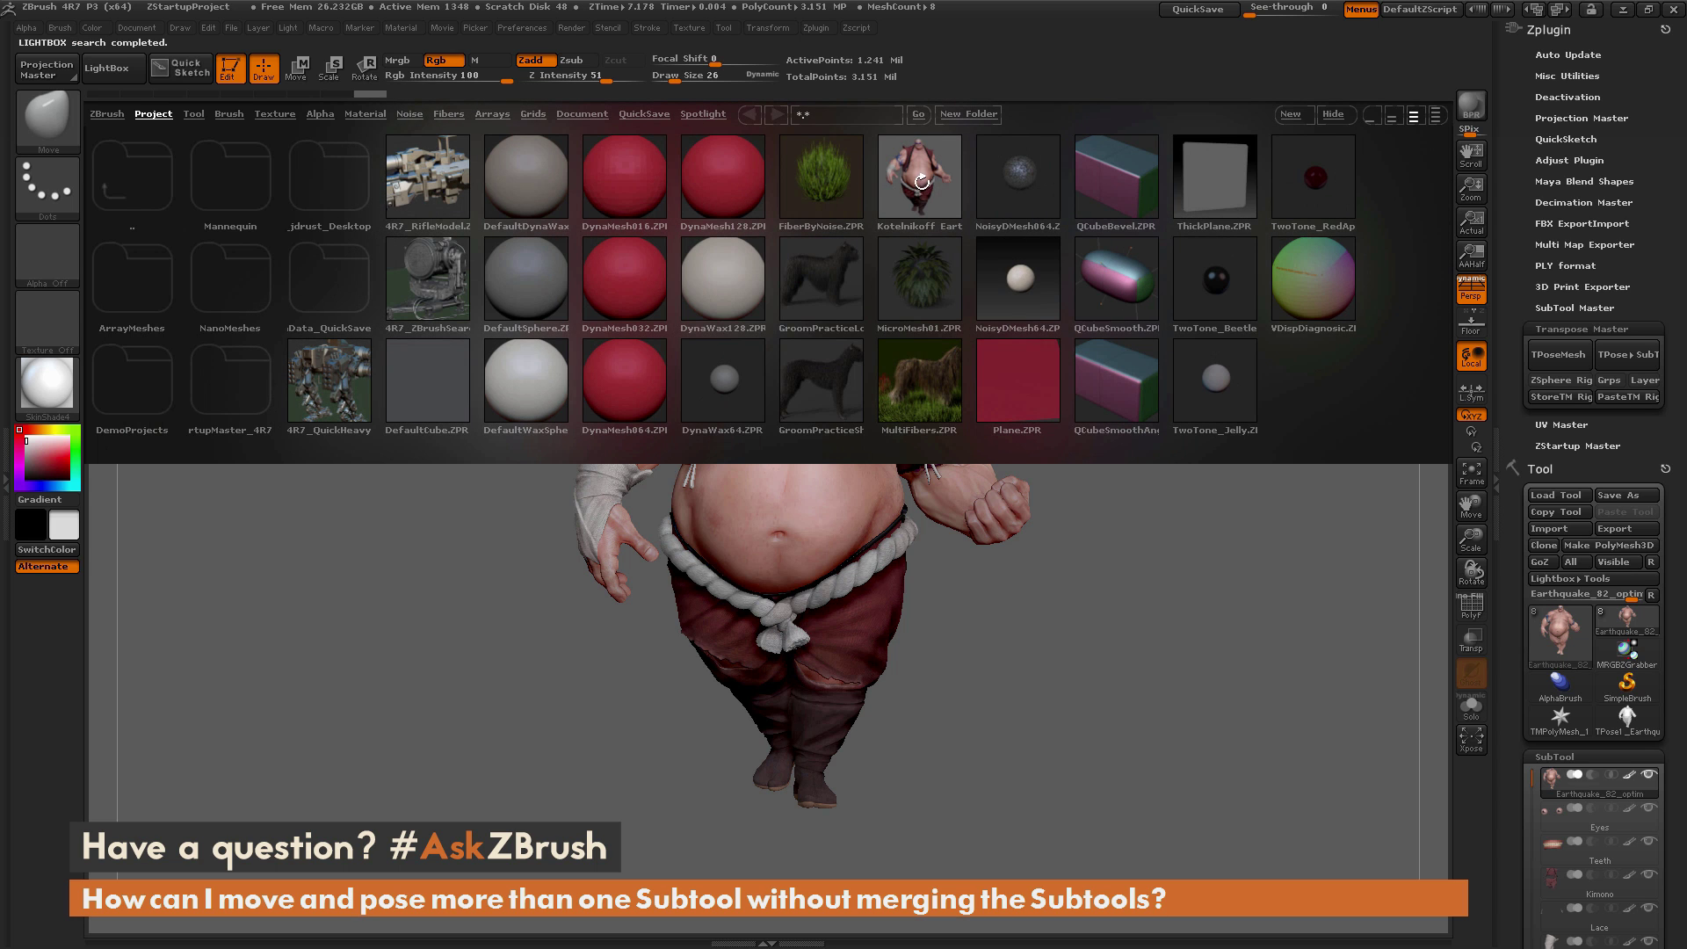
{"action": "double_click", "coordinate": [920, 178]}
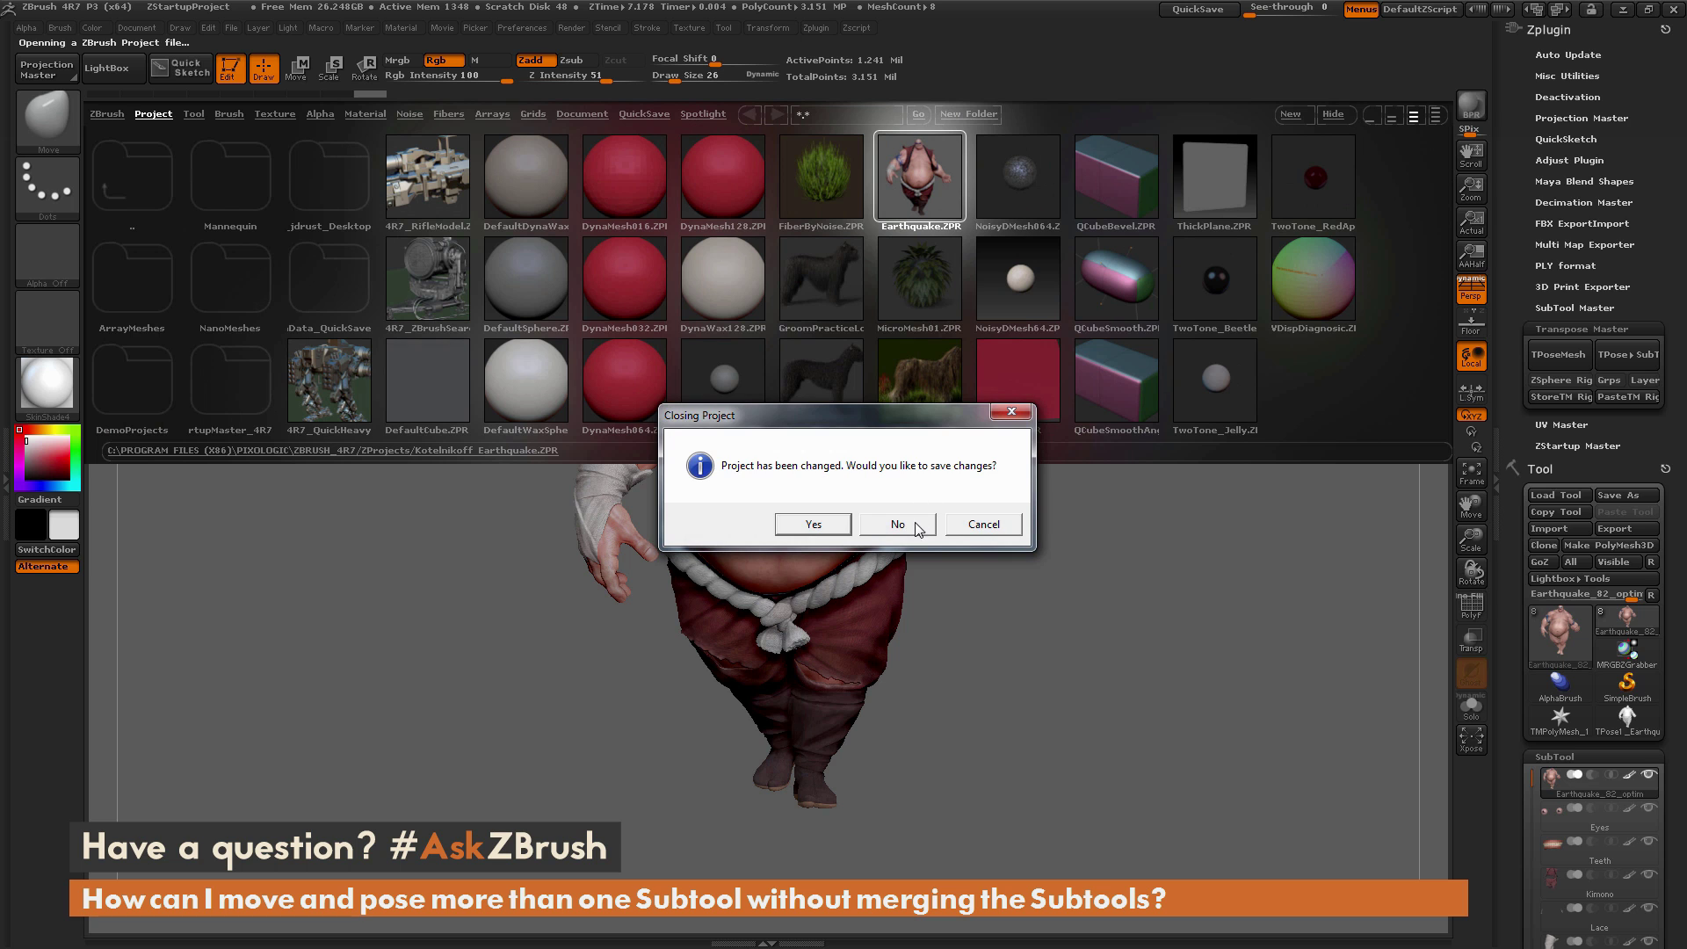
{"action": "left_click", "coordinate": [897, 525]}
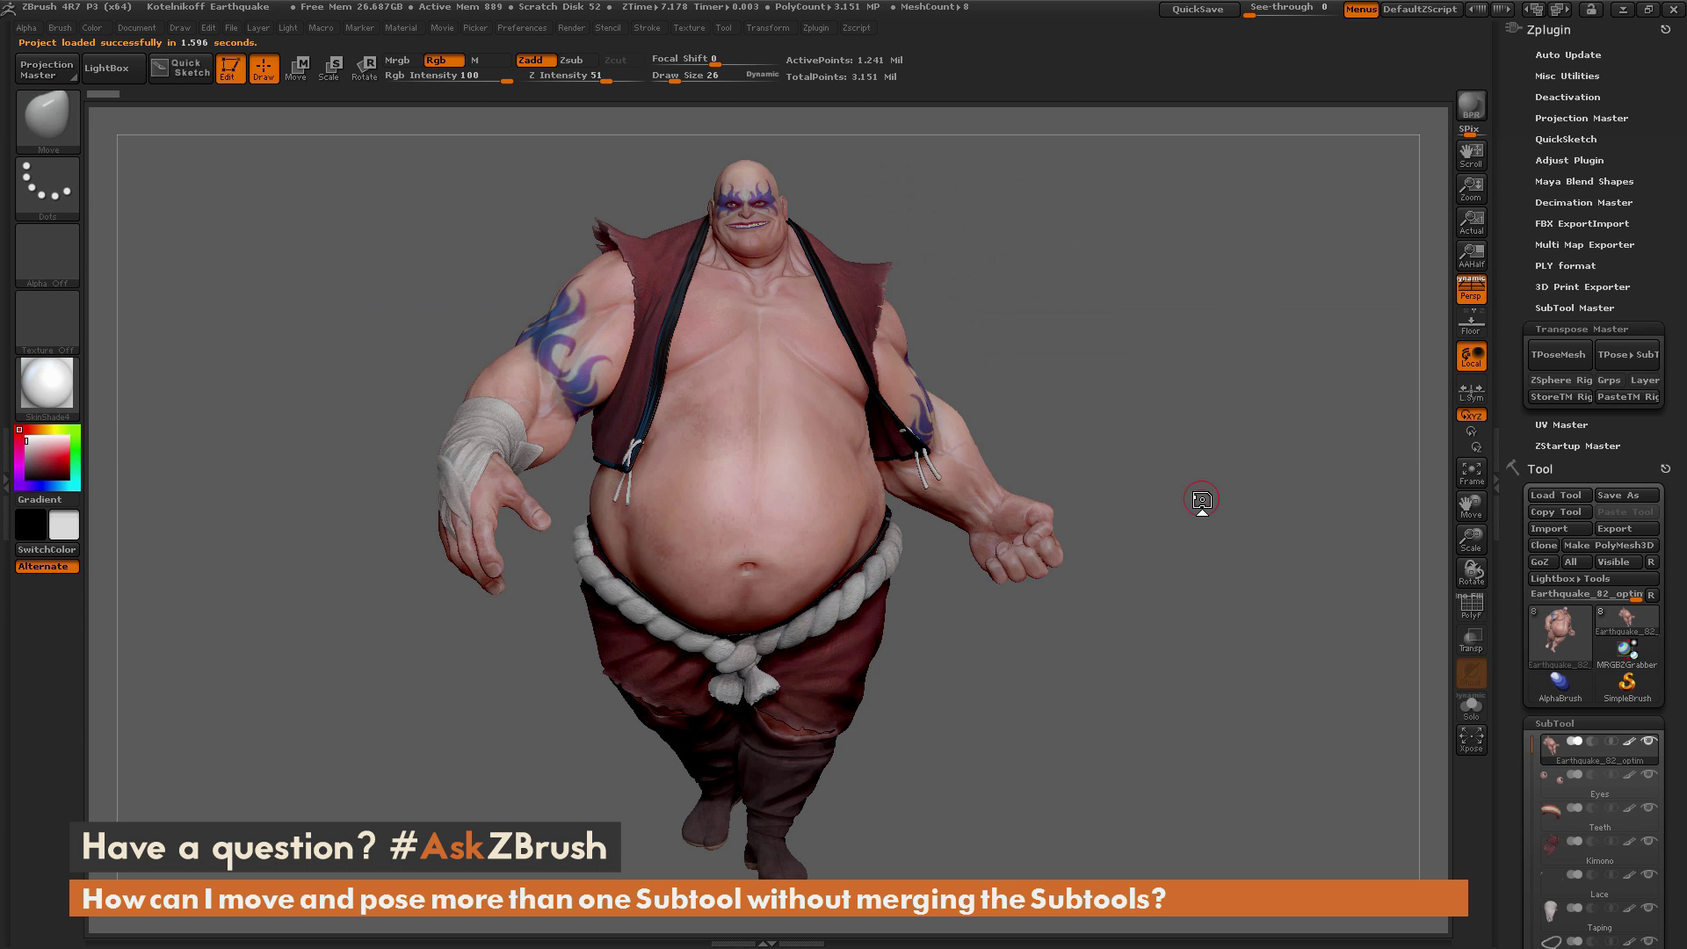
Bring the whole character into view and create a low-resolution TPoseMesh from all its subtools
{"action": "left_click_drag", "start_coordinate": [1196, 463], "coordinate": [1368, 448]}
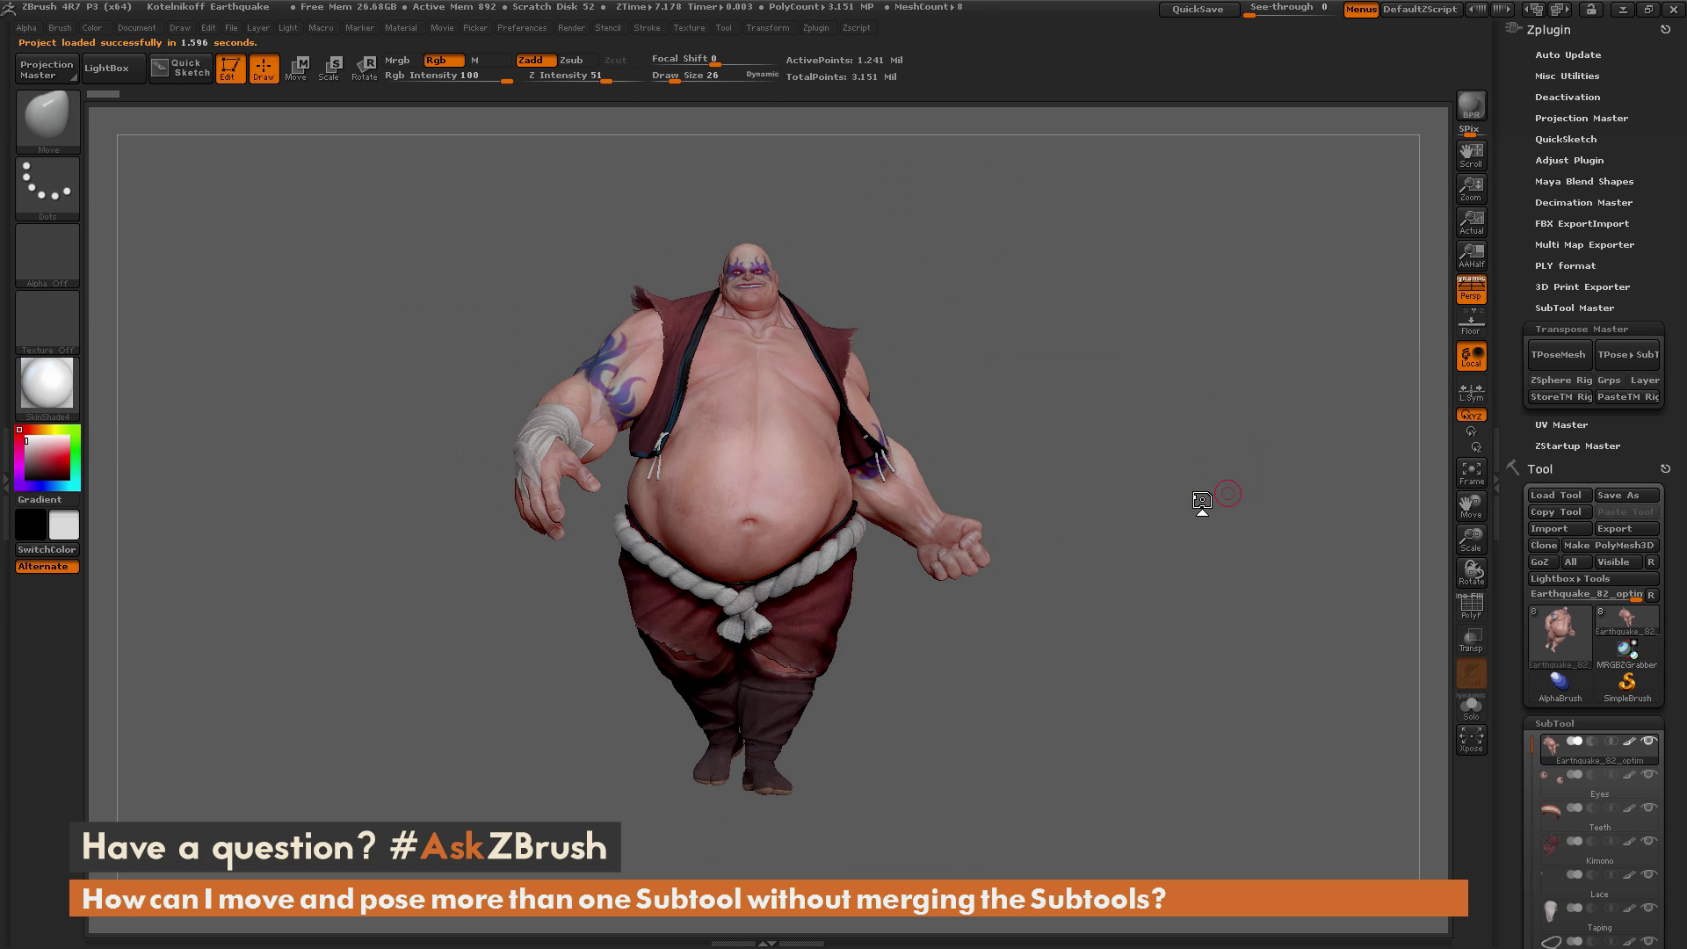
{"action": "mouse_move", "coordinate": [1225, 493]}
{"action": "left_mouse_down"}
{"action": "mouse_move", "coordinate": [1160, 505]}
{"action": "mouse_move", "coordinate": [1212, 501]}
{"action": "left_mouse_up"}
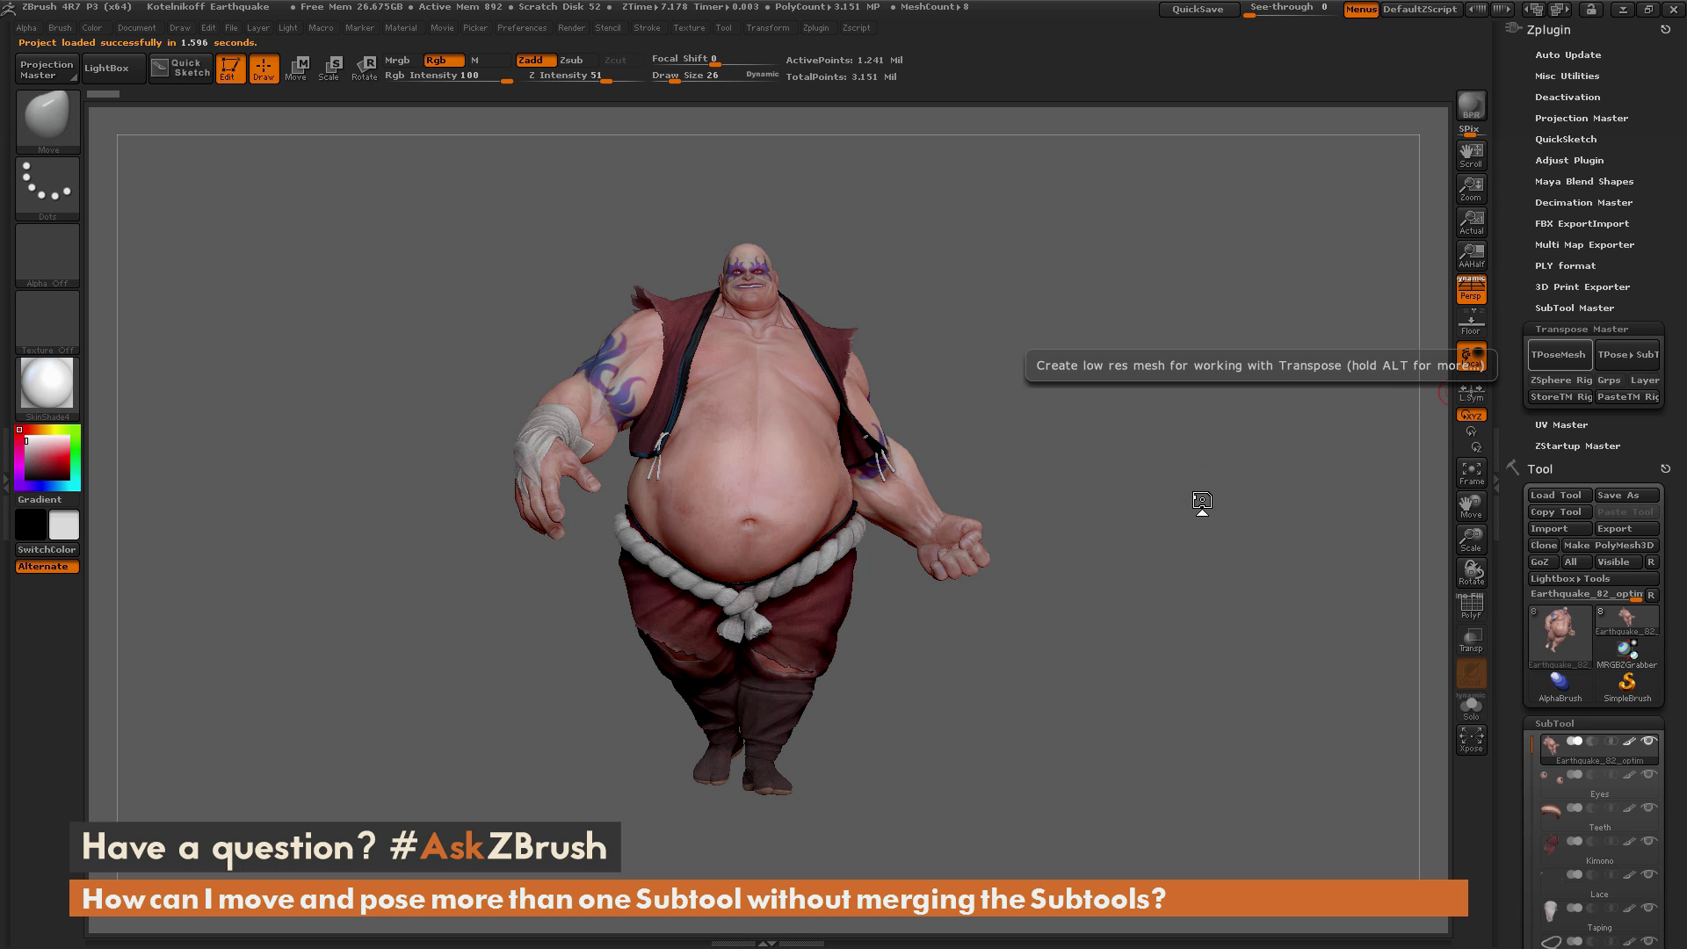
{"action": "left_click", "coordinate": [1558, 354]}
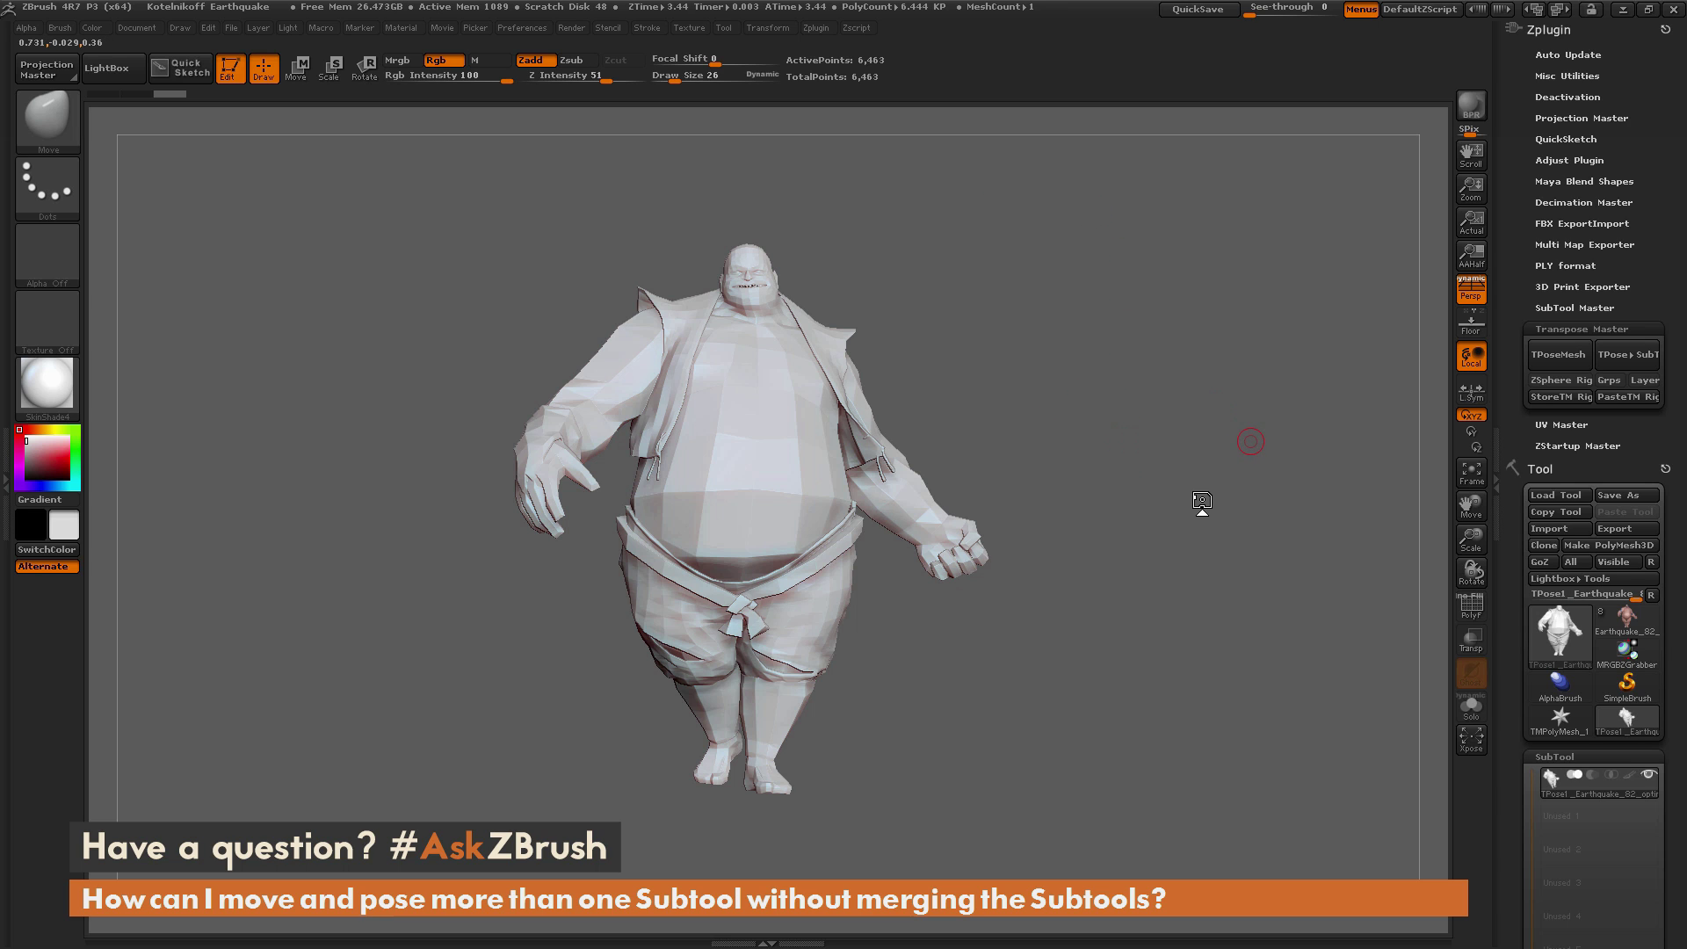
{"action": "mouse_move", "coordinate": [1081, 304]}
{"action": "left_mouse_down"}
{"action": "mouse_move", "coordinate": [1074, 334]}
{"action": "mouse_move", "coordinate": [896, 344]}
{"action": "mouse_move", "coordinate": [1068, 363]}
{"action": "left_mouse_up"}
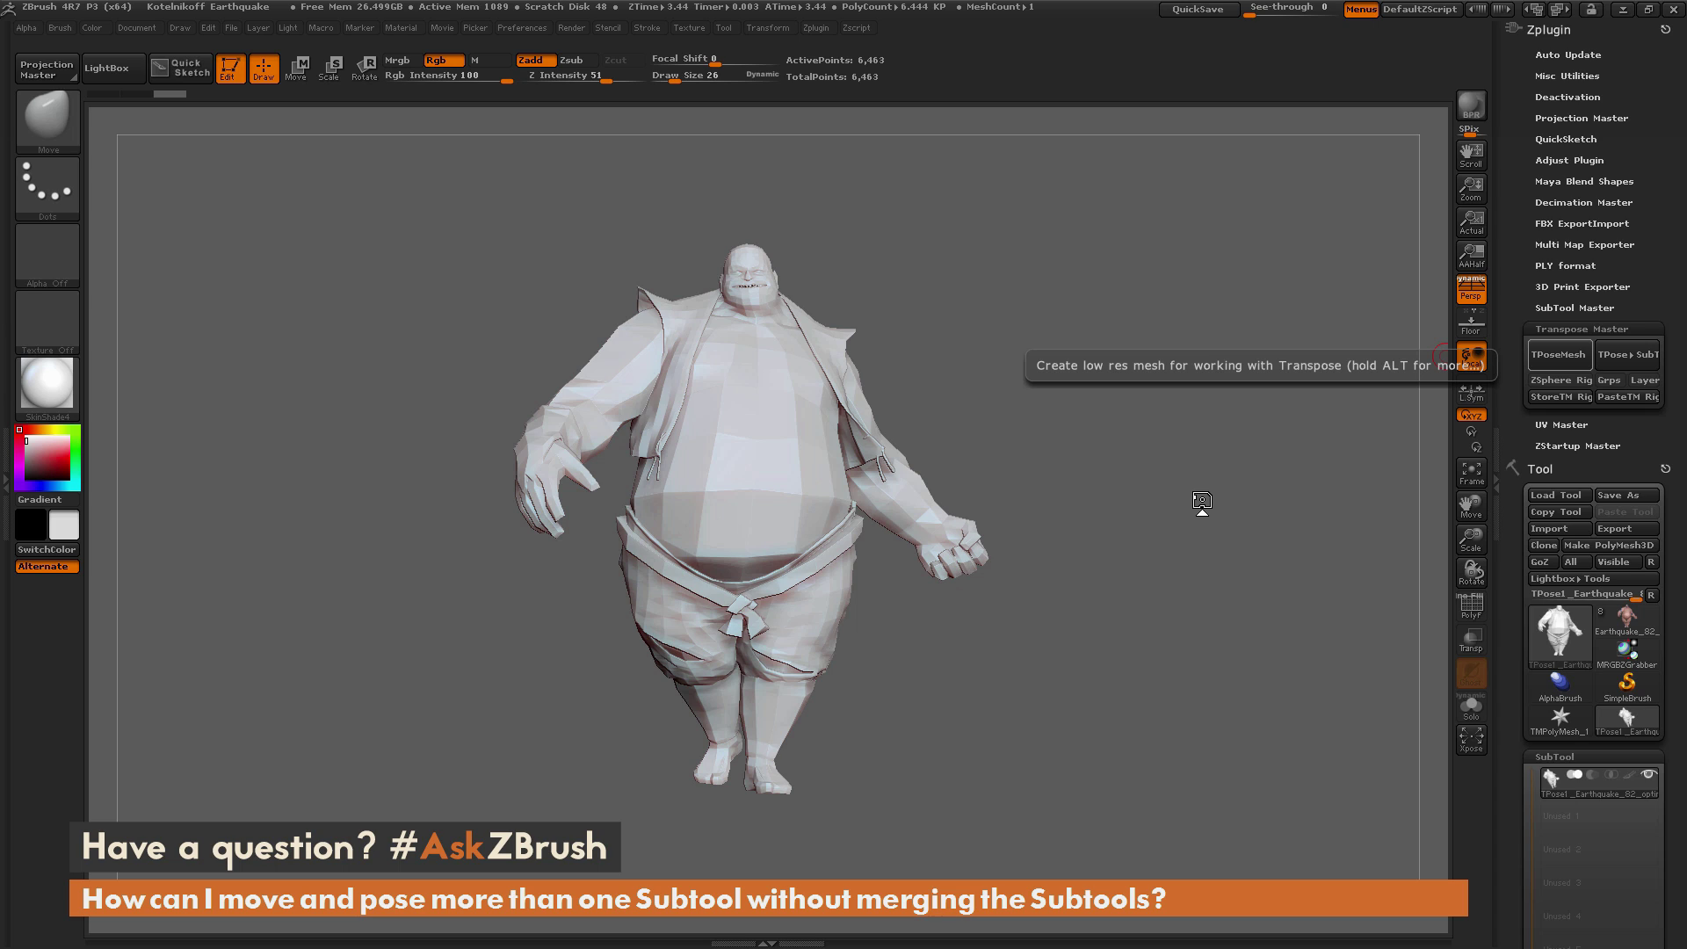
Save the unposed TPoseMesh to disk as a GoT file in the Transpose folder
{"action": "key", "text": "alt"}
{"action": "left_click", "coordinate": [1558, 354]}
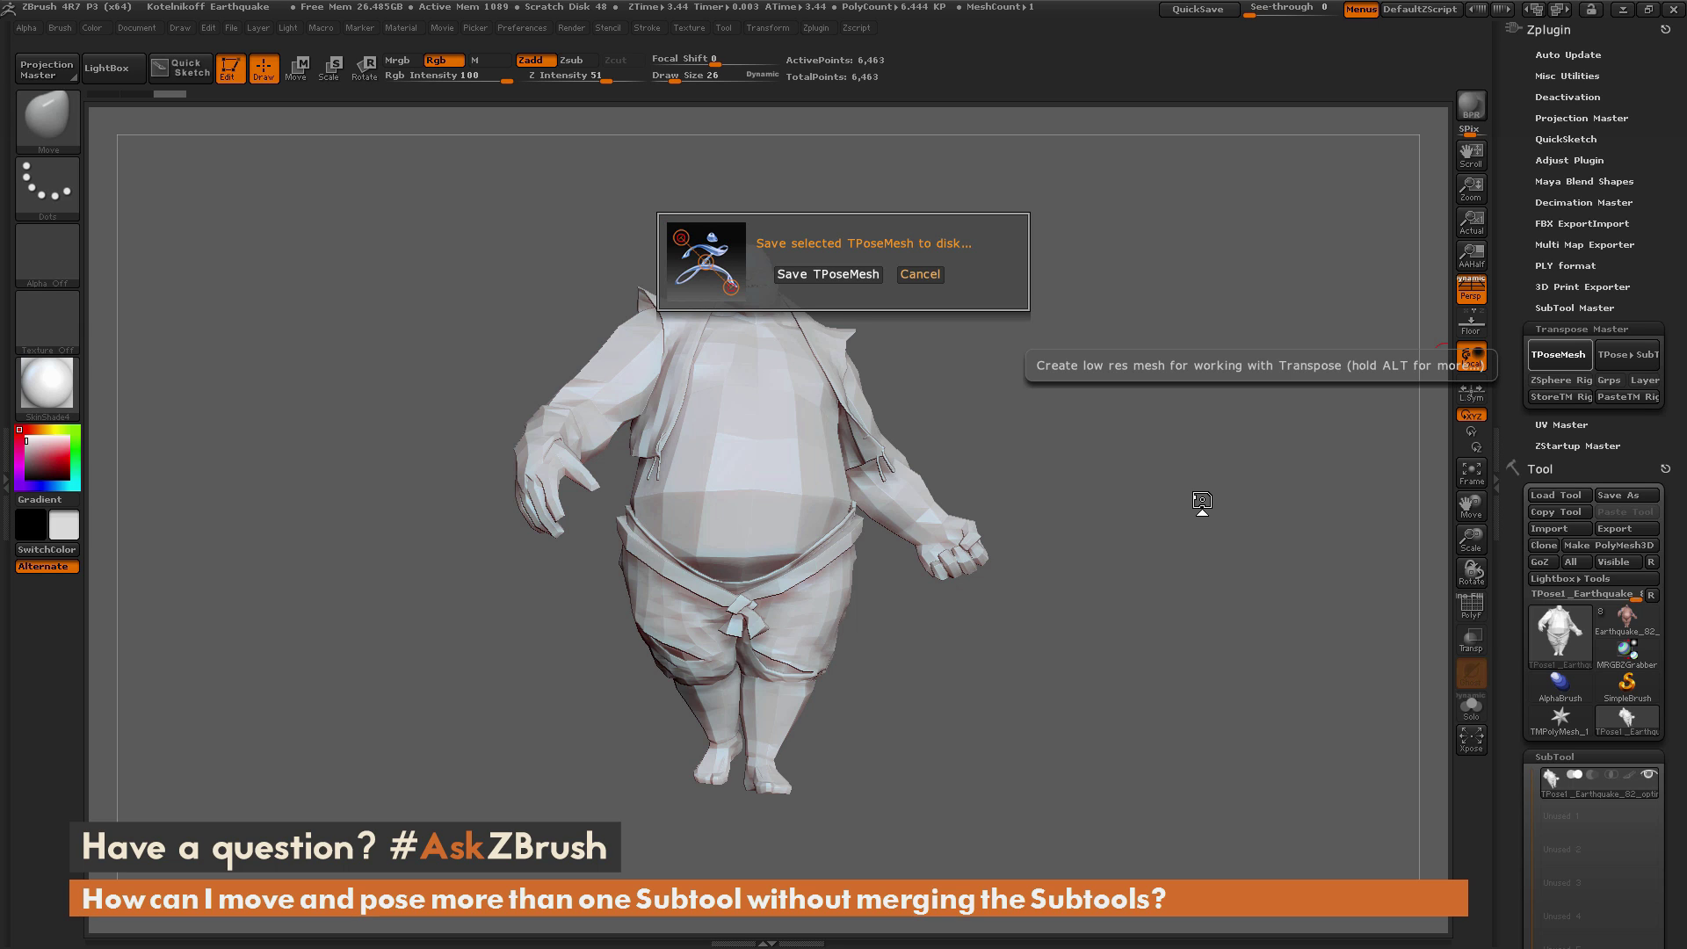
{"action": "left_click", "coordinate": [828, 276]}
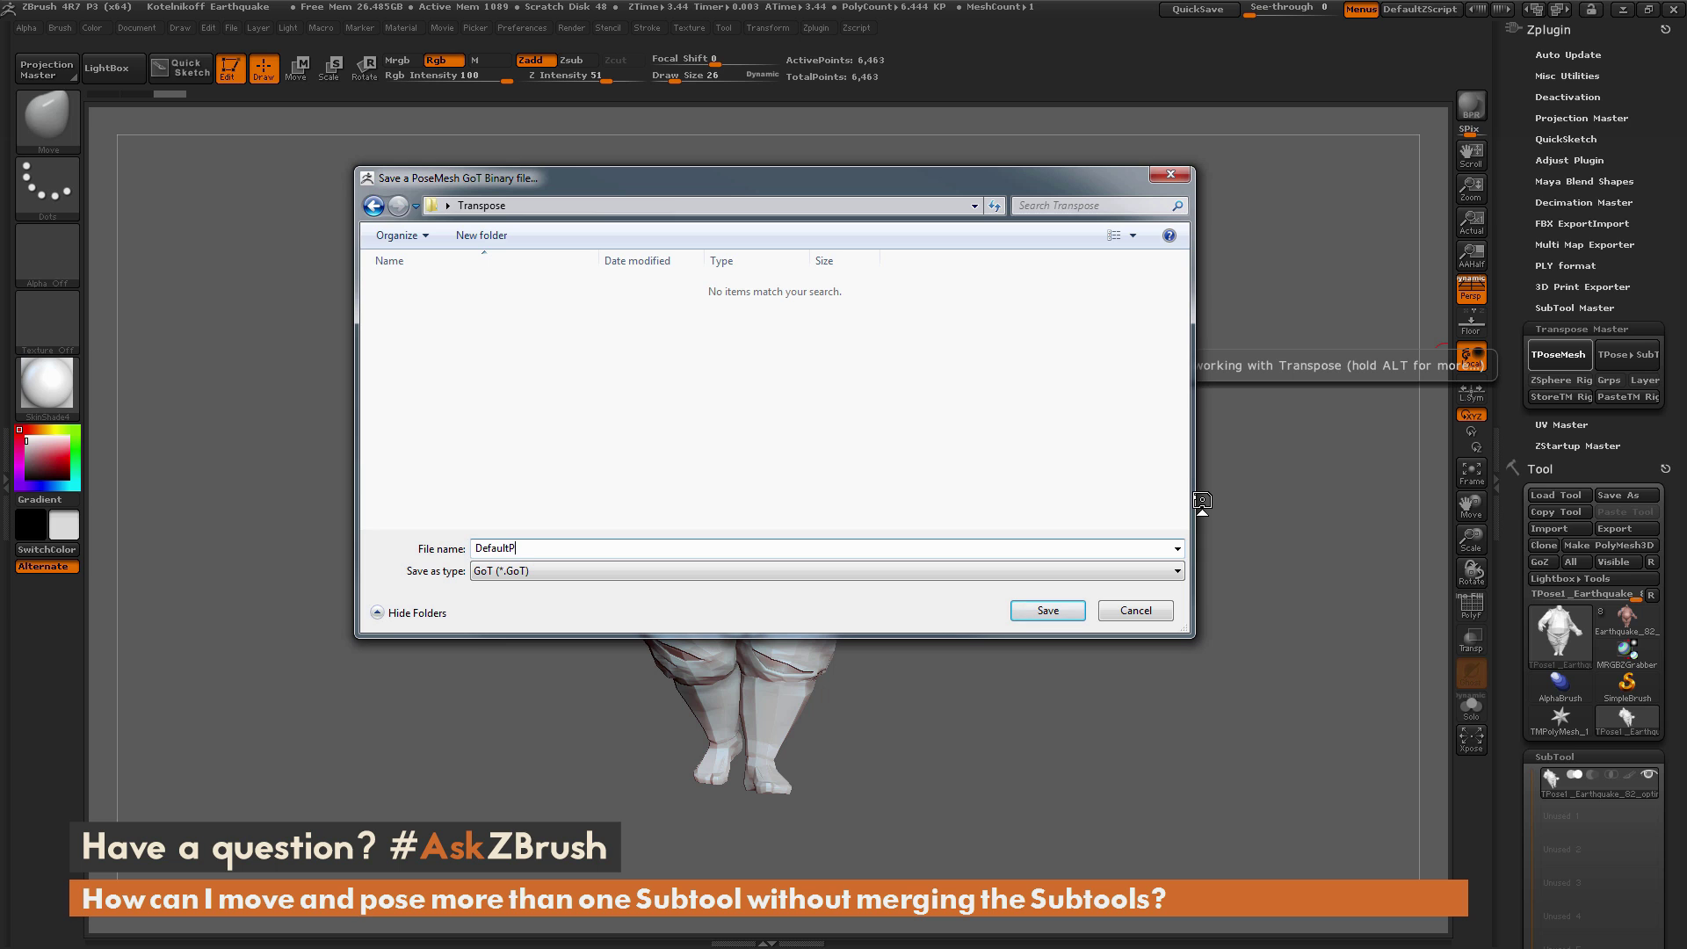
{"action": "key", "text": "Return"}
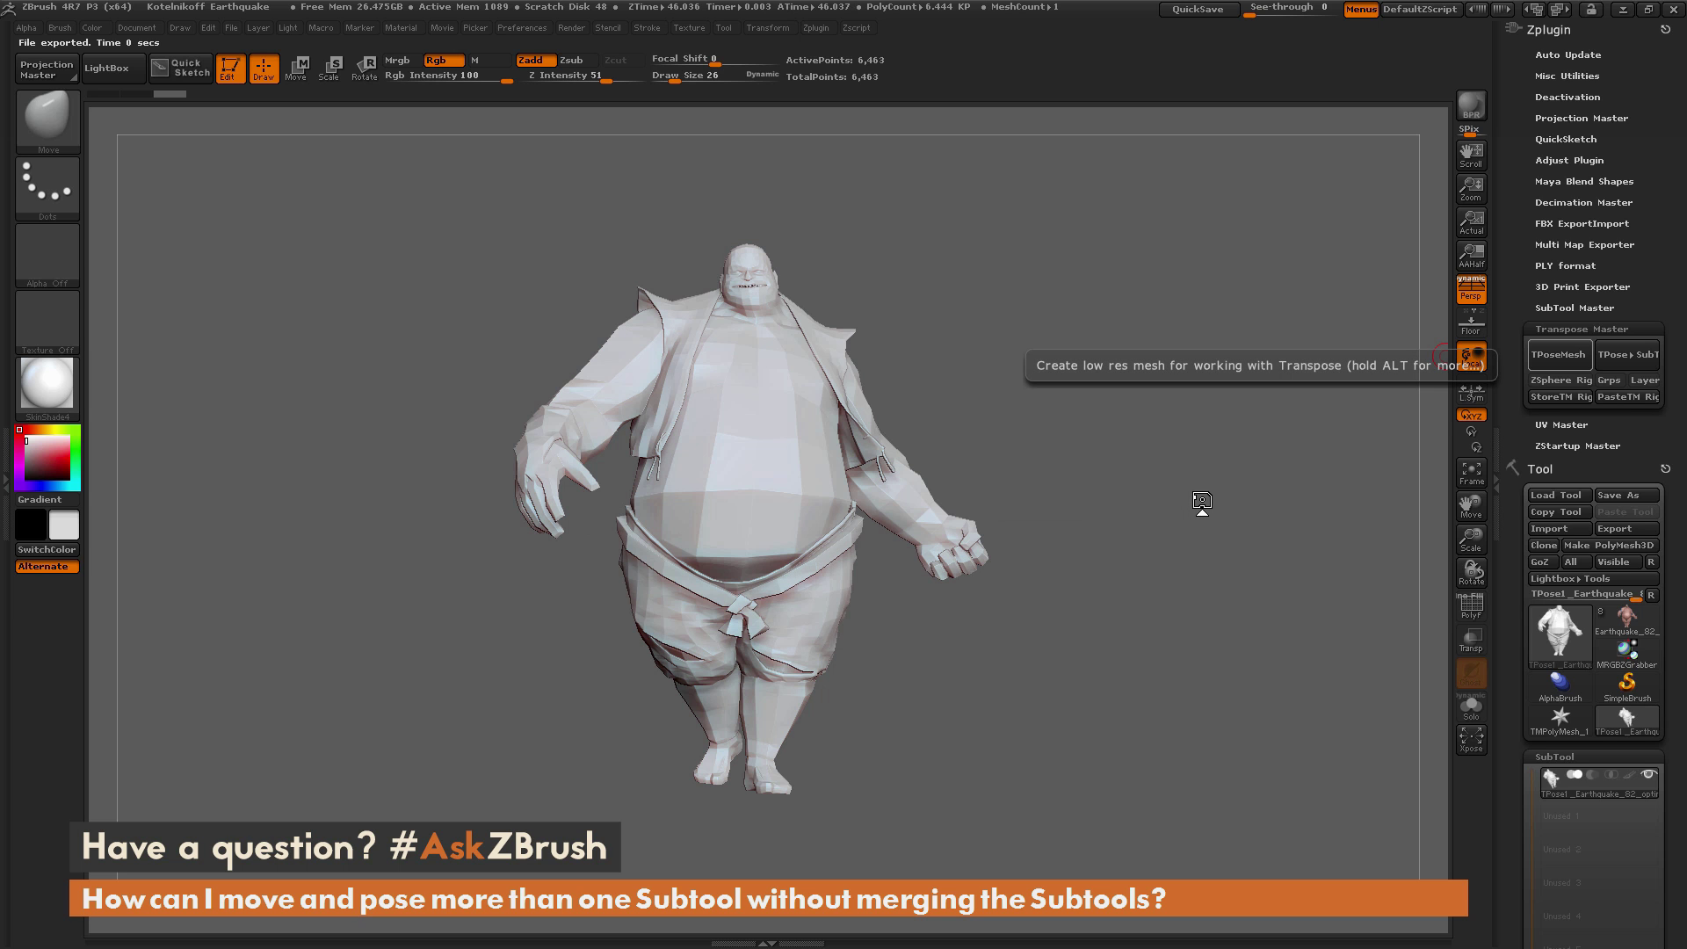
Turn on PolyFrame and isolate the green vest and trousers polygroup
{"action": "left_click_drag", "start_coordinate": [1049, 341], "coordinate": [1074, 347]}
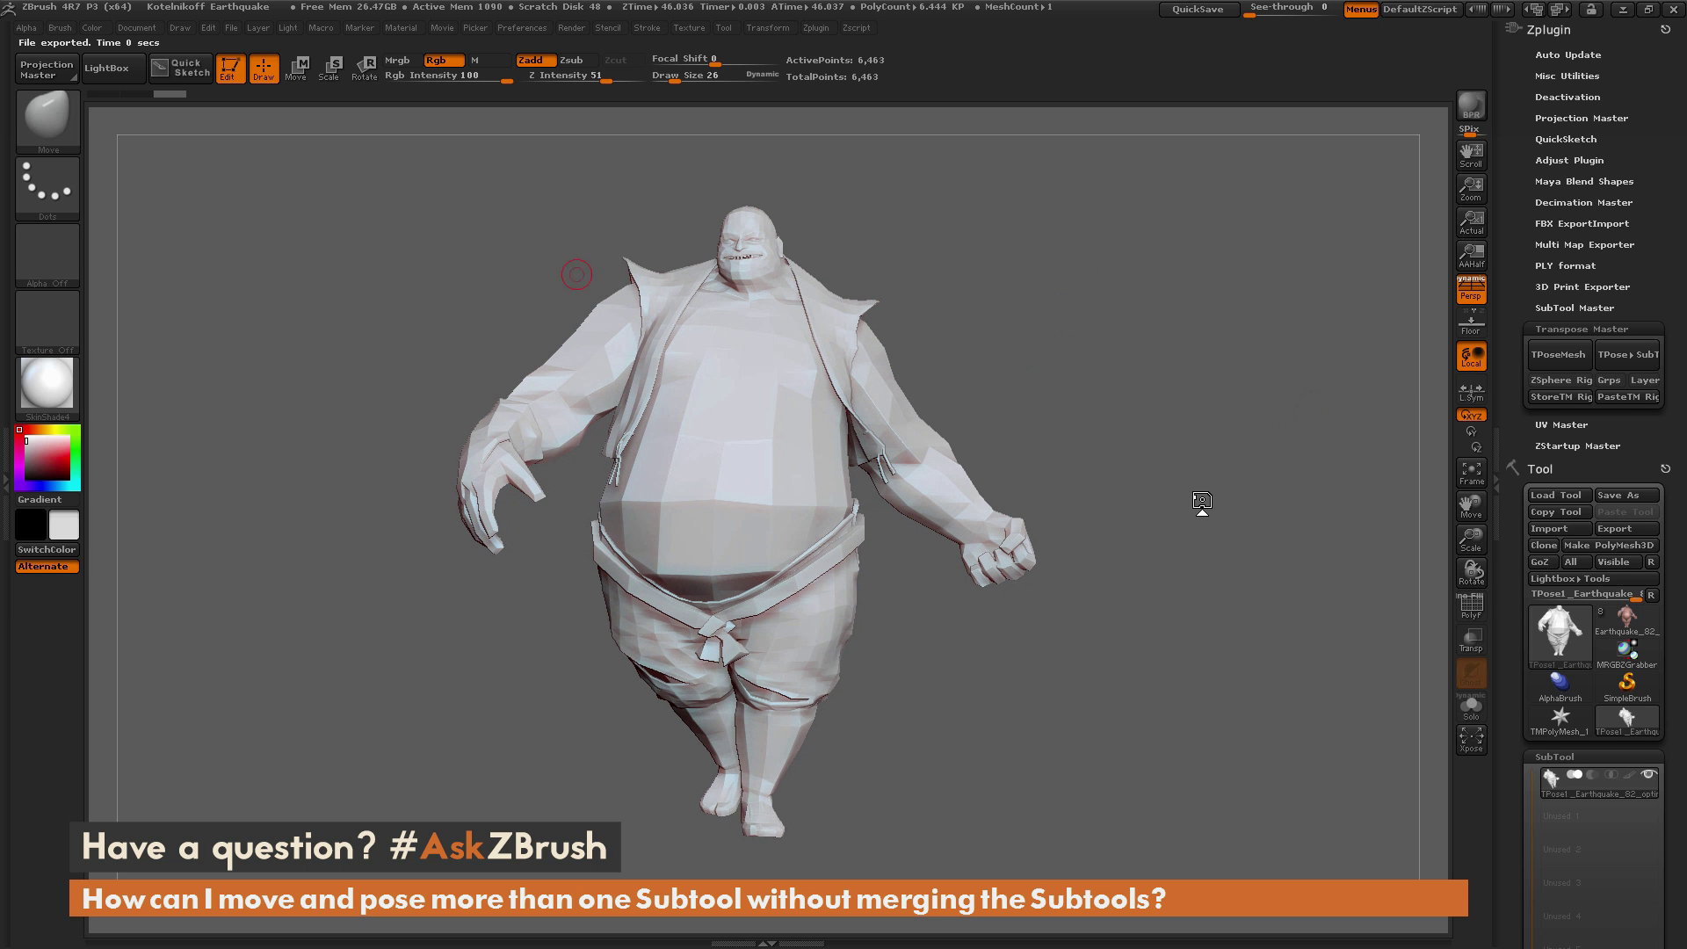
{"action": "key", "text": "shift+f"}
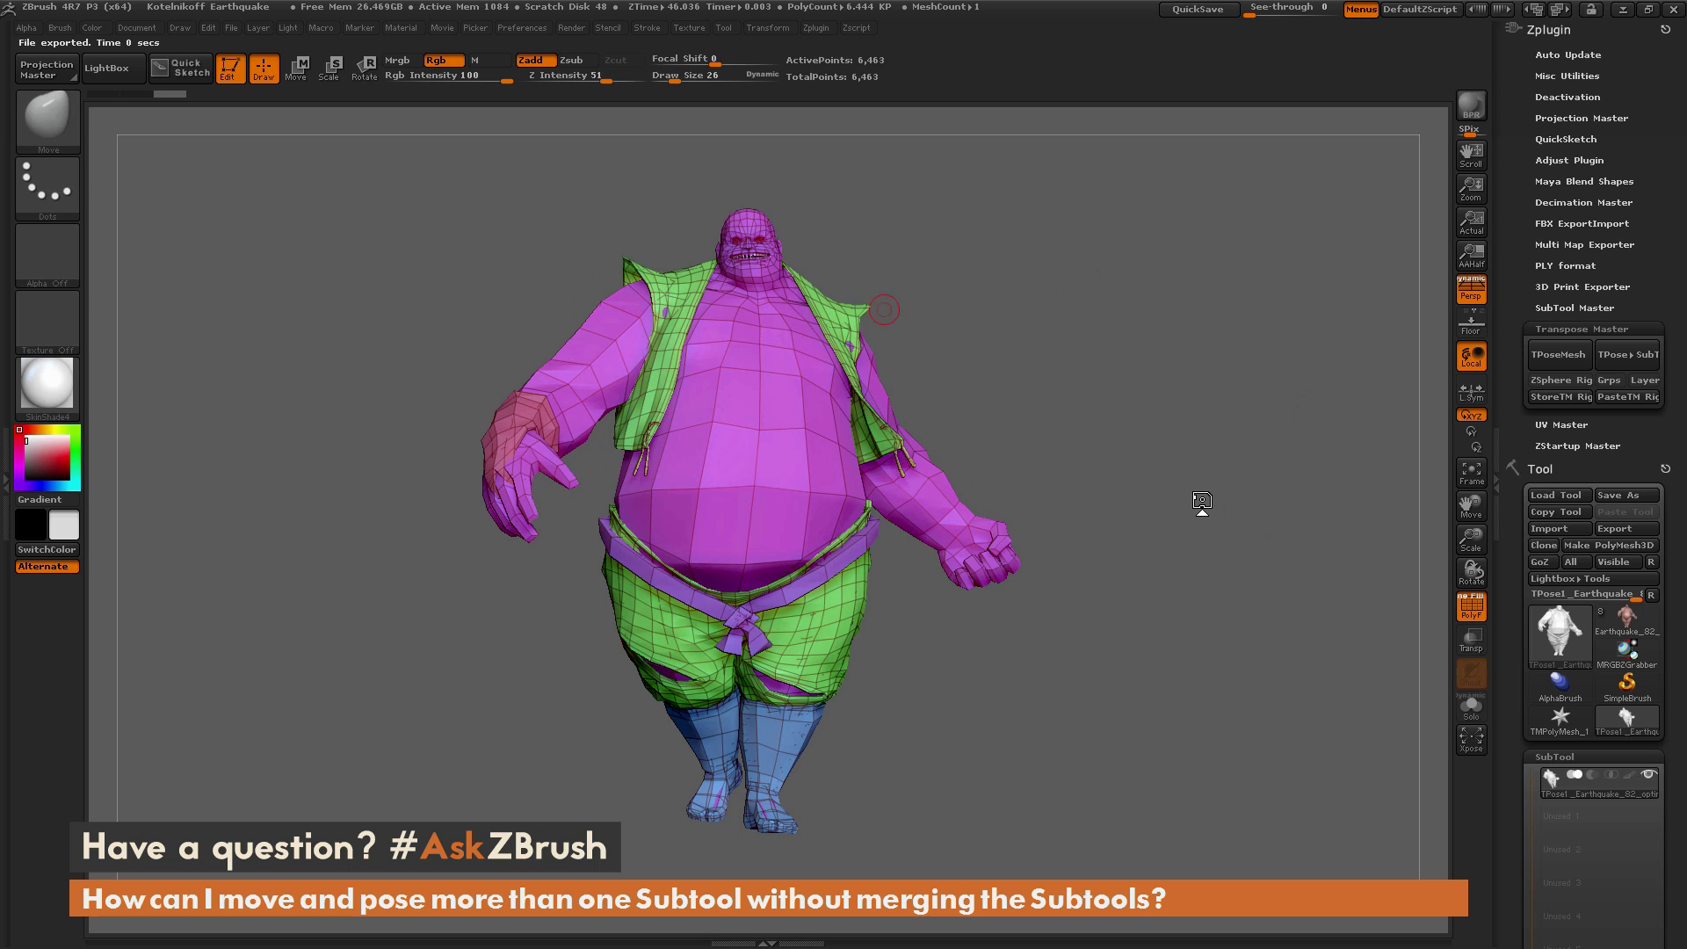
{"action": "key", "text": "ctrl+shift"}
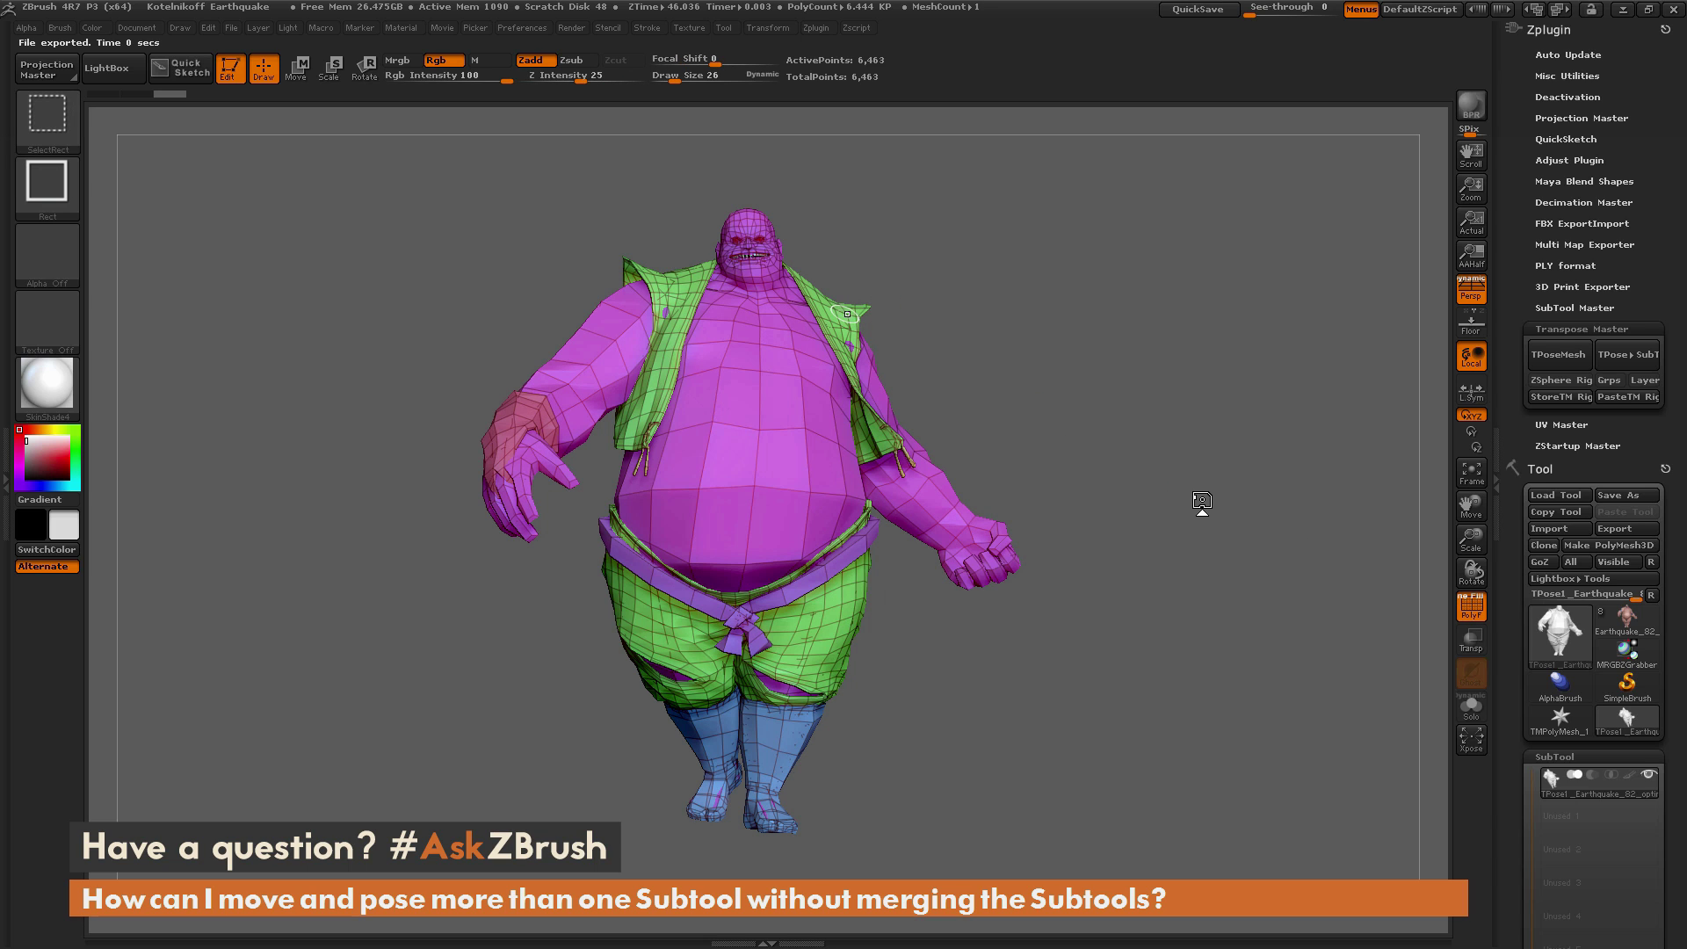
{"action": "left_click", "coordinate": [847, 314], "text": "ctrl+shift"}
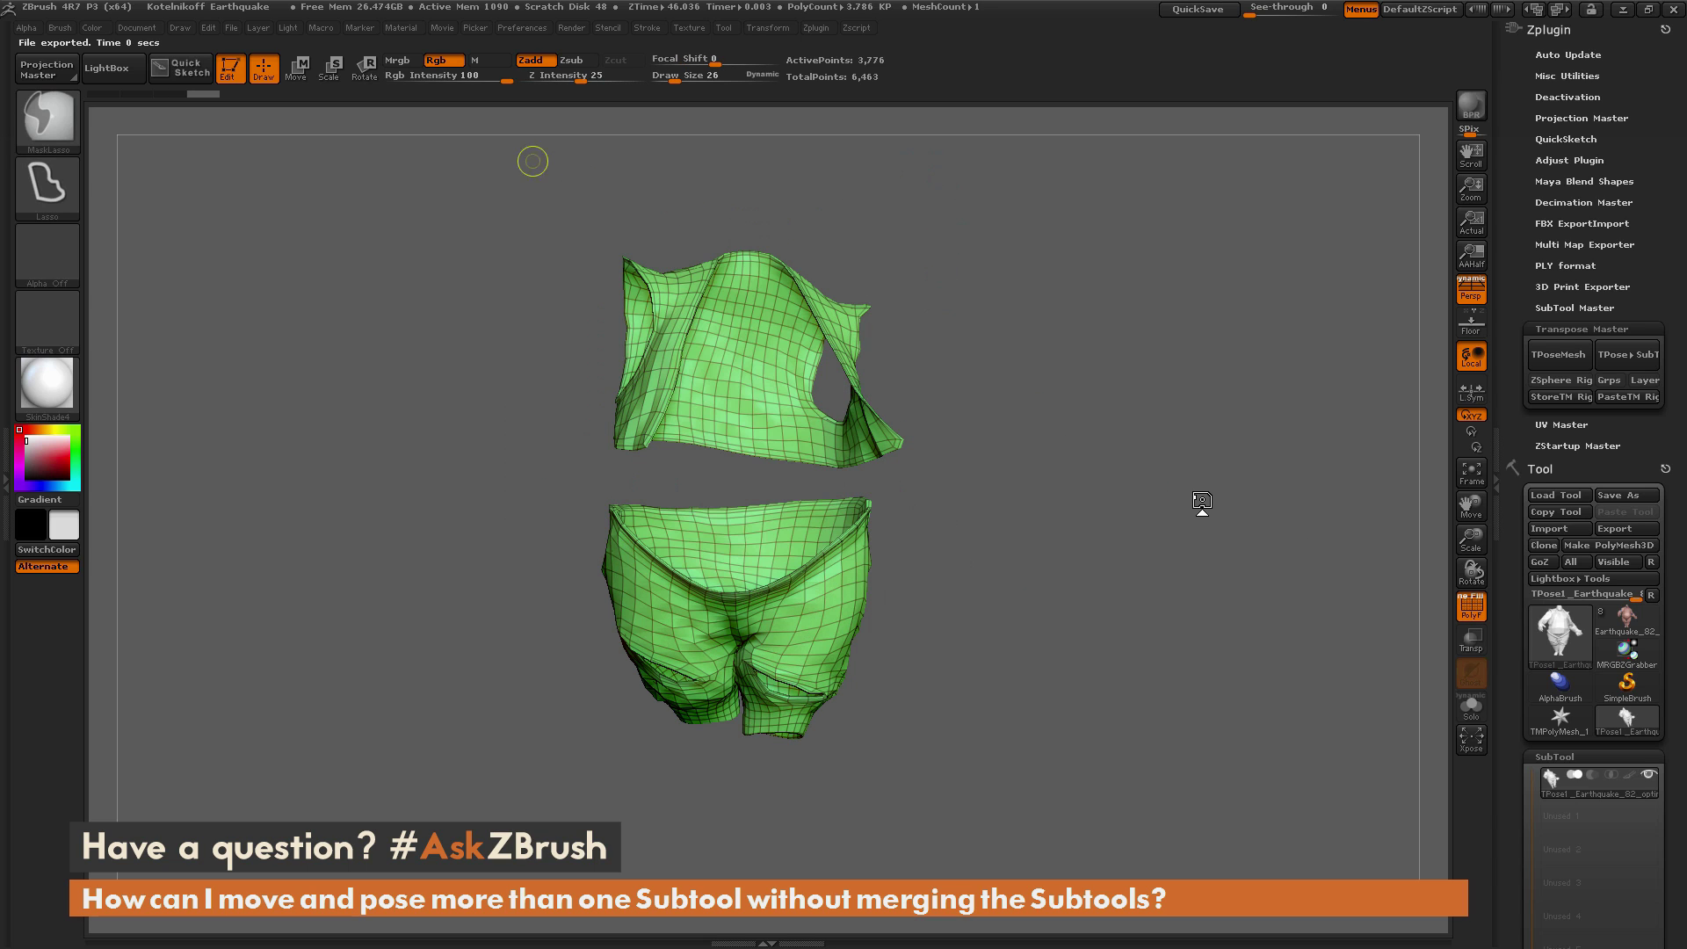
Lasso-mask the vest and invert the mask so only the vest is free to move
{"action": "mouse_move", "coordinate": [569, 164]}
{"action": "left_mouse_down", "text": "ctrl"}
{"action": "mouse_move", "coordinate": [501, 313]}
{"action": "mouse_move", "coordinate": [607, 475]}
{"action": "mouse_move", "coordinate": [835, 479]}
{"action": "mouse_move", "coordinate": [1028, 351]}
{"action": "mouse_move", "coordinate": [967, 172]}
{"action": "left_mouse_up", "text": "ctrl"}
{"action": "key", "text": "ctrl"}
{"action": "left_click", "coordinate": [1106, 314], "text": "ctrl"}
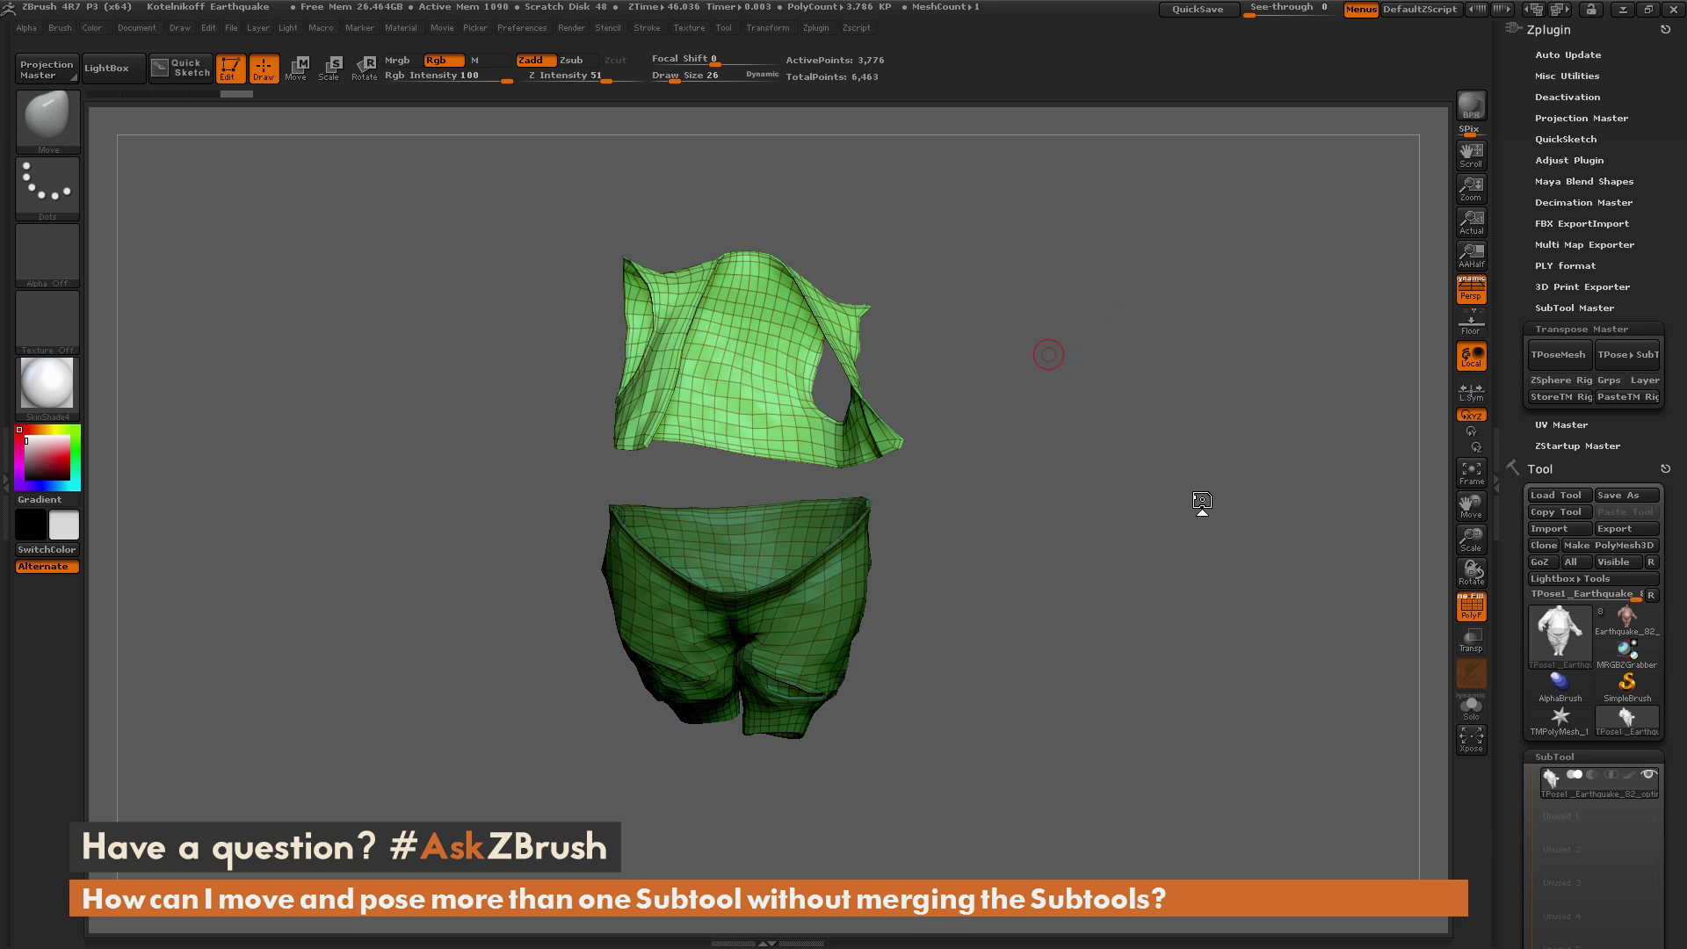
Move the unmasked vest off the body to the lower right beside the character, and show all the hidden parts again
{"action": "key", "text": "w"}
{"action": "left_click_drag", "start_coordinate": [741, 383], "coordinate": [1068, 383]}
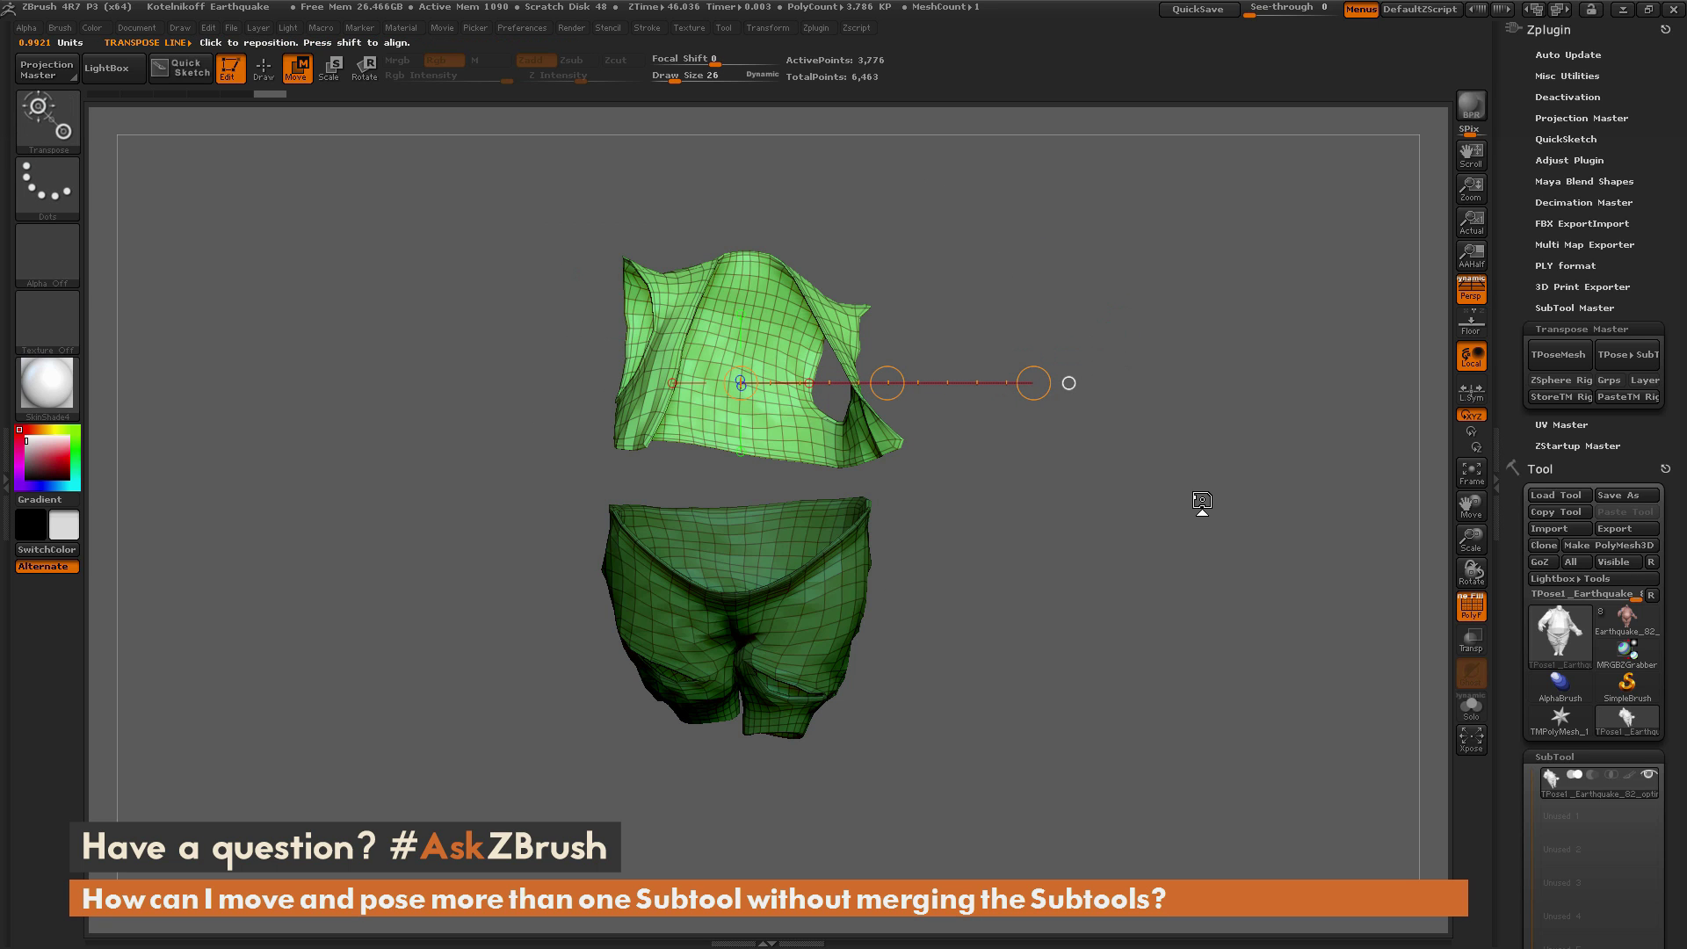
{"action": "left_click_drag", "start_coordinate": [888, 383], "coordinate": [1382, 765]}
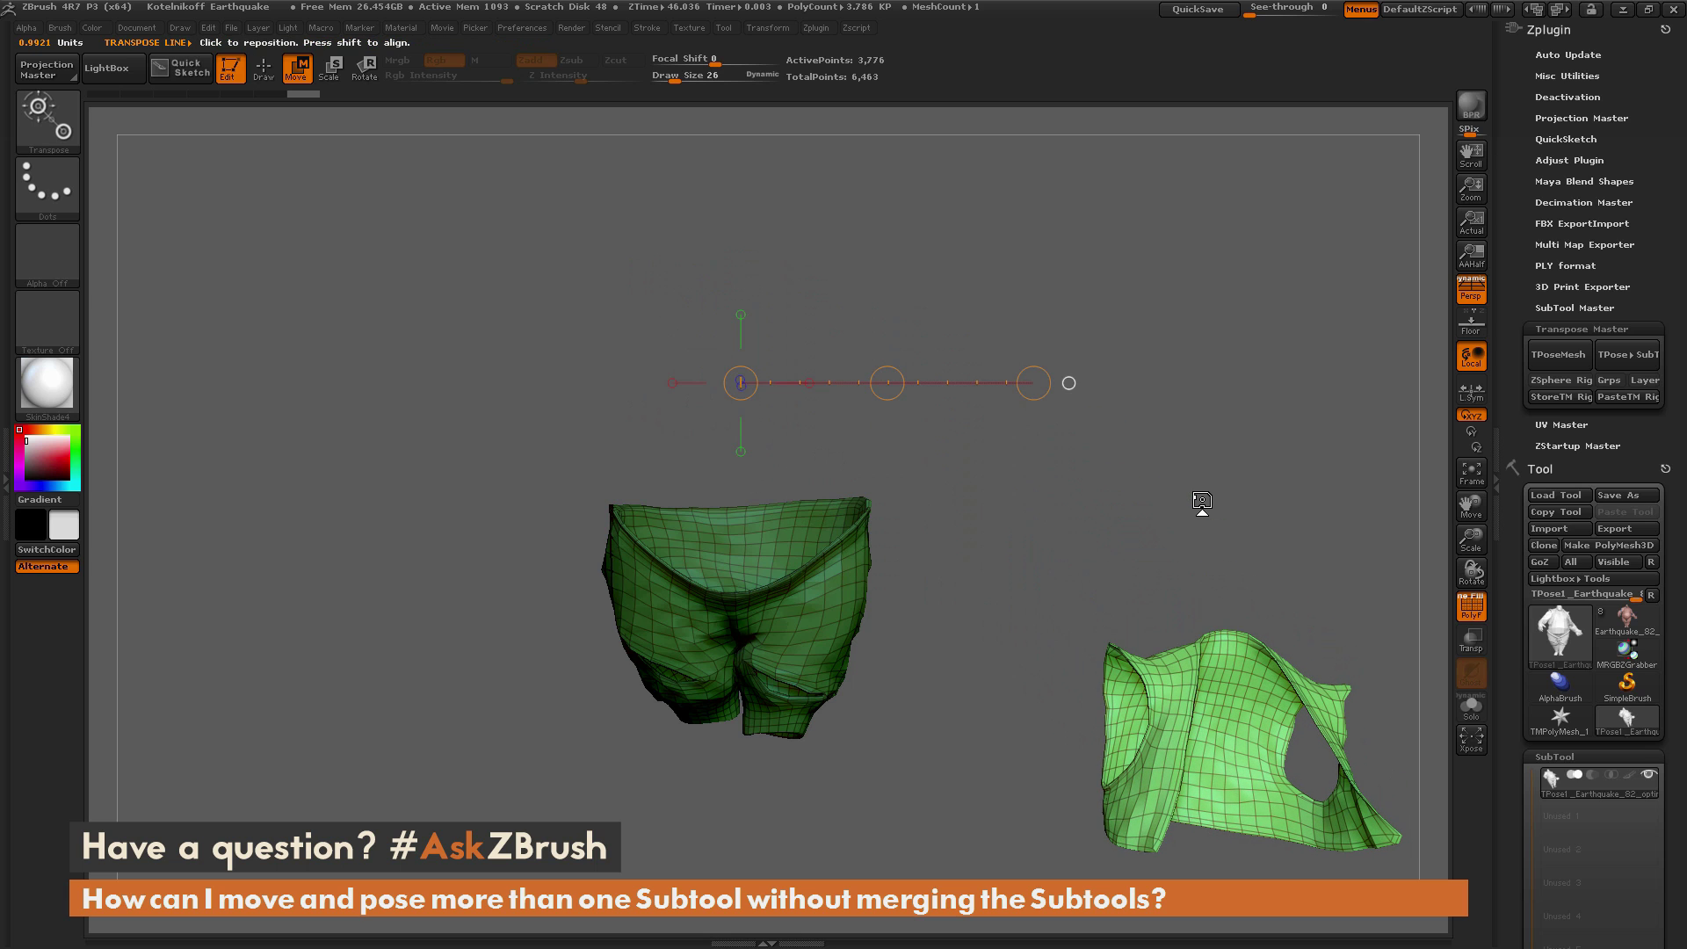
{"action": "key", "text": "q"}
{"action": "left_click", "coordinate": [1178, 340], "text": "ctrl+shift"}
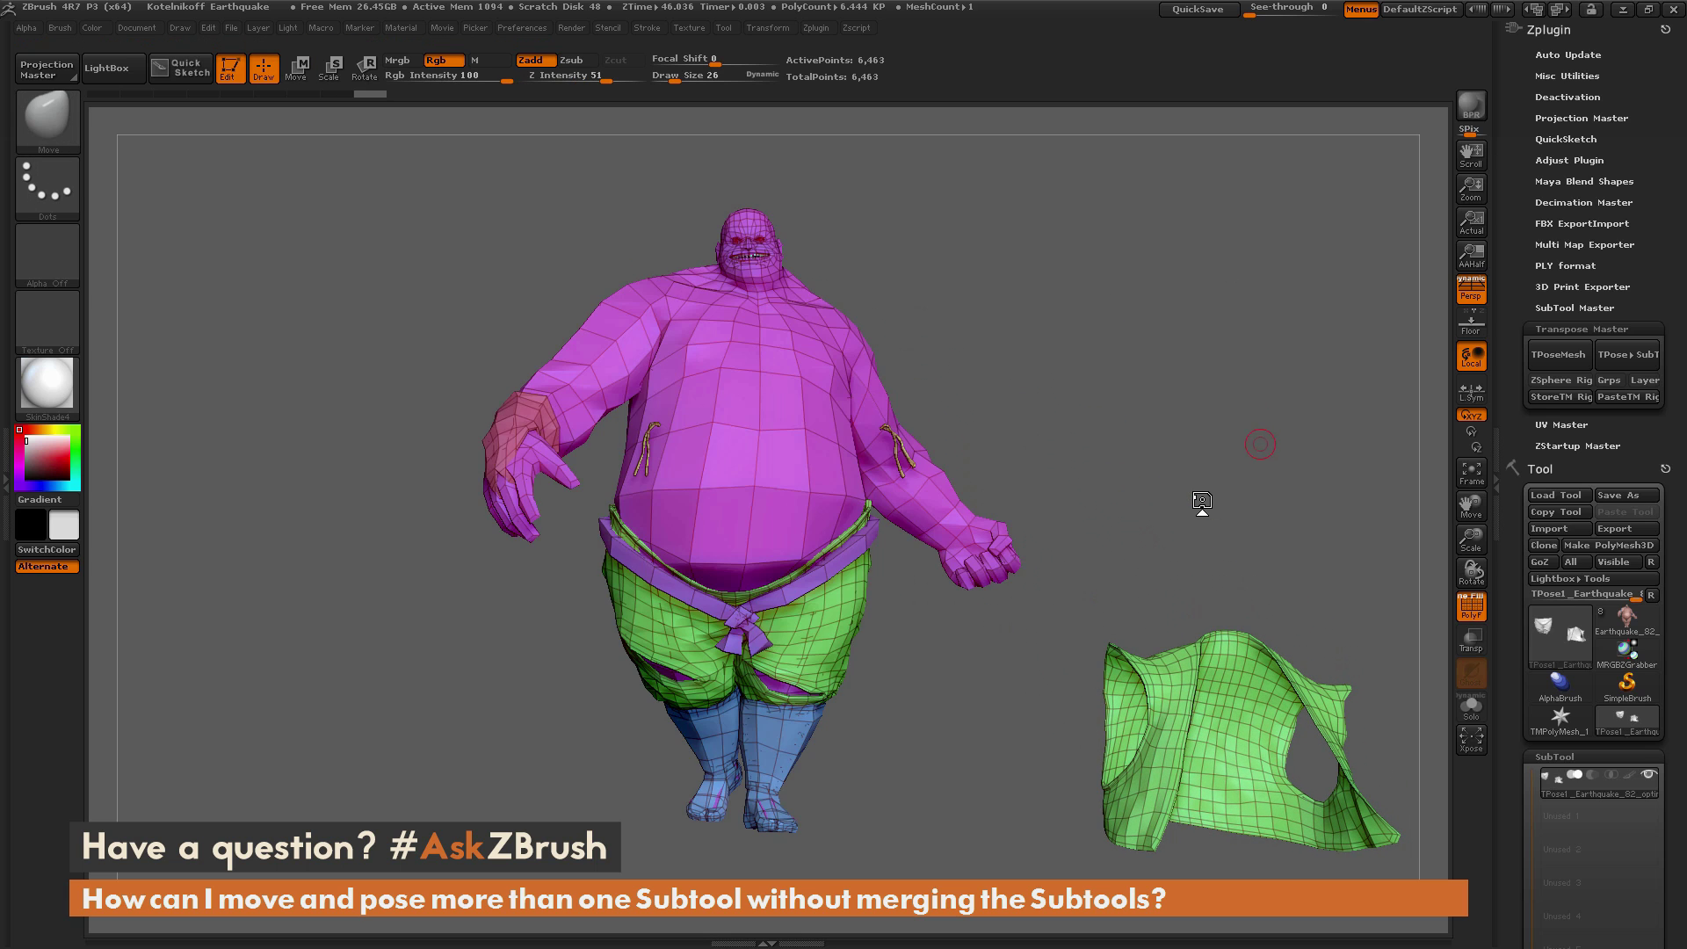
{"action": "mouse_move", "coordinate": [1203, 500]}
{"action": "left_mouse_down"}
{"action": "mouse_move", "coordinate": [1068, 531]}
{"action": "mouse_move", "coordinate": [1162, 525]}
{"action": "mouse_move", "coordinate": [1281, 425]}
{"action": "left_mouse_up"}
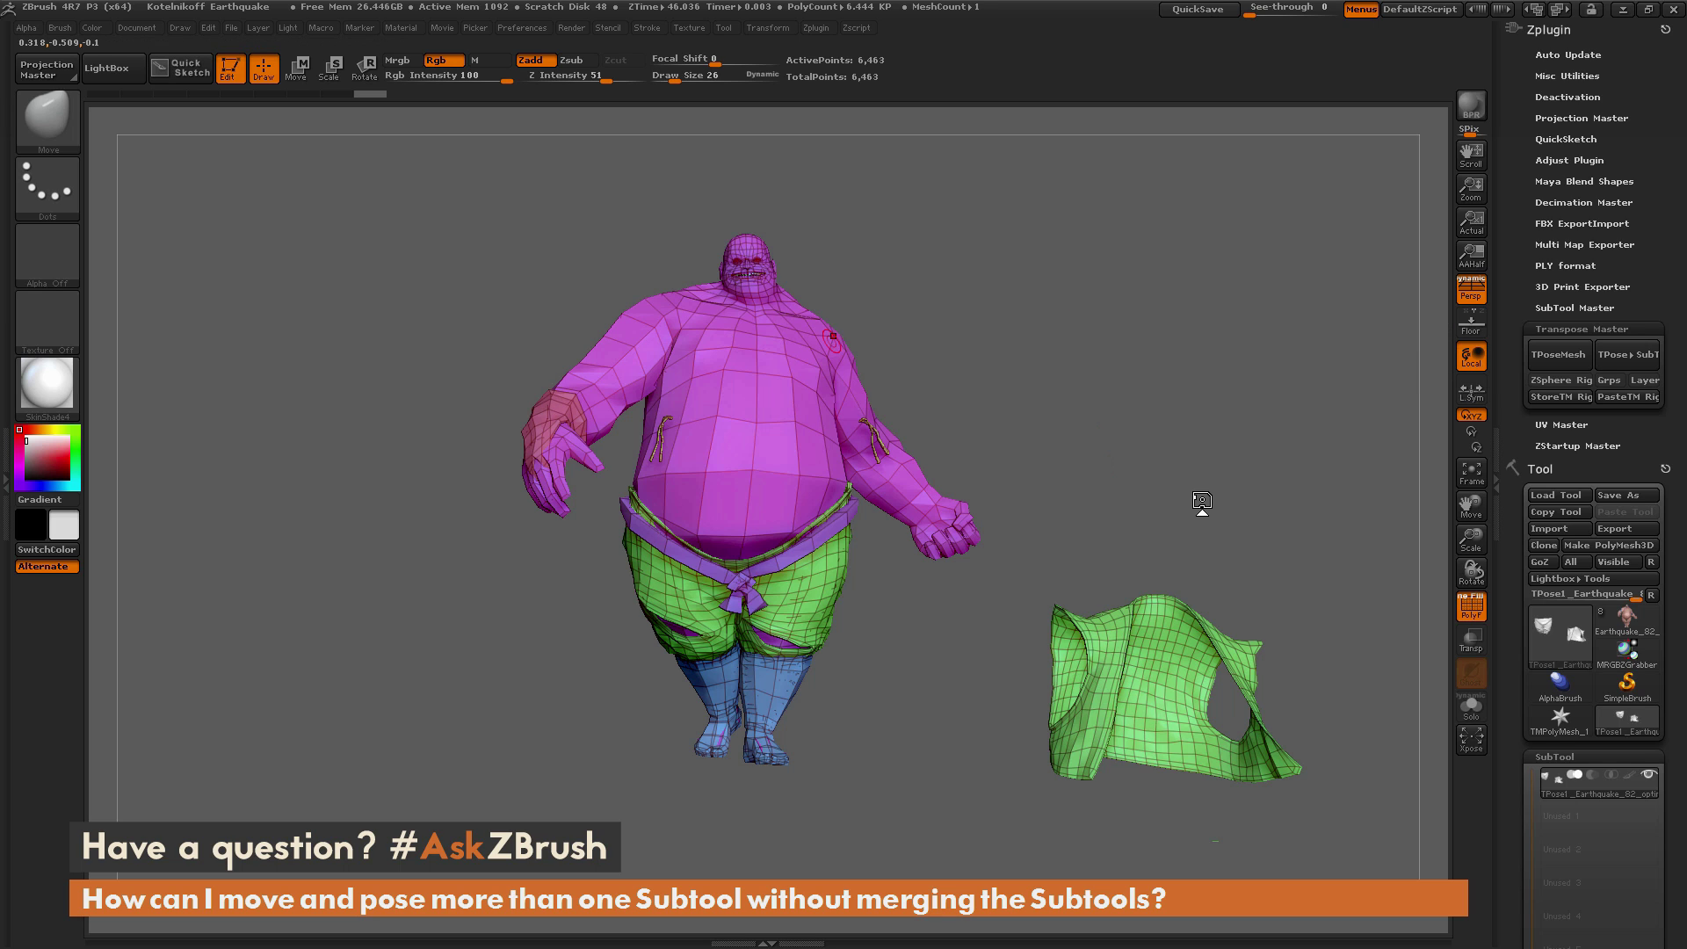
Save the TPoseMesh with the displaced vest to disk as the GoT file Vestoff in the Transpose folder
{"action": "left_click", "coordinate": [1558, 354]}
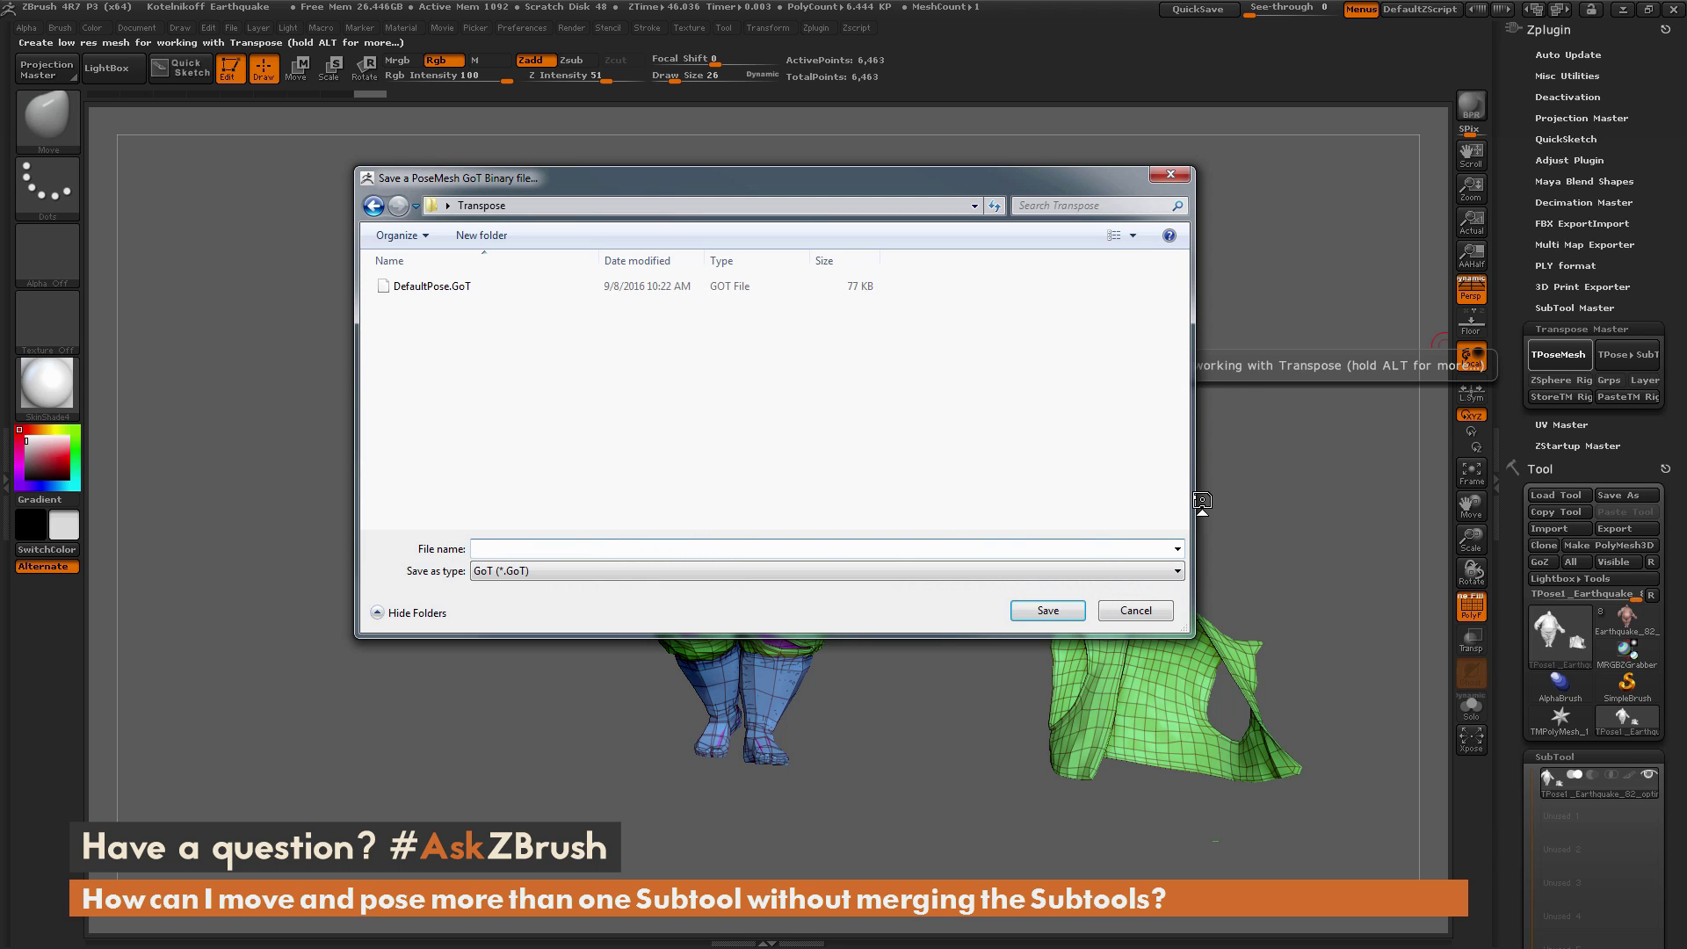
{"action": "type", "text": "Vestoff"}
{"action": "key", "text": "Return"}
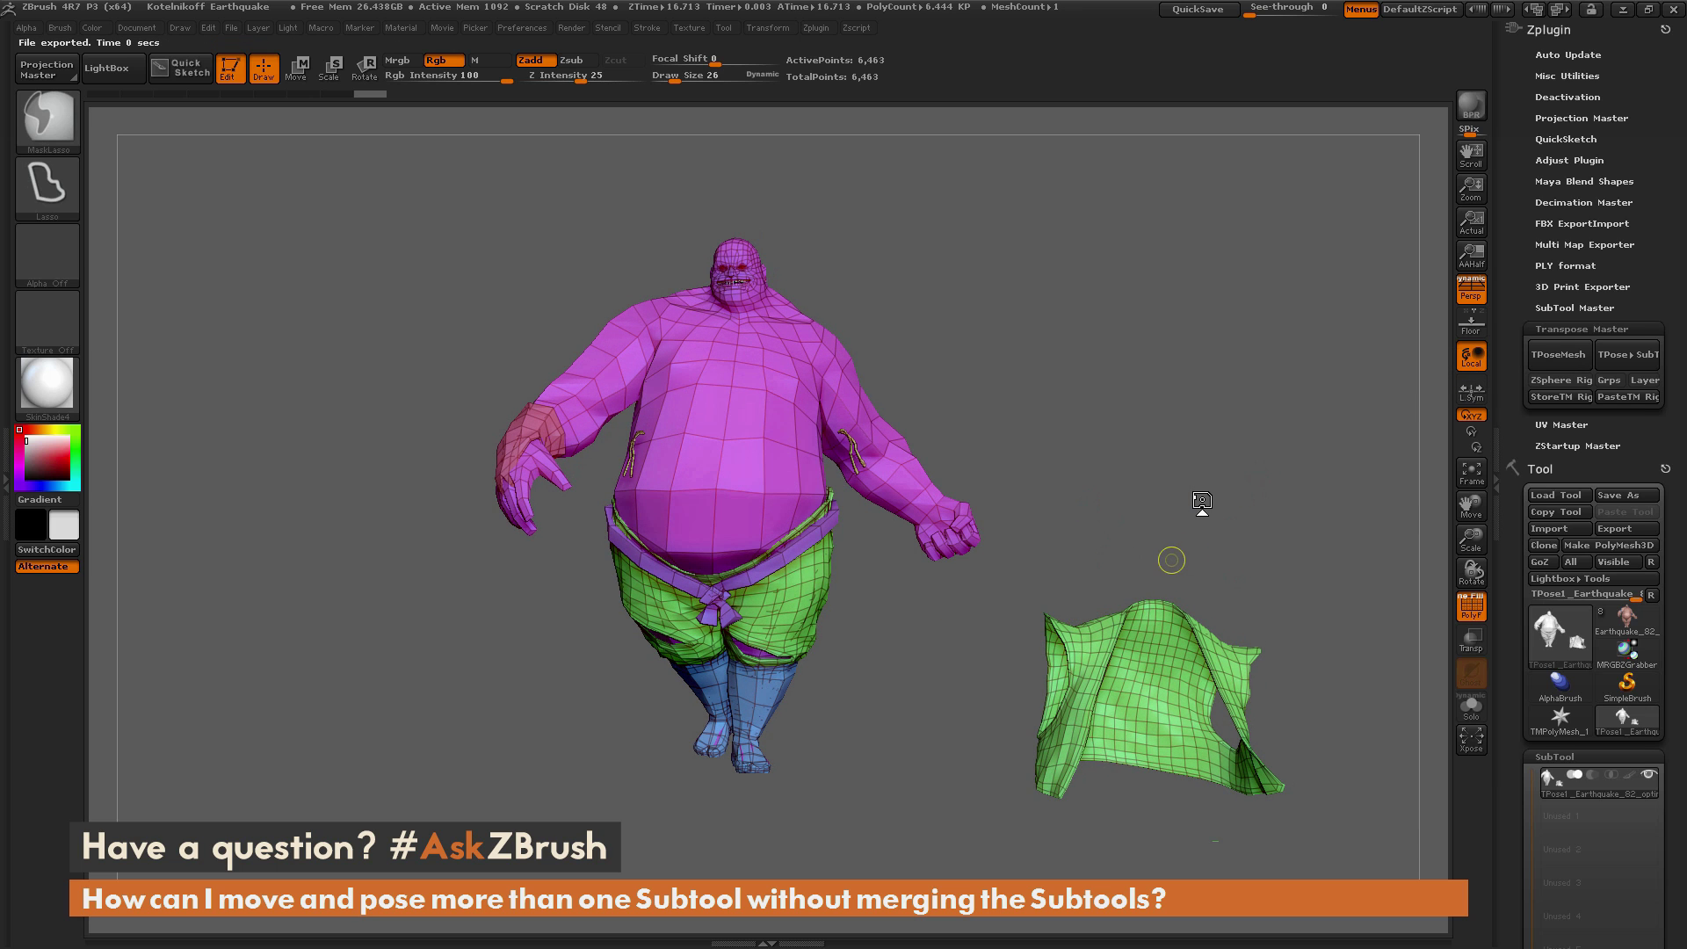
Undo the vest move, masking and polygroup isolation to restore the full character in its default pose
{"action": "left_click", "coordinate": [1171, 624], "text": "ctrl+shift"}
{"action": "key", "text": "ctrl+z"}
{"action": "key", "text": "ctrl+z"}
{"action": "key", "text": "ctrl+z"}
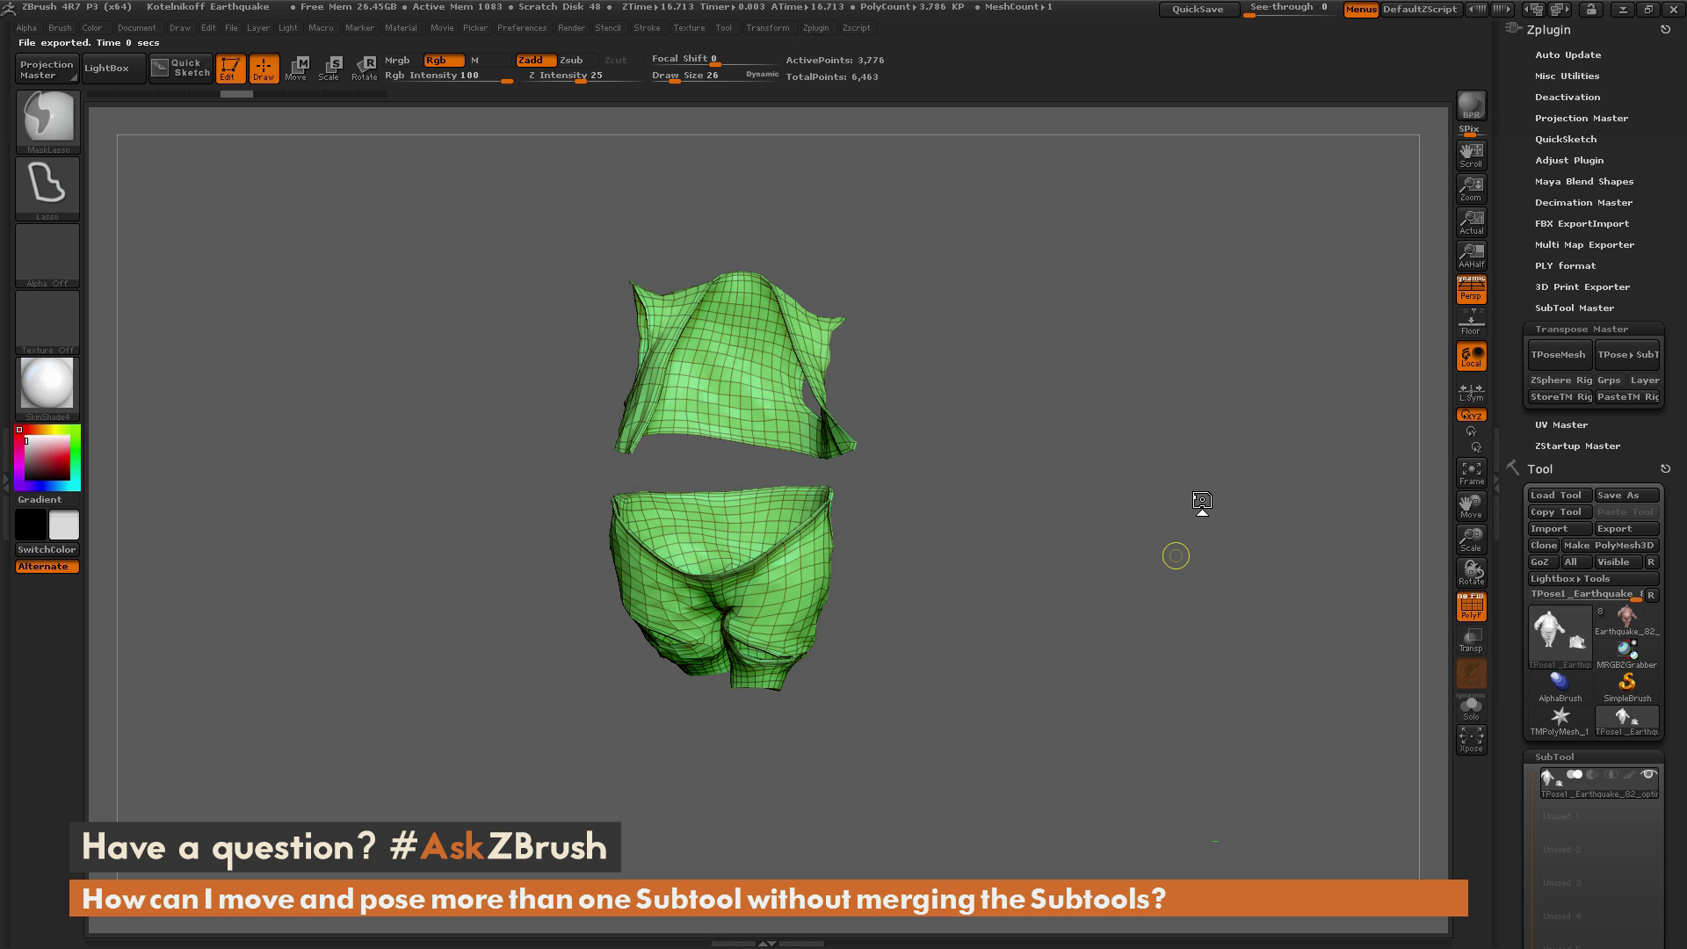
{"action": "key", "text": "ctrl+z"}
{"action": "key", "text": "ctrl+z"}
{"action": "key", "text": "ctrl+z"}
{"action": "key", "text": "ctrl+z"}
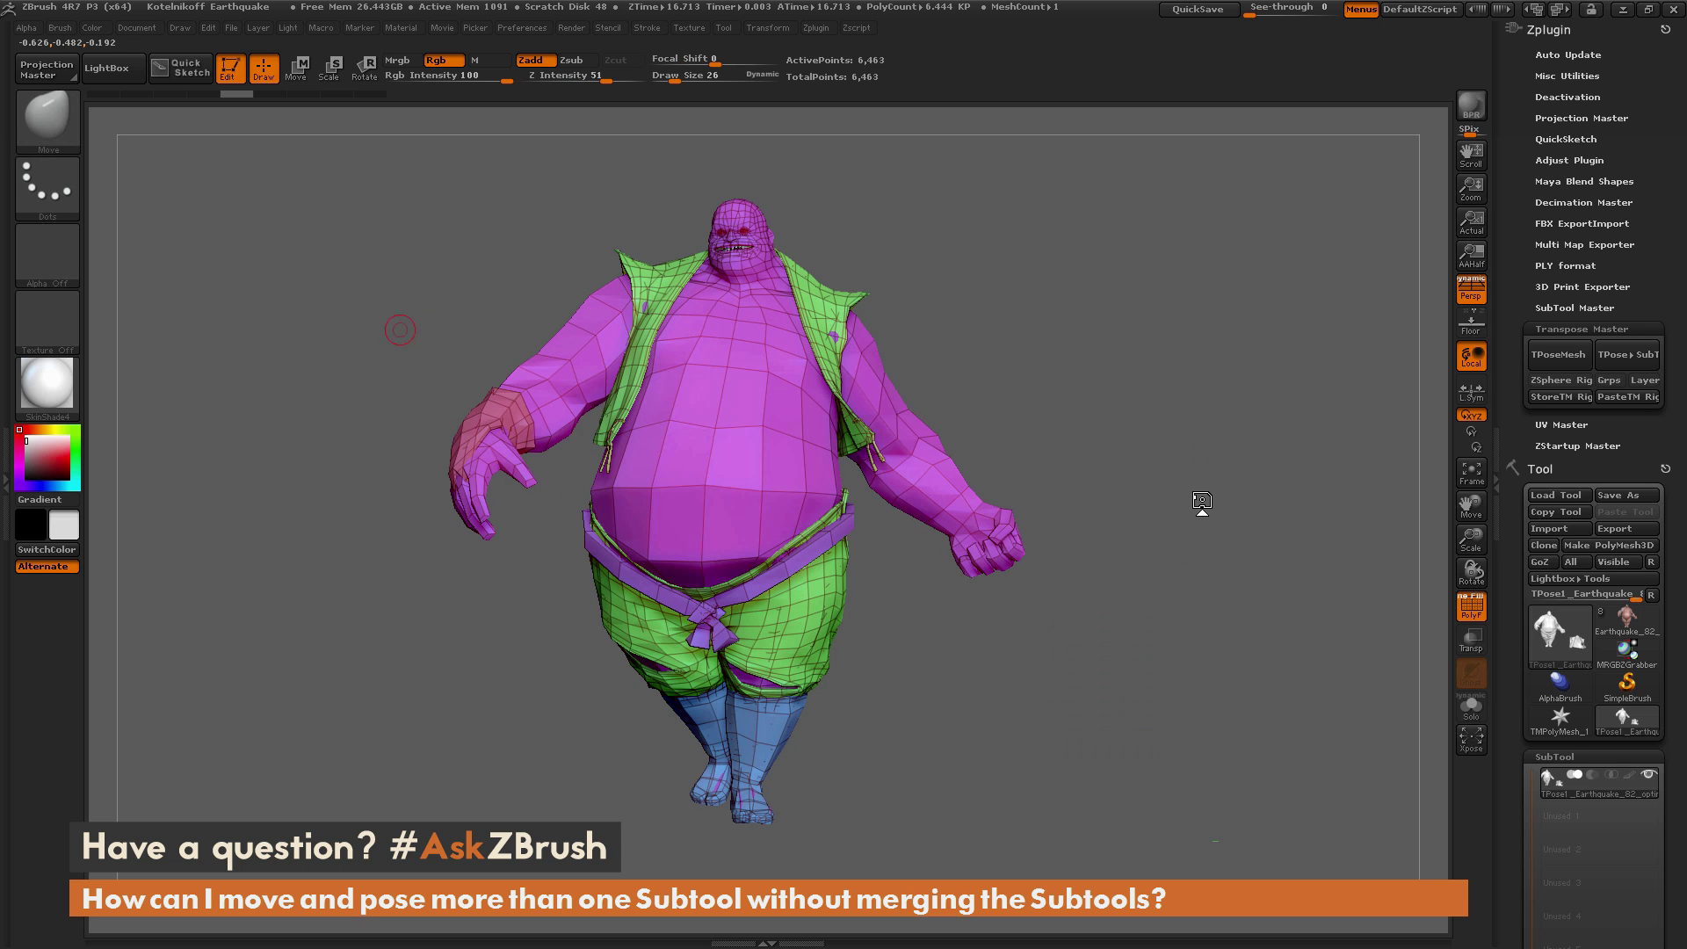
Mask everything except the character's right forearm and hand, rotate the forearm upward at the elbow with Transpose, and clear the mask
{"action": "key", "text": "ctrl"}
{"action": "mouse_move", "coordinate": [408, 336]}
{"action": "left_mouse_down", "text": "ctrl"}
{"action": "mouse_move", "coordinate": [464, 594]}
{"action": "mouse_move", "coordinate": [580, 400]}
{"action": "mouse_move", "coordinate": [395, 345]}
{"action": "left_mouse_up", "text": "ctrl"}
{"action": "mouse_move", "coordinate": [1017, 206]}
{"action": "left_mouse_down"}
{"action": "mouse_move", "coordinate": [1166, 221]}
{"action": "mouse_move", "coordinate": [1116, 258]}
{"action": "left_mouse_up"}
{"action": "left_click", "coordinate": [1117, 257], "text": "ctrl"}
{"action": "left_click", "coordinate": [365, 67]}
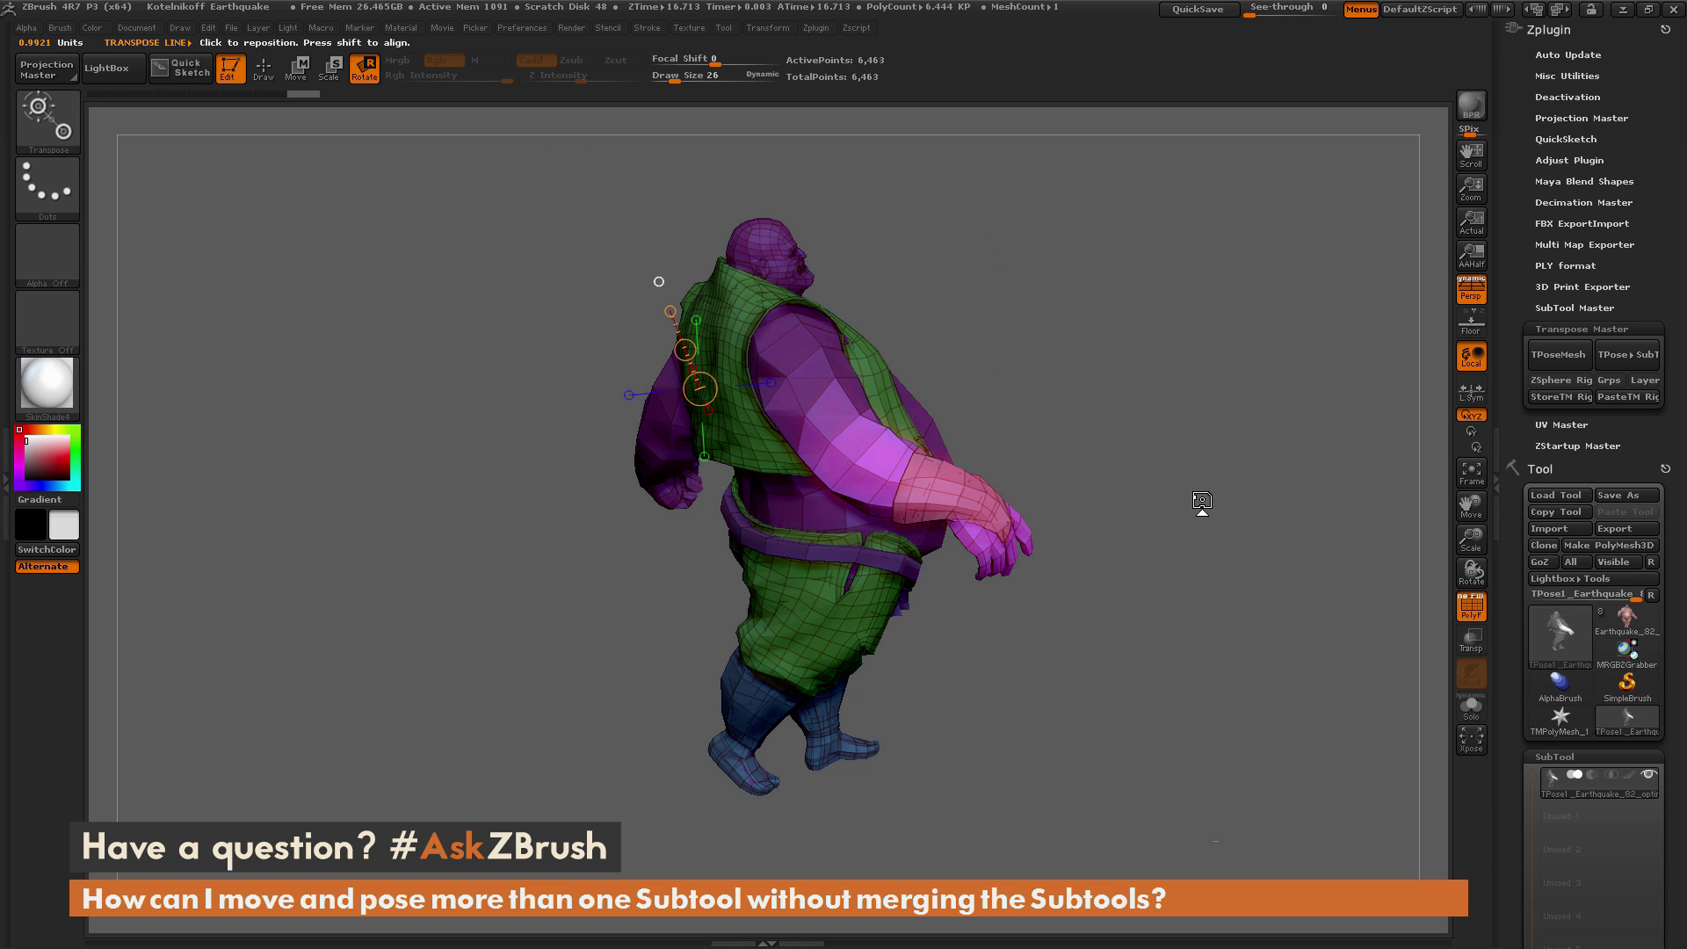
{"action": "left_click_drag", "start_coordinate": [719, 385], "coordinate": [830, 443]}
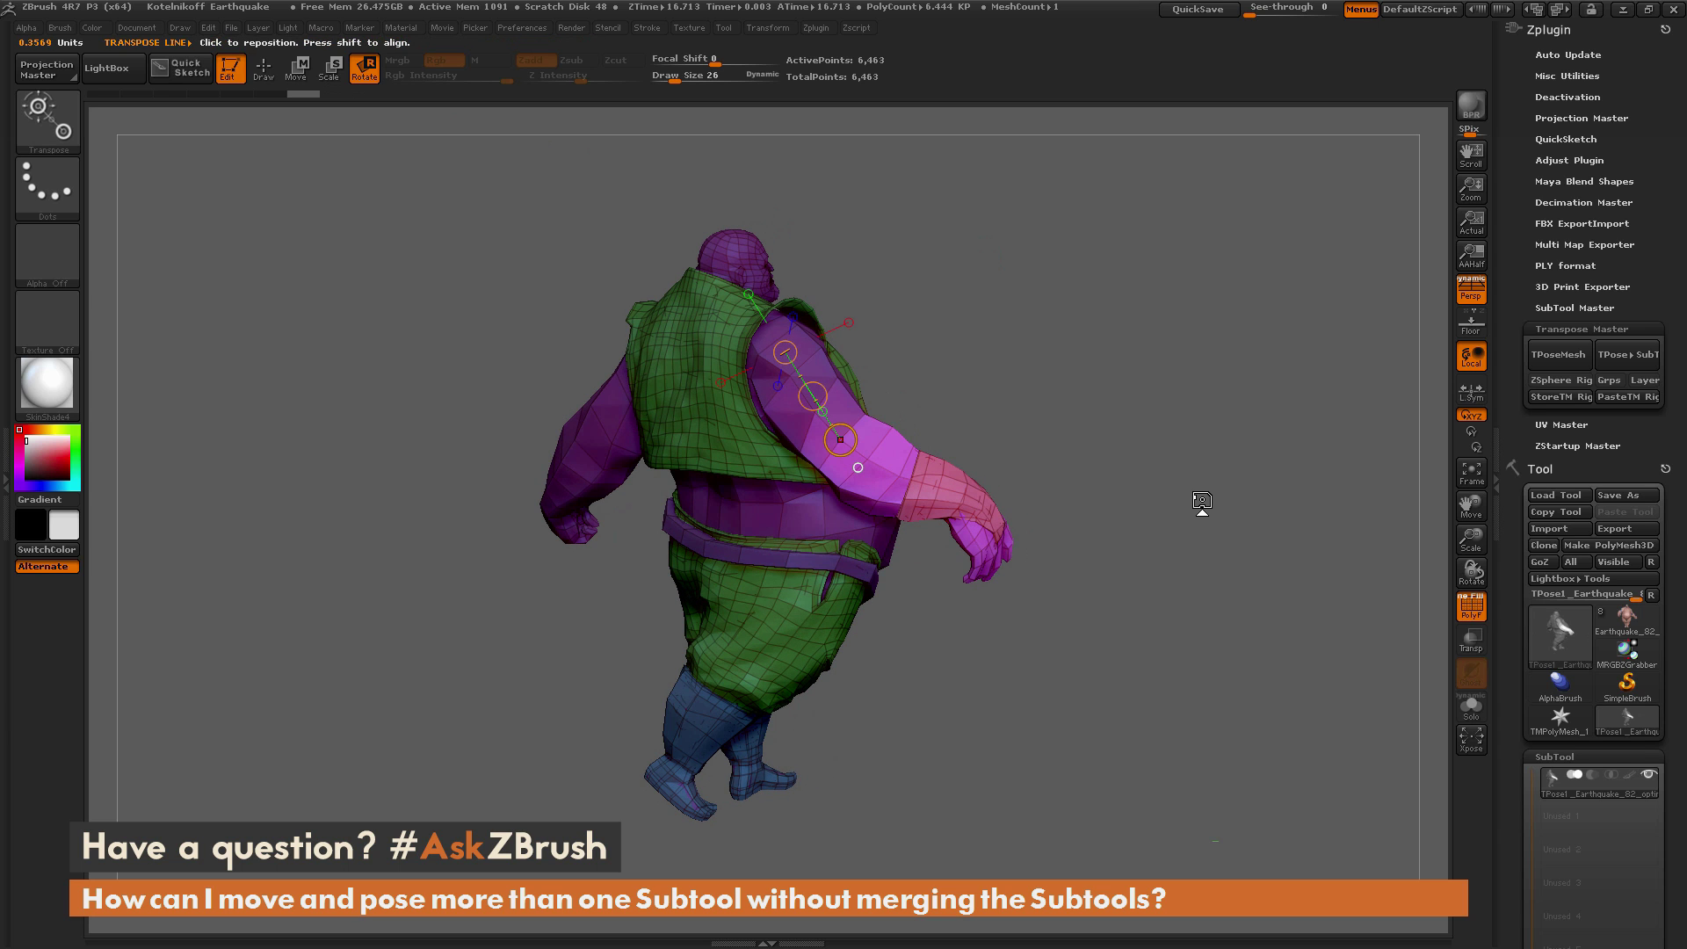
{"action": "left_click_drag", "start_coordinate": [785, 352], "coordinate": [737, 420]}
{"action": "left_click_drag", "start_coordinate": [1203, 501], "coordinate": [1079, 457]}
{"action": "left_click", "coordinate": [1202, 501], "text": "ctrl"}
{"action": "mouse_move", "coordinate": [1202, 501]}
{"action": "left_mouse_down"}
{"action": "mouse_move", "coordinate": [1123, 503]}
{"action": "mouse_move", "coordinate": [1202, 501]}
{"action": "left_mouse_up"}
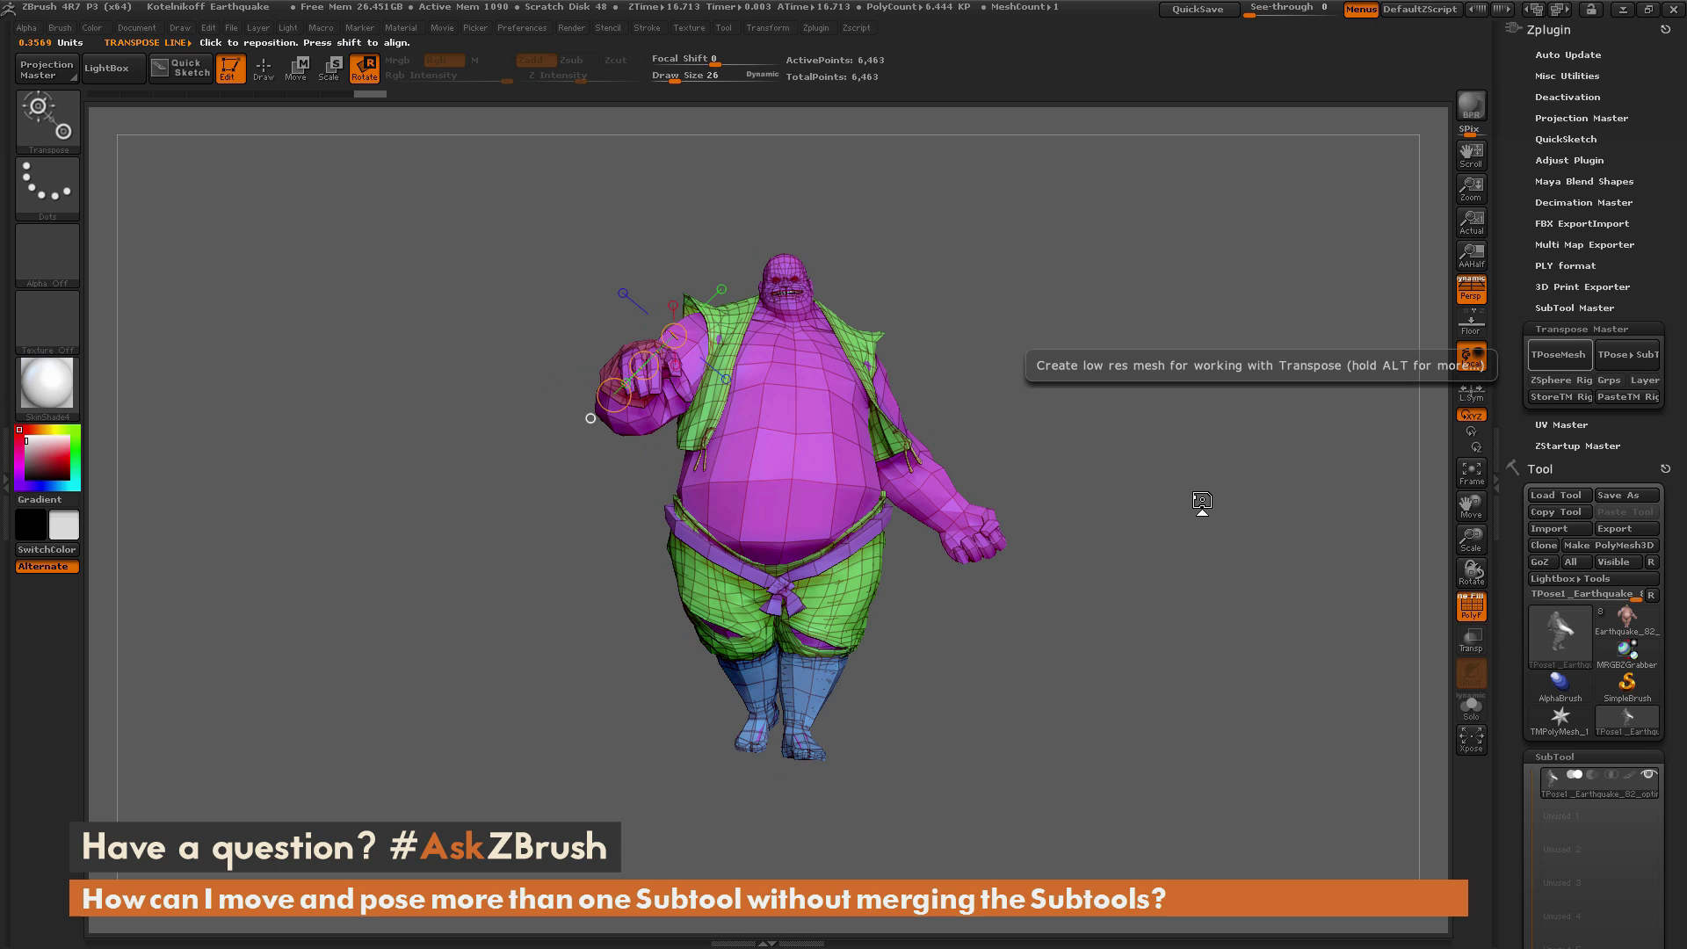
Save the raised-arm TPoseMesh to disk as the GoT file ArmUp in the Transpose folder
{"action": "left_click", "coordinate": [1558, 354]}
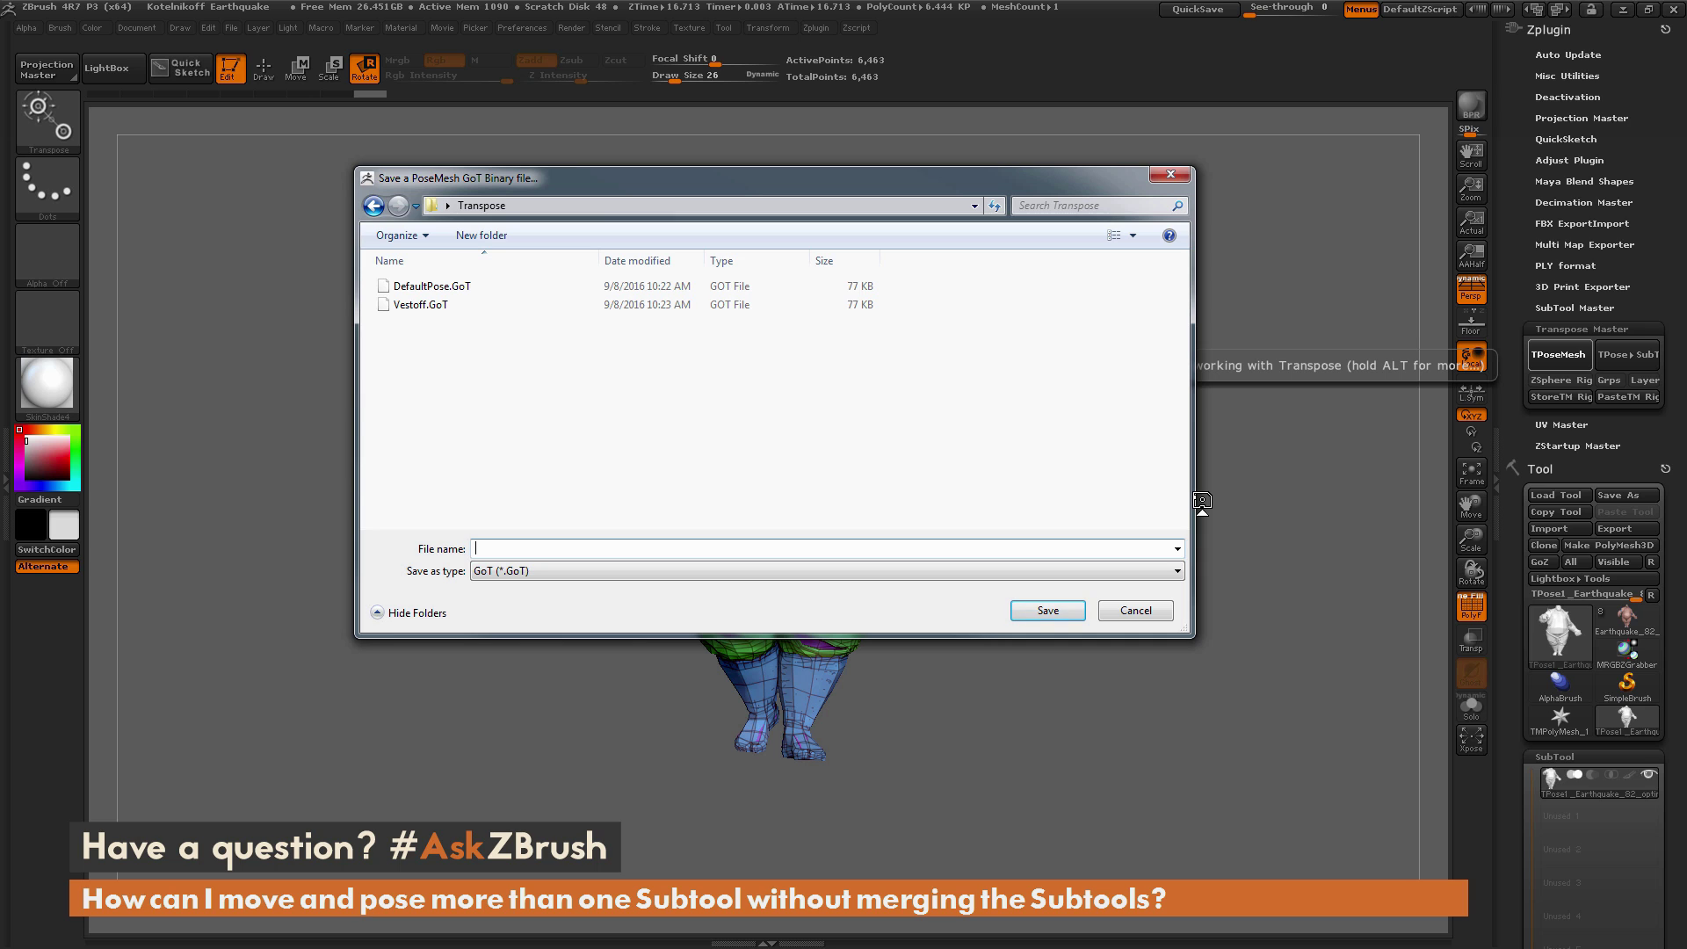
{"action": "type", "text": "ArmUp"}
{"action": "key", "text": "Return"}
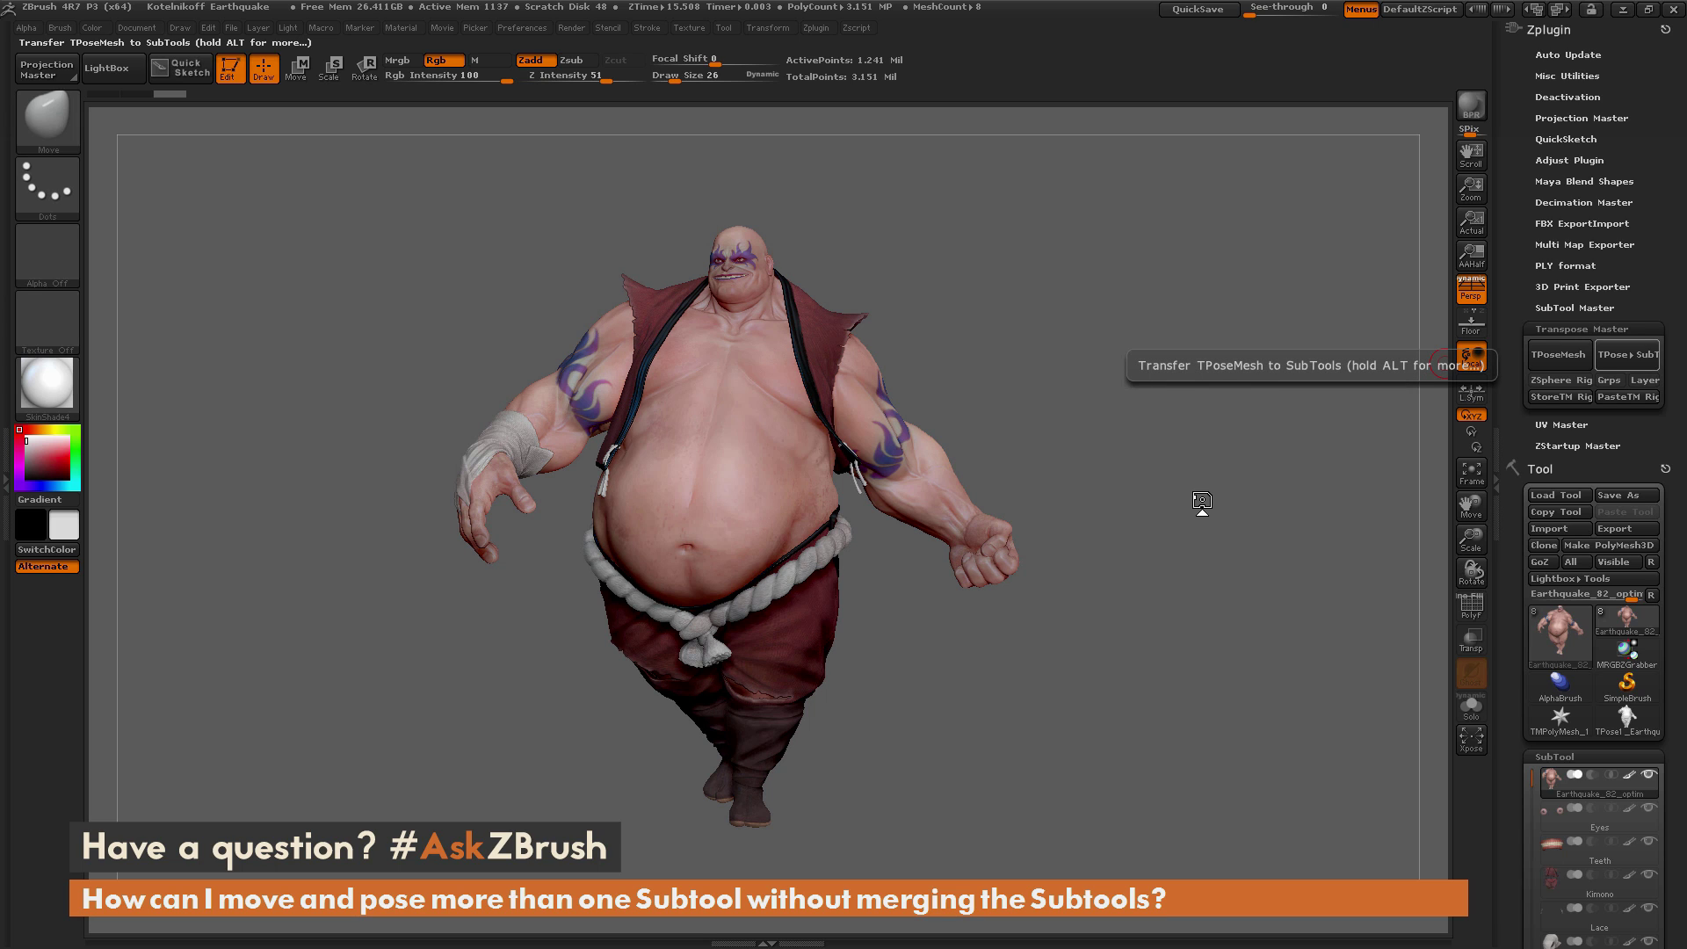
Load Vestoff.GoT from disk as the TPoseMesh and transfer its pose to the original character's subtools
{"action": "key", "text": "alt"}
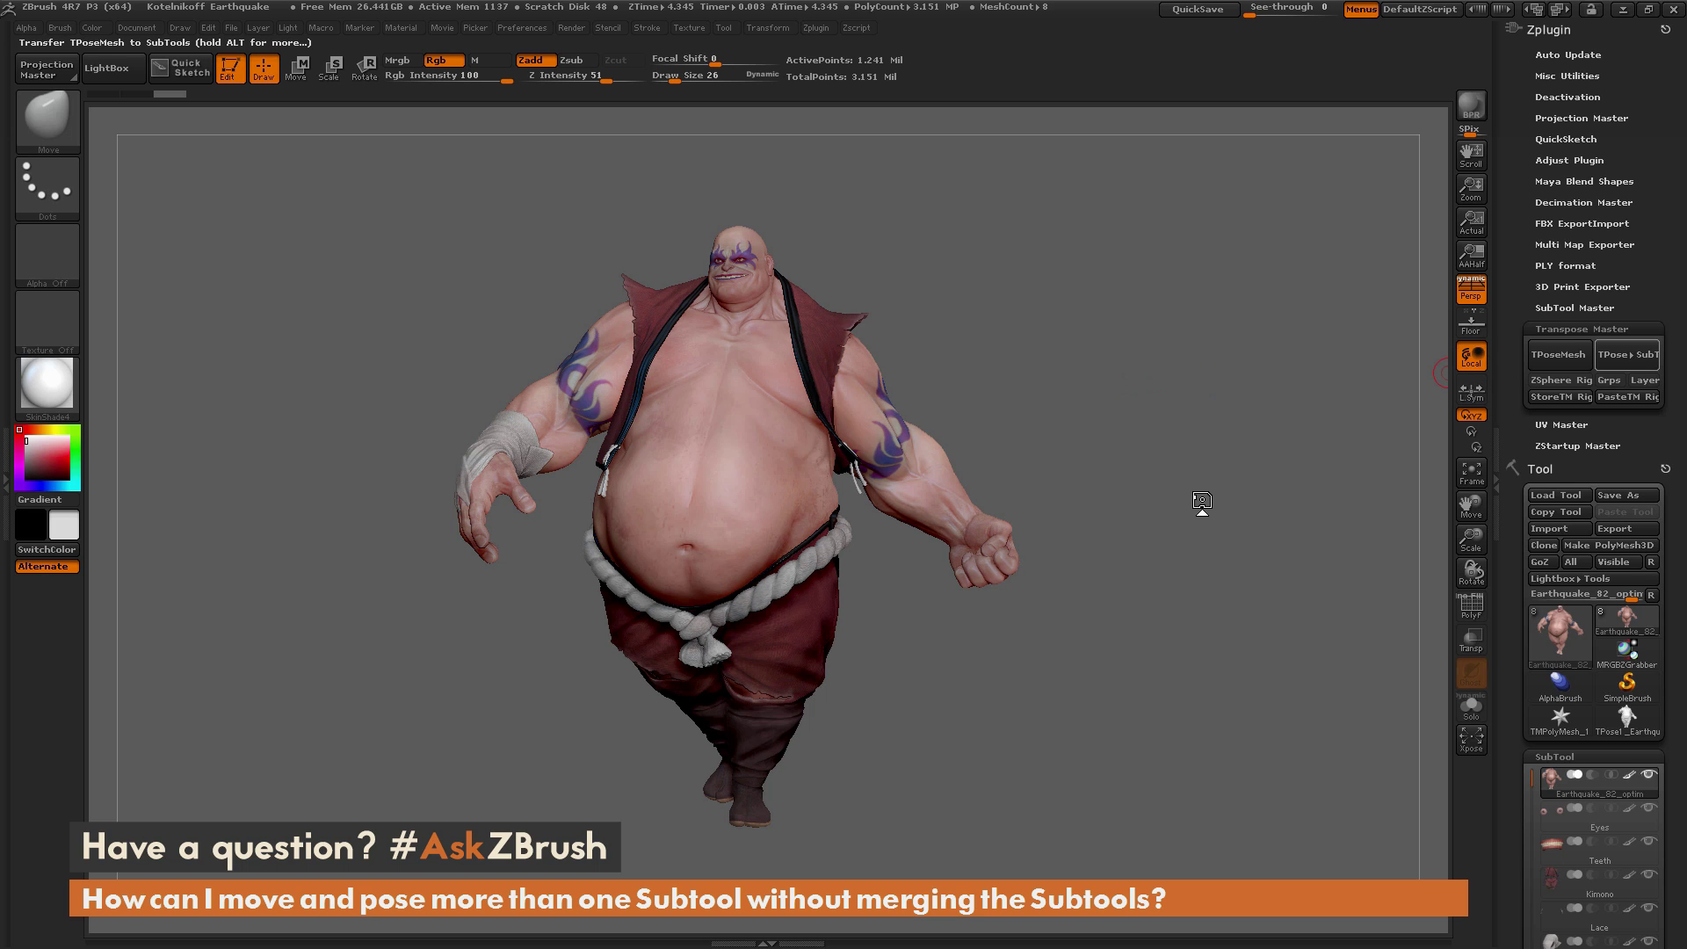
{"action": "left_click", "coordinate": [1627, 354]}
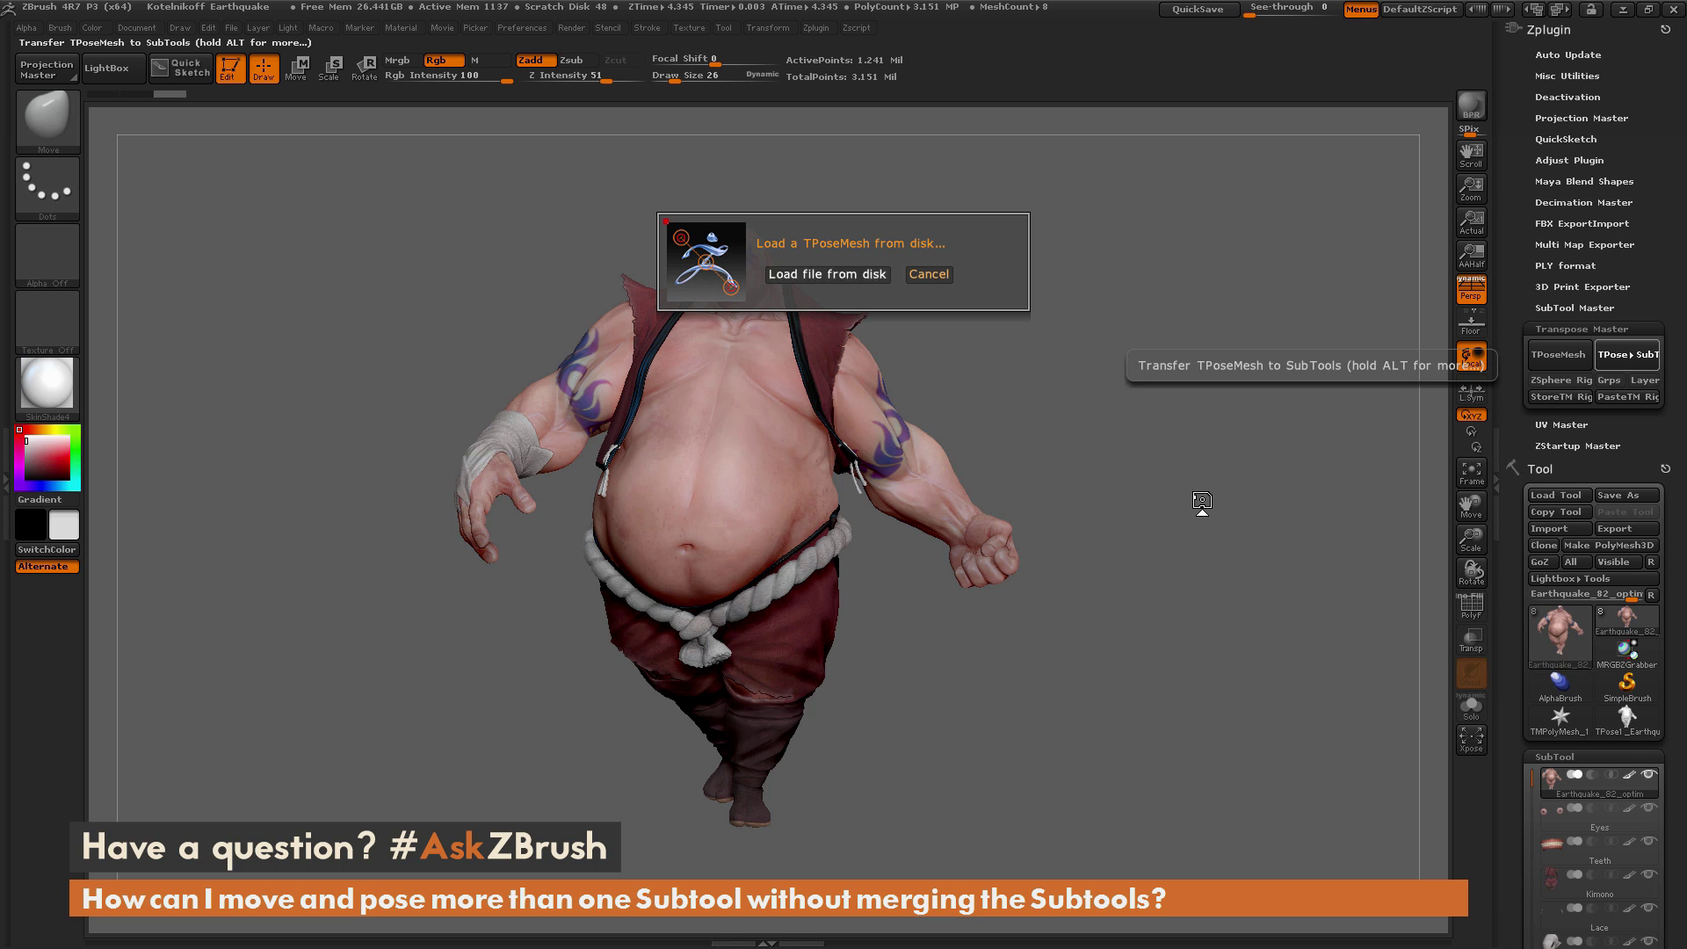
{"action": "key", "text": "Return"}
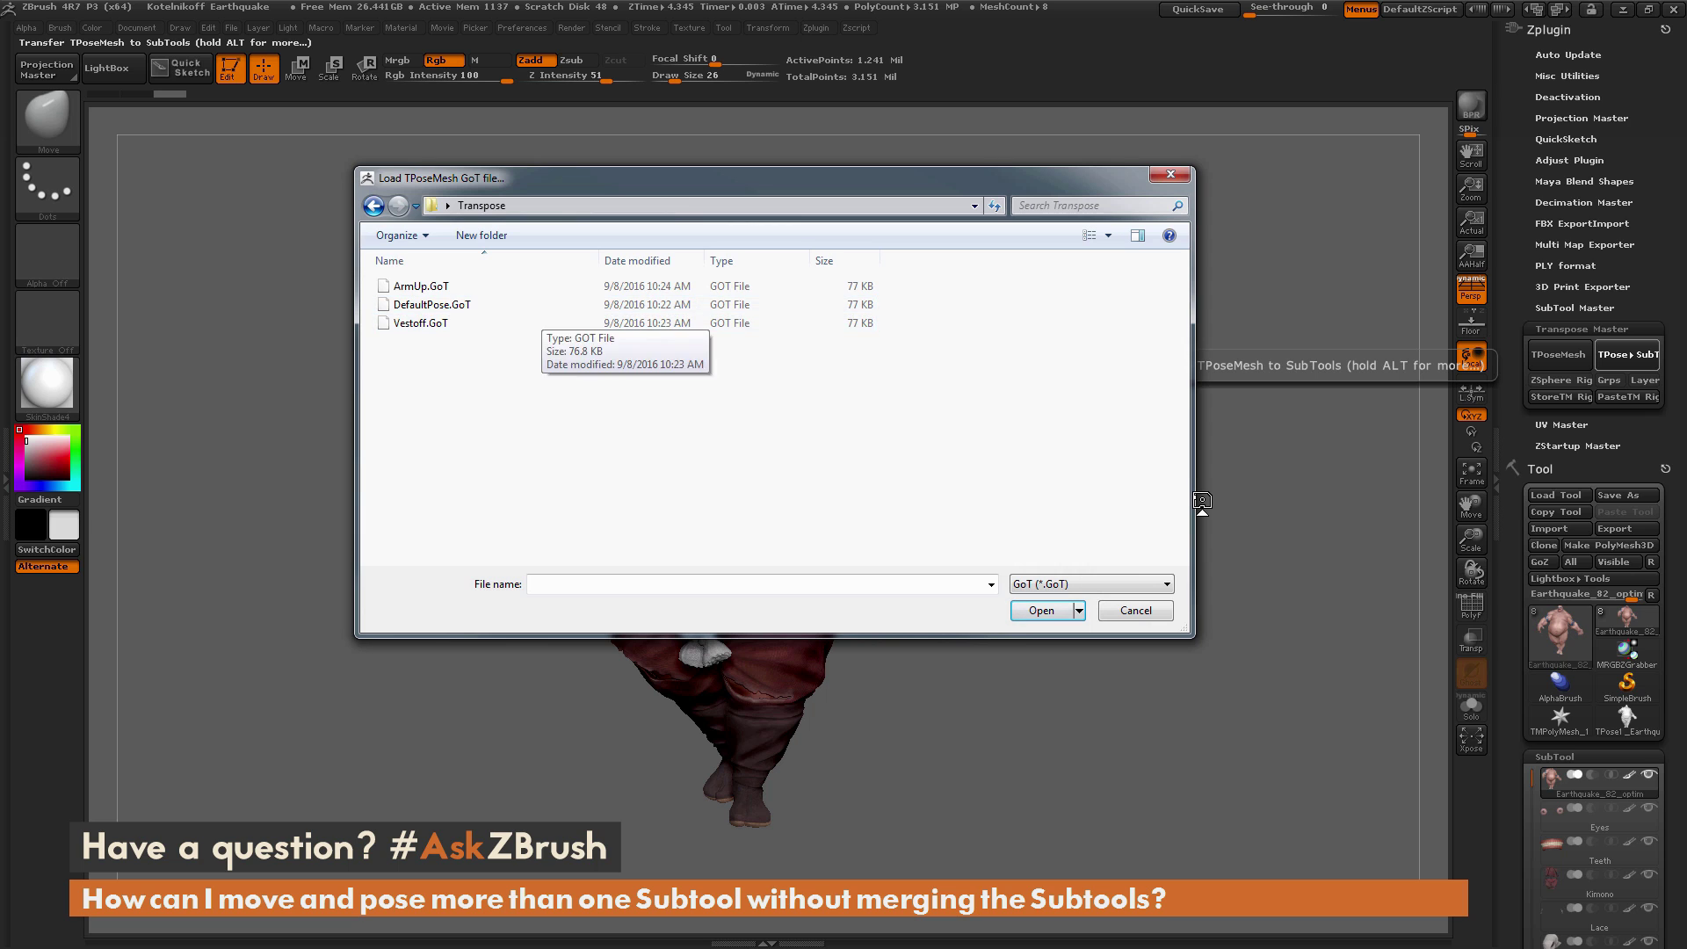
{"action": "left_click", "coordinate": [420, 322]}
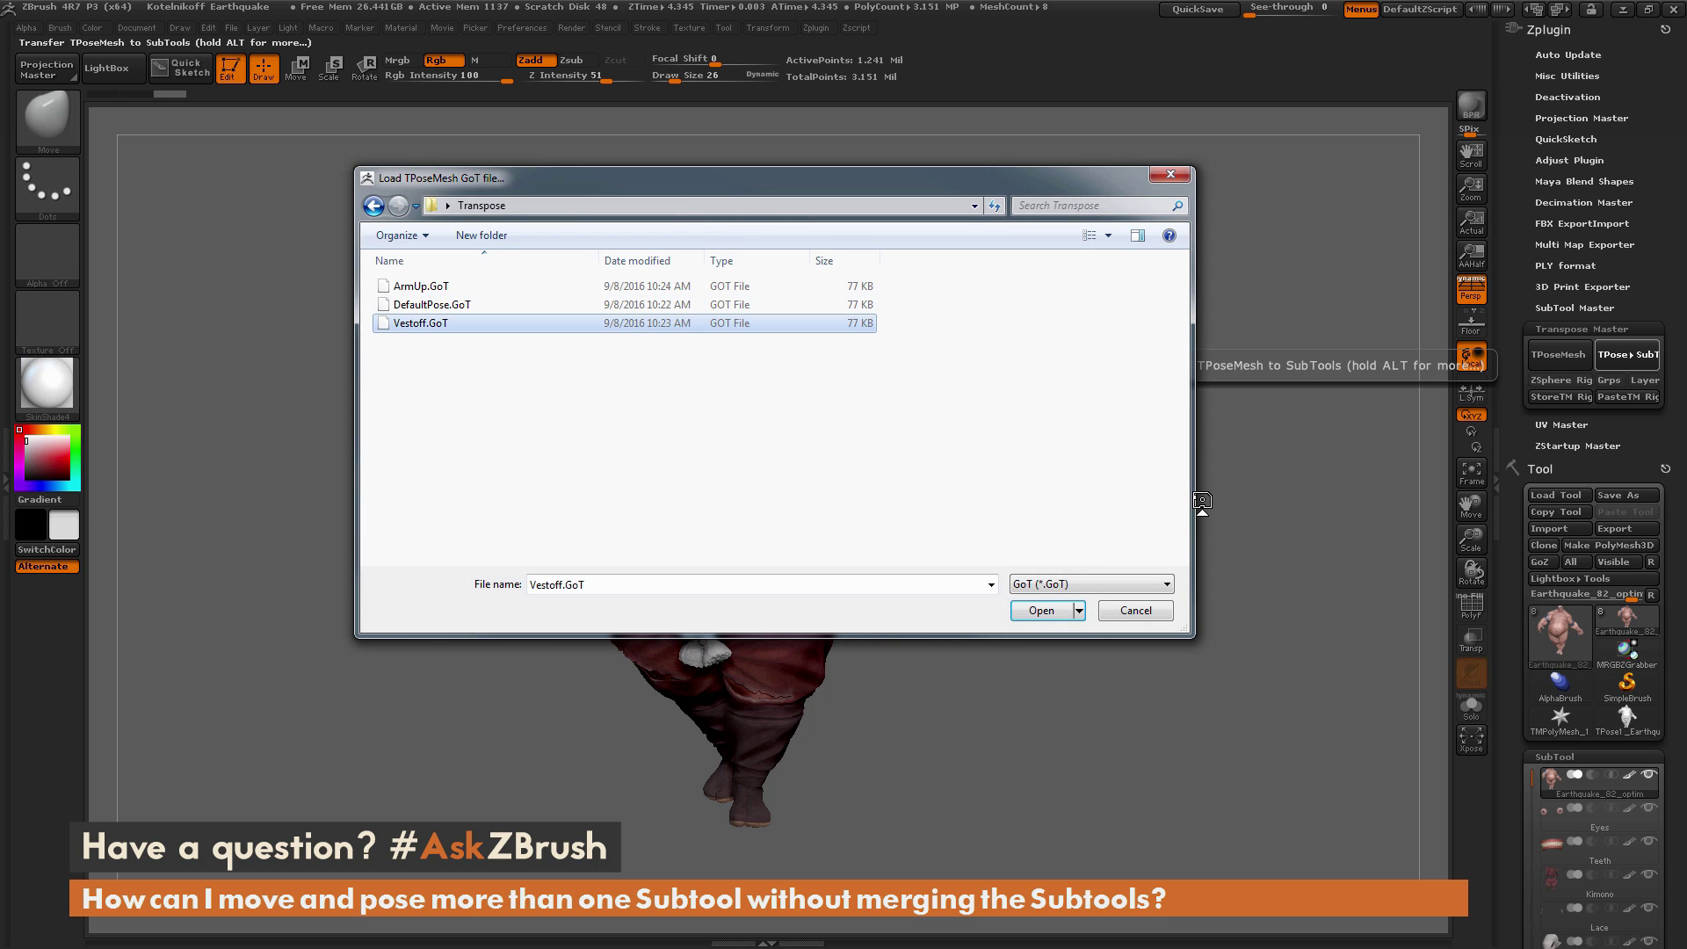
{"action": "key", "text": "Return"}
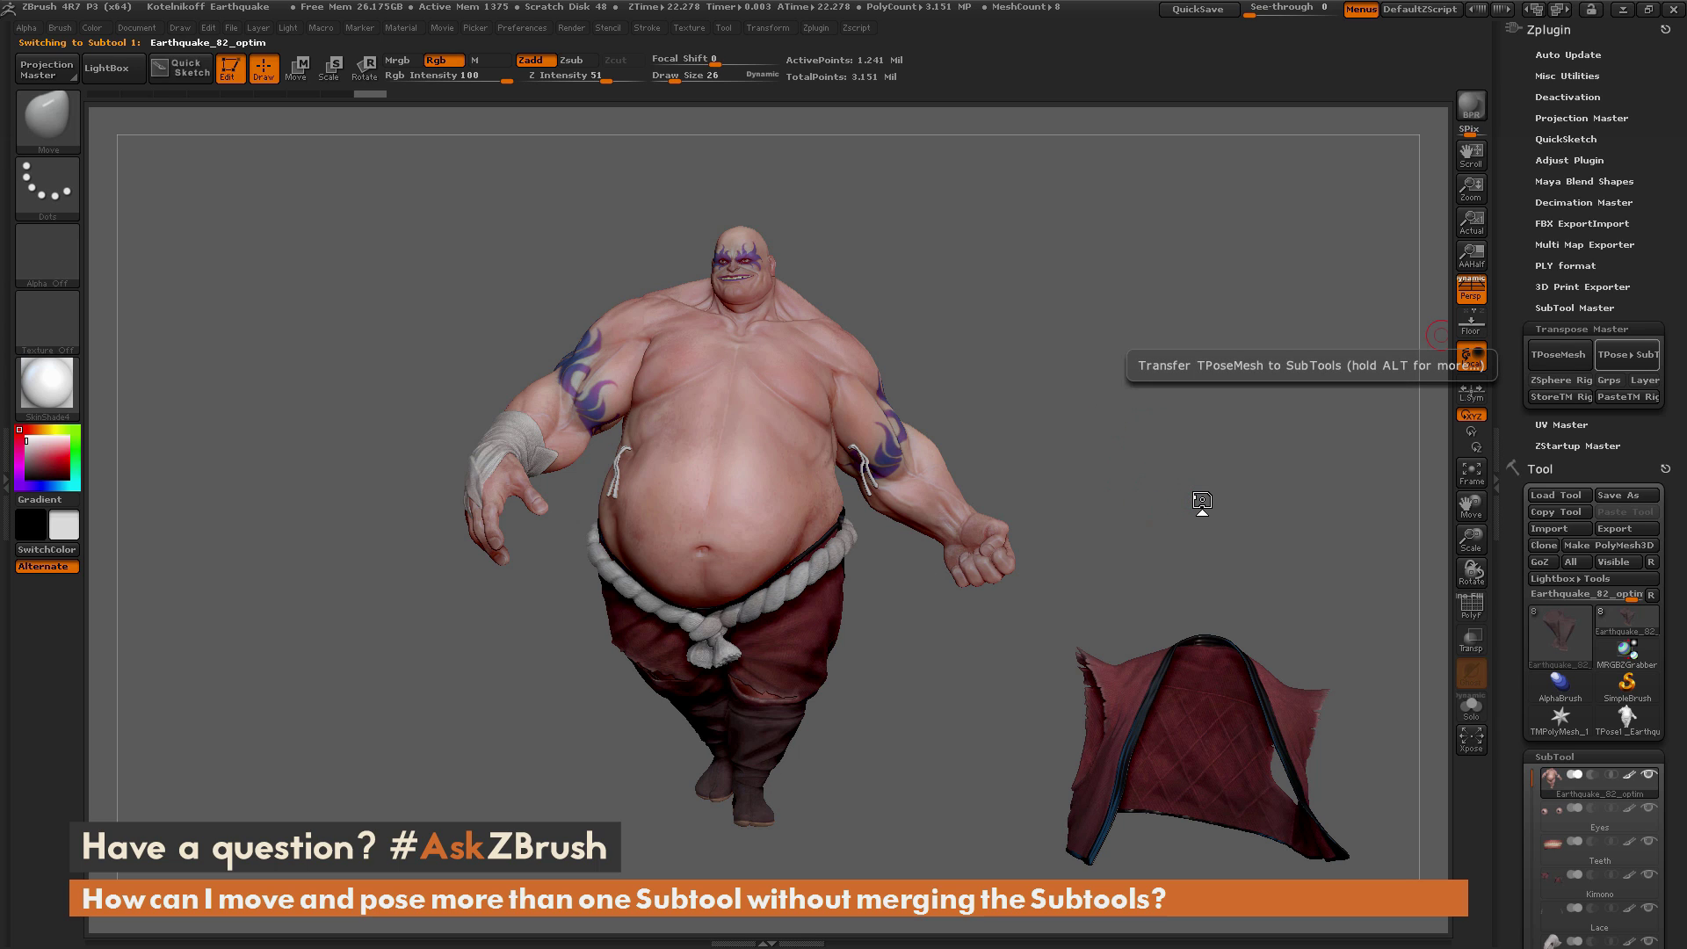
Load DefaultPose.GoT from disk and transfer the default pose back to the character's subtools
{"action": "left_click", "coordinate": [1628, 354]}
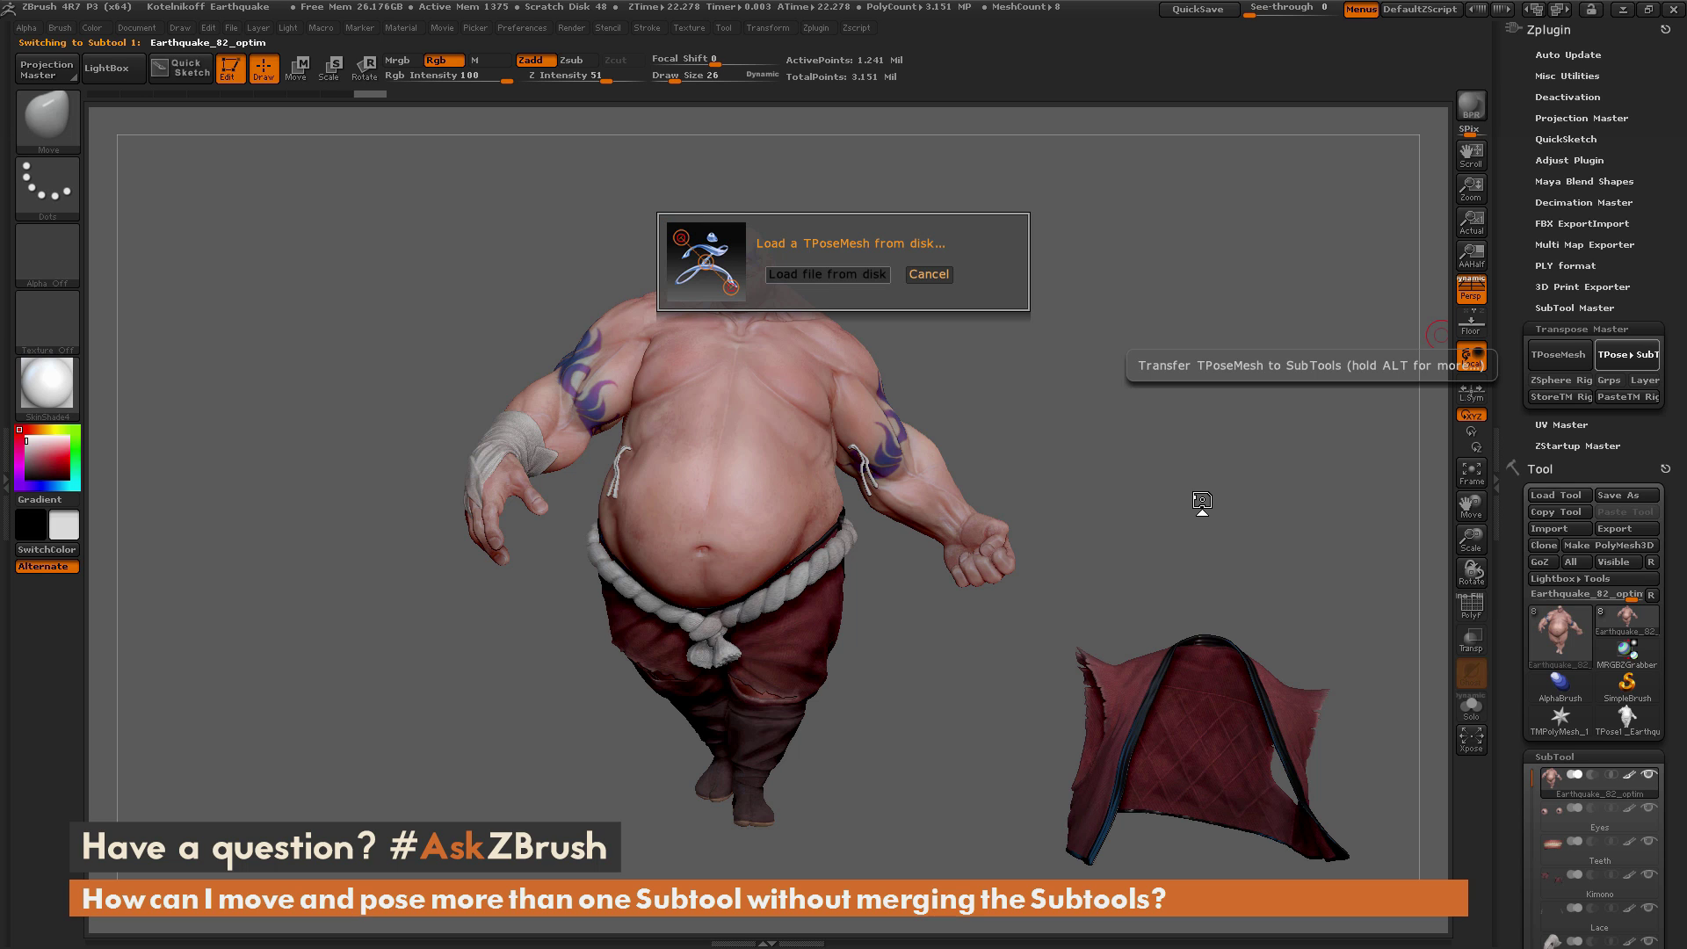
{"action": "left_click", "coordinate": [827, 274]}
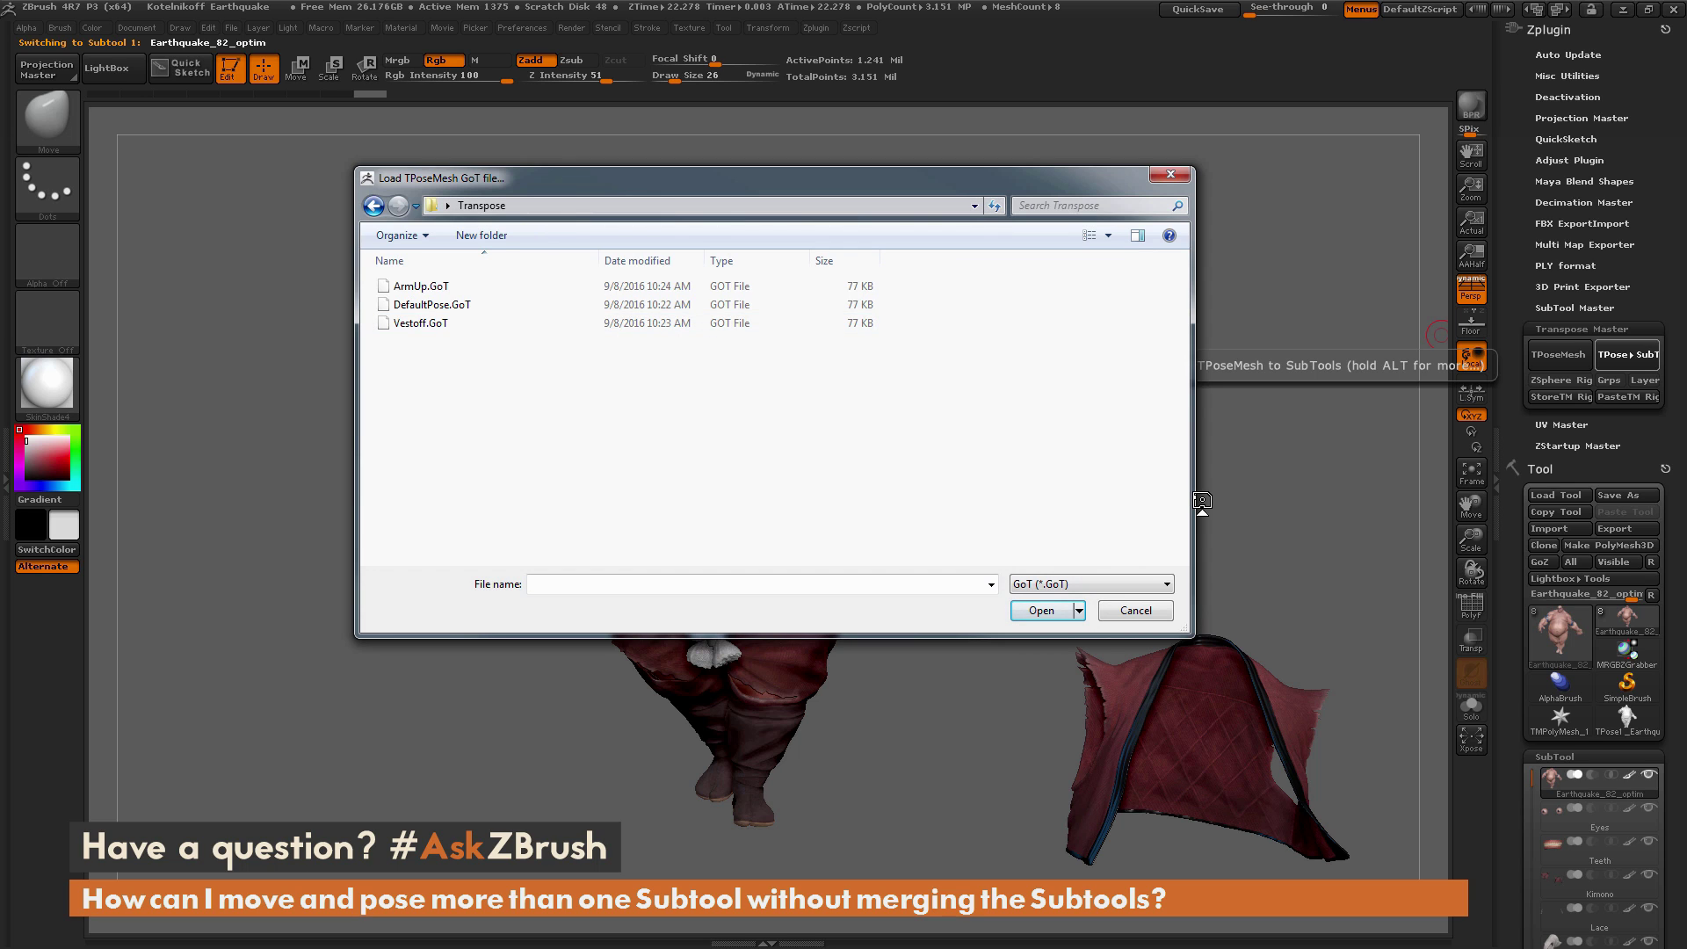
{"action": "left_click", "coordinate": [432, 304]}
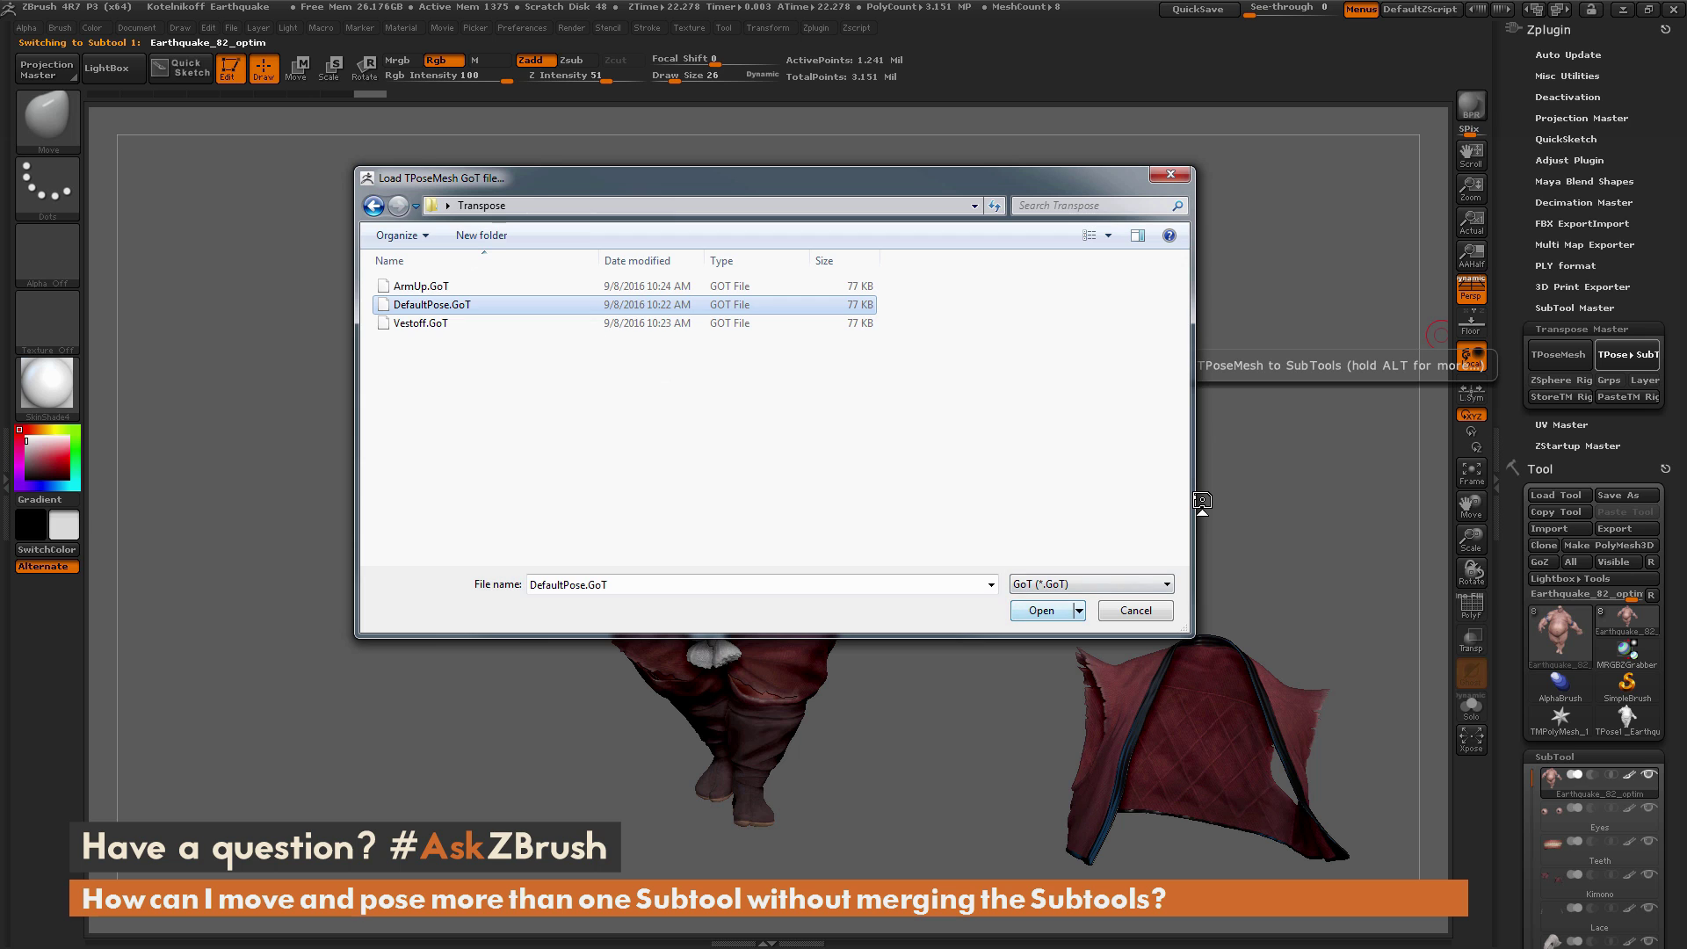
{"action": "key", "text": "Return"}
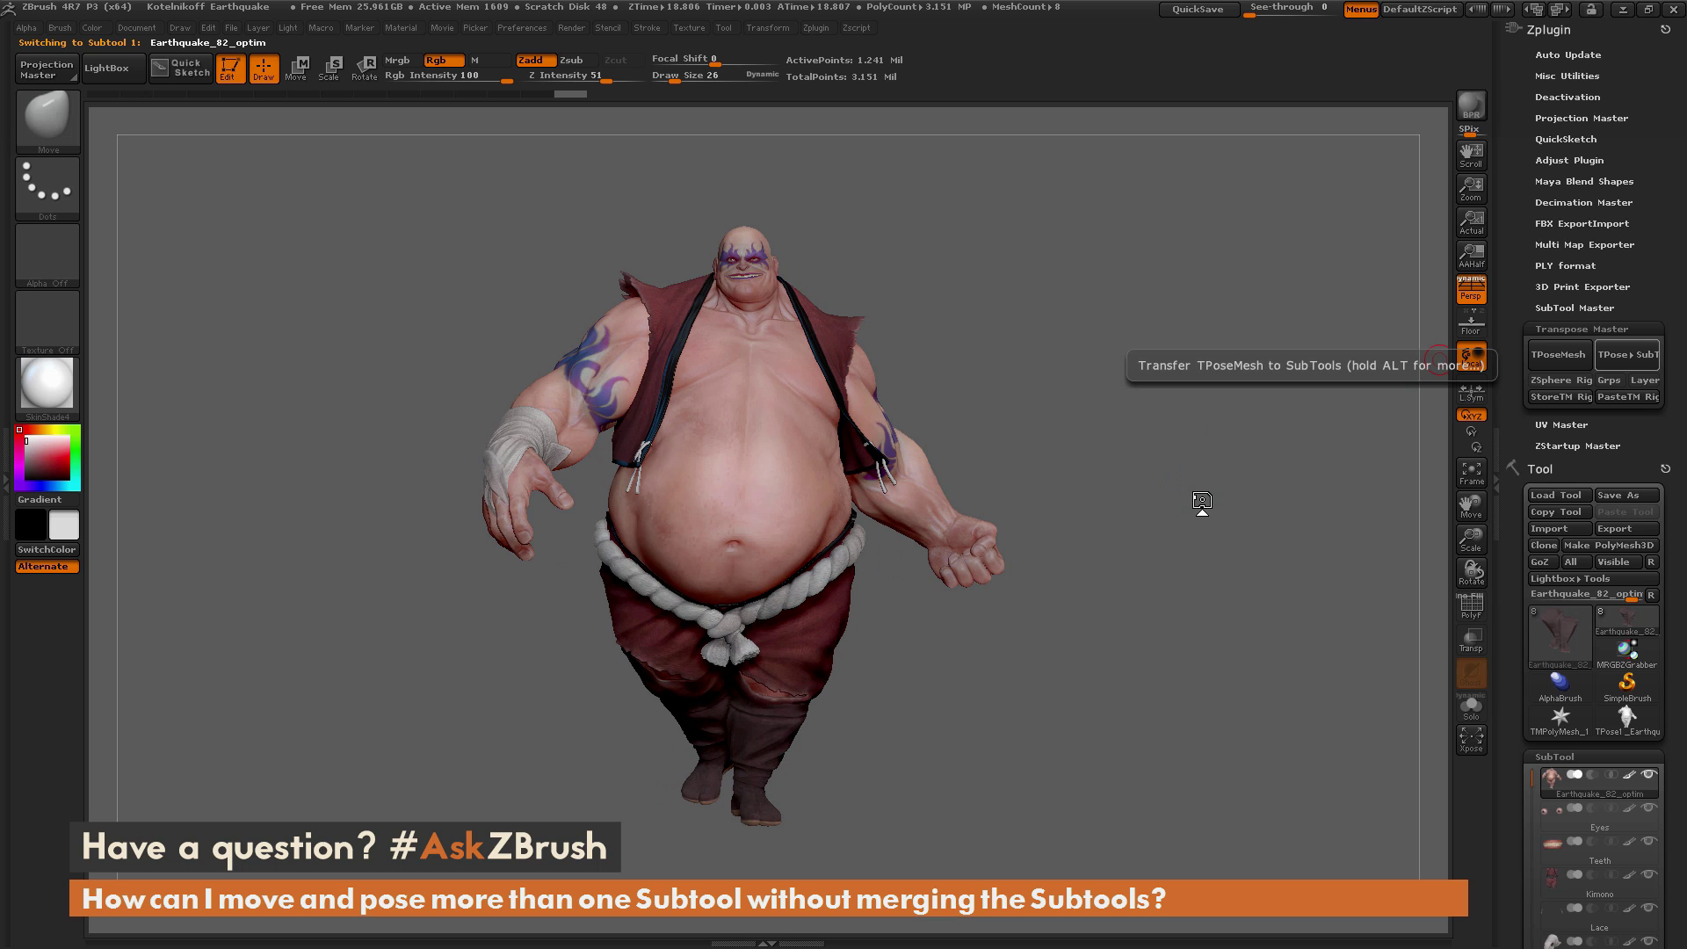
Load ArmUp.GoT from disk to transfer the raised-arm pose to the subtools, and show the extended help for both TPoseMesh commands
{"action": "left_click", "coordinate": [1627, 354]}
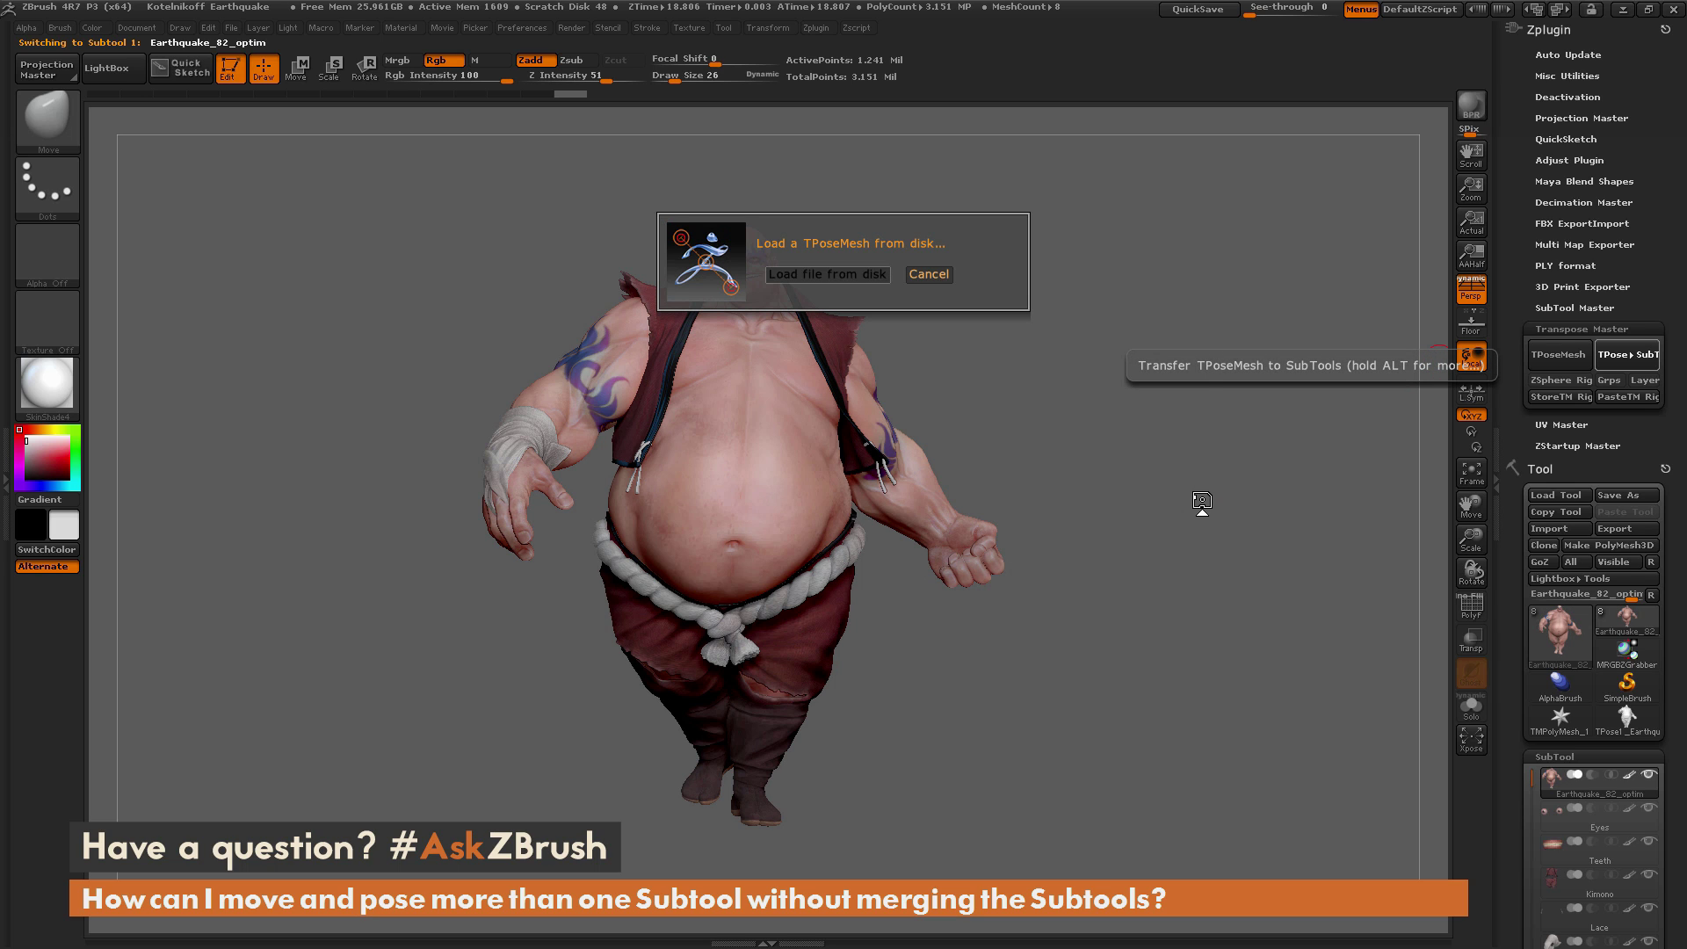
{"action": "left_click", "coordinate": [426, 286]}
{"action": "key", "text": "Return"}
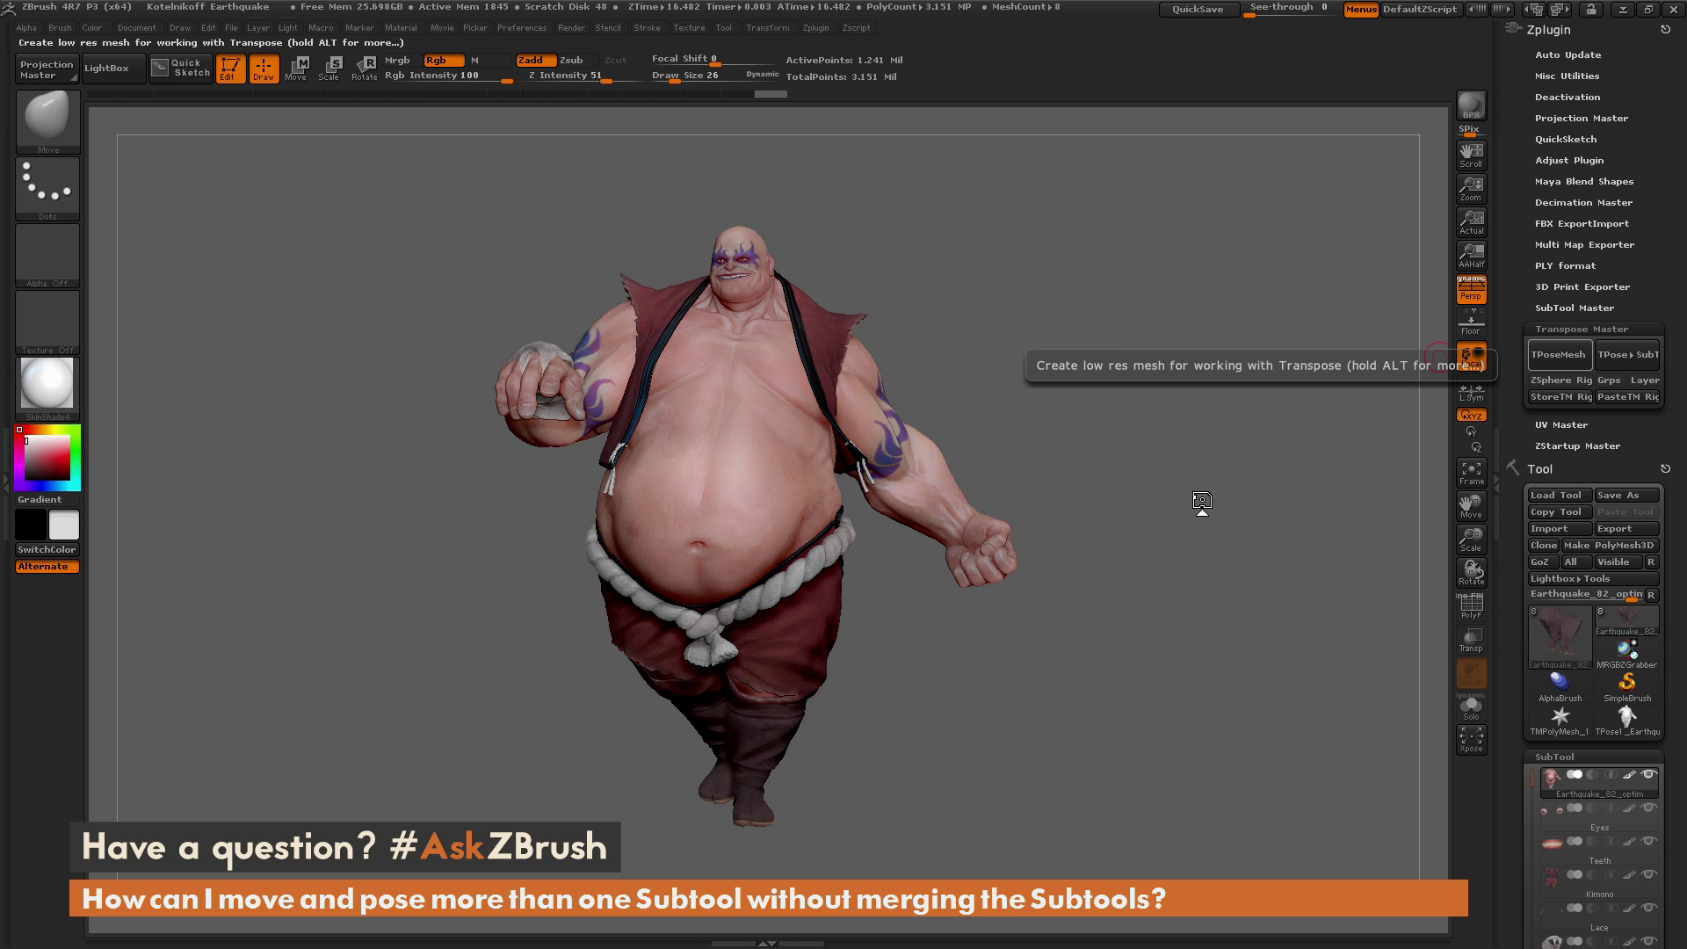
{"action": "key", "text": "alt"}
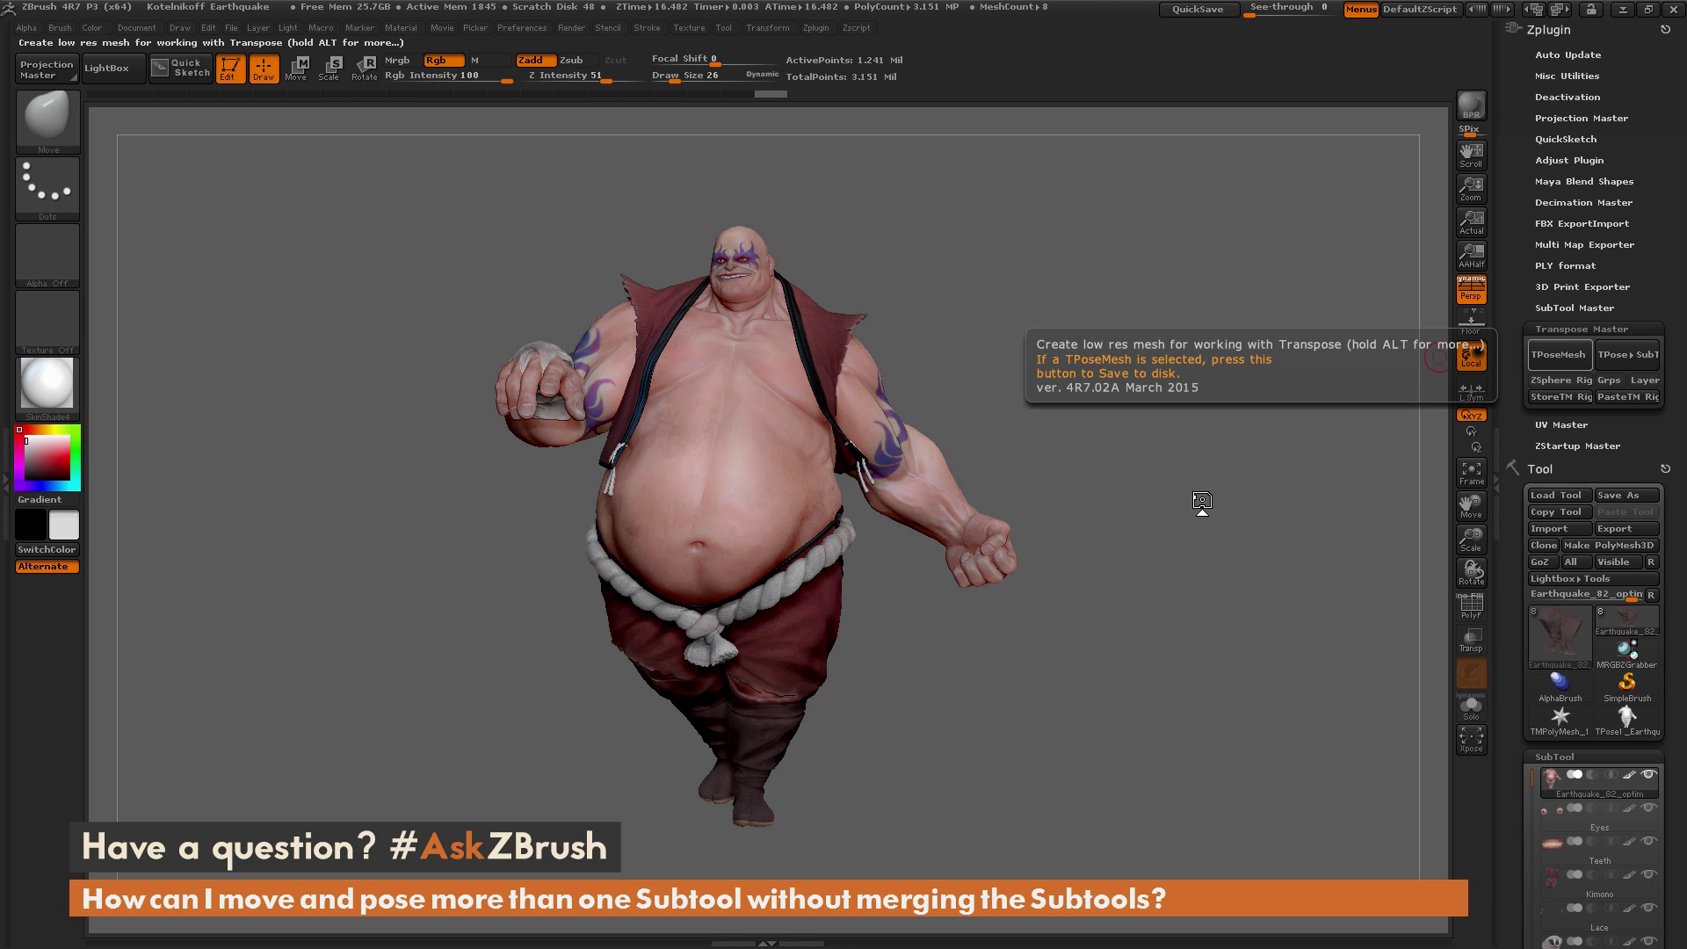
{"action": "key", "text": "alt"}
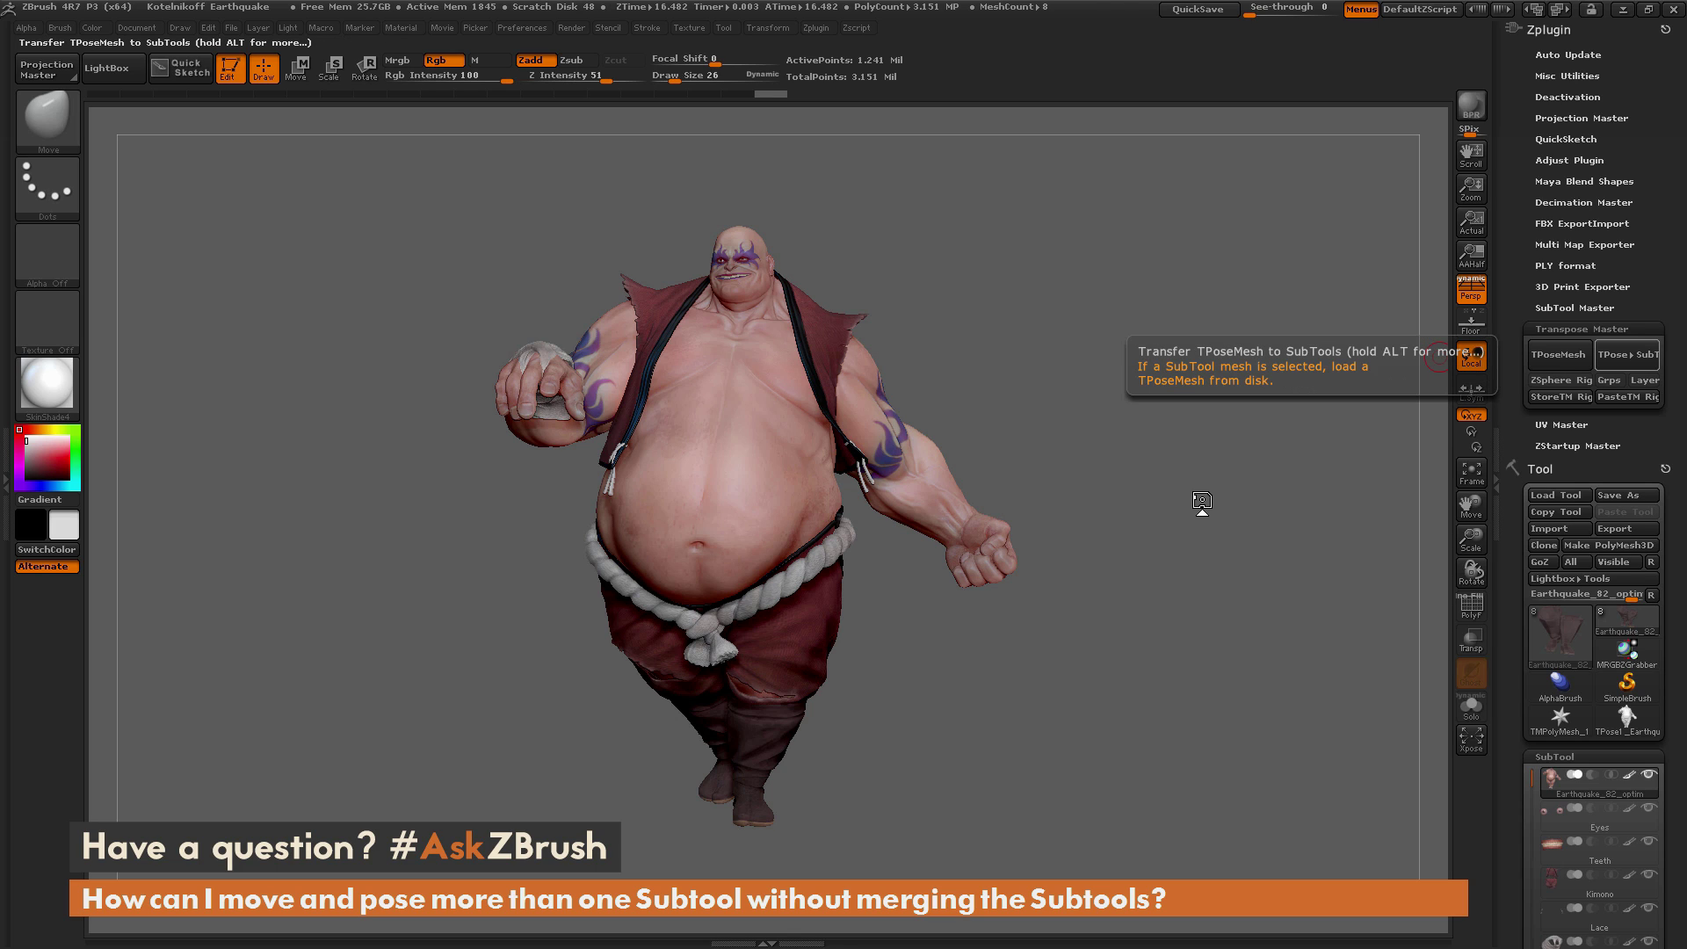